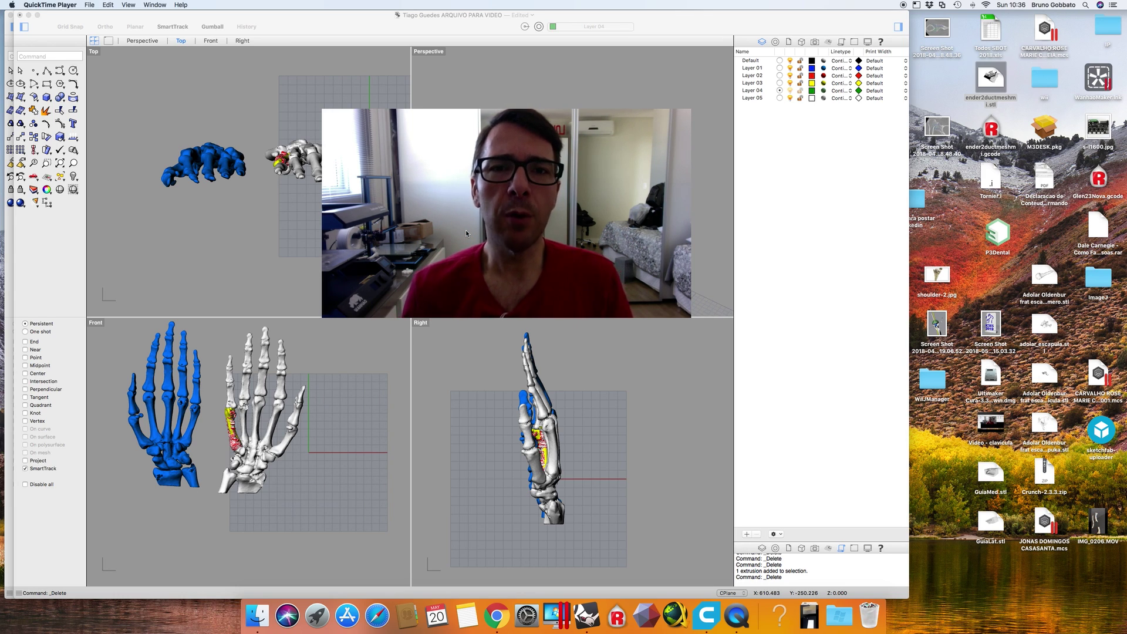
Move and shrink the webcam preview so it clears the viewports, then switch to Rhinoceros and widen its window
click(352, 245)
drag(353, 245, 534, 239)
drag(503, 312, 675, 213)
drag(756, 179, 943, 451)
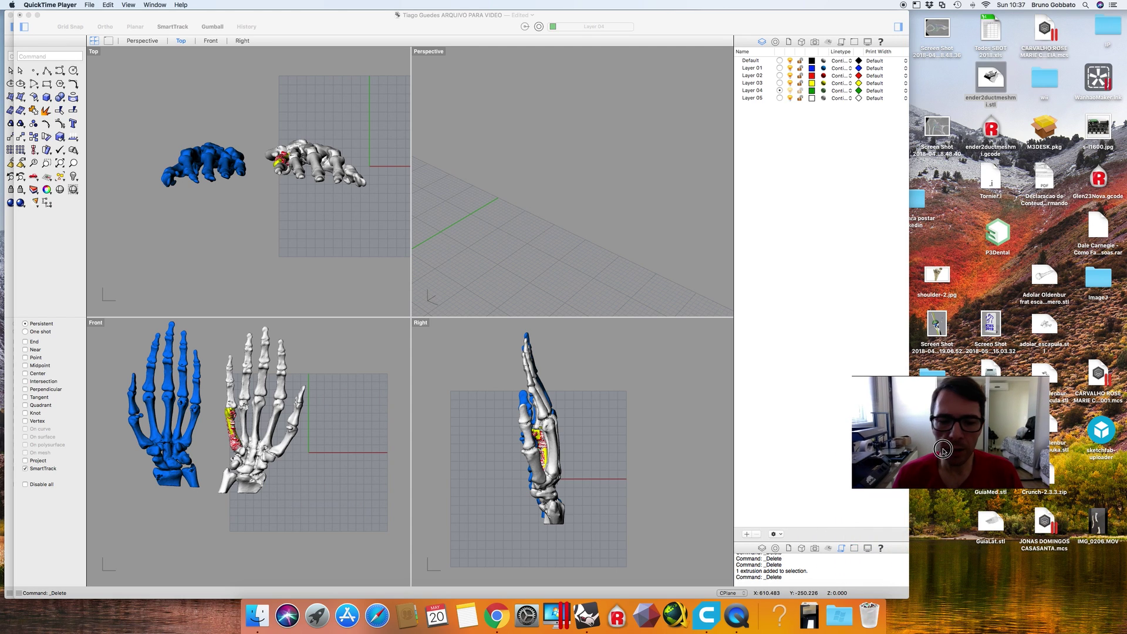
click(246, 244)
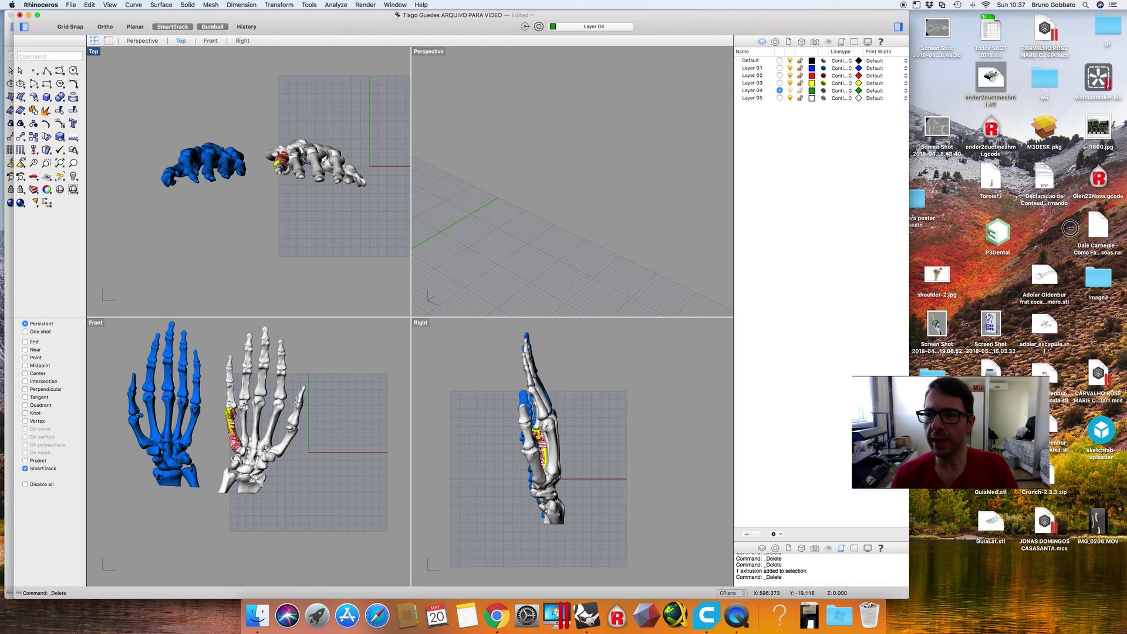
drag(1070, 229, 1110, 230)
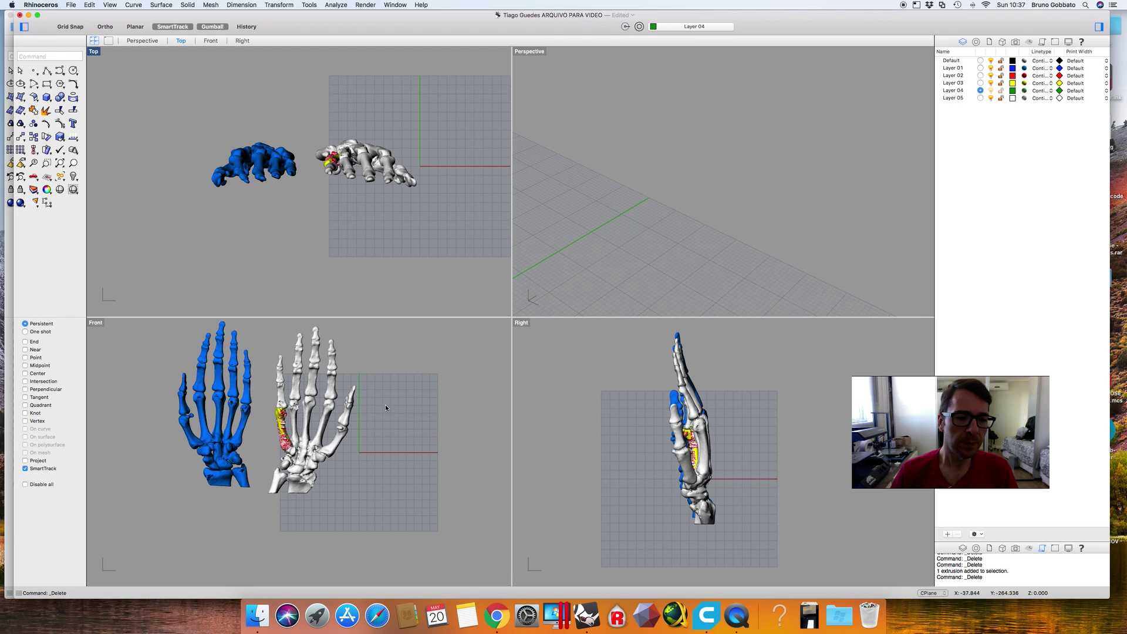
Examine the blue and white hand meshes and the coloured little-finger metacarpal in a maximized Front view
double_click(95, 323)
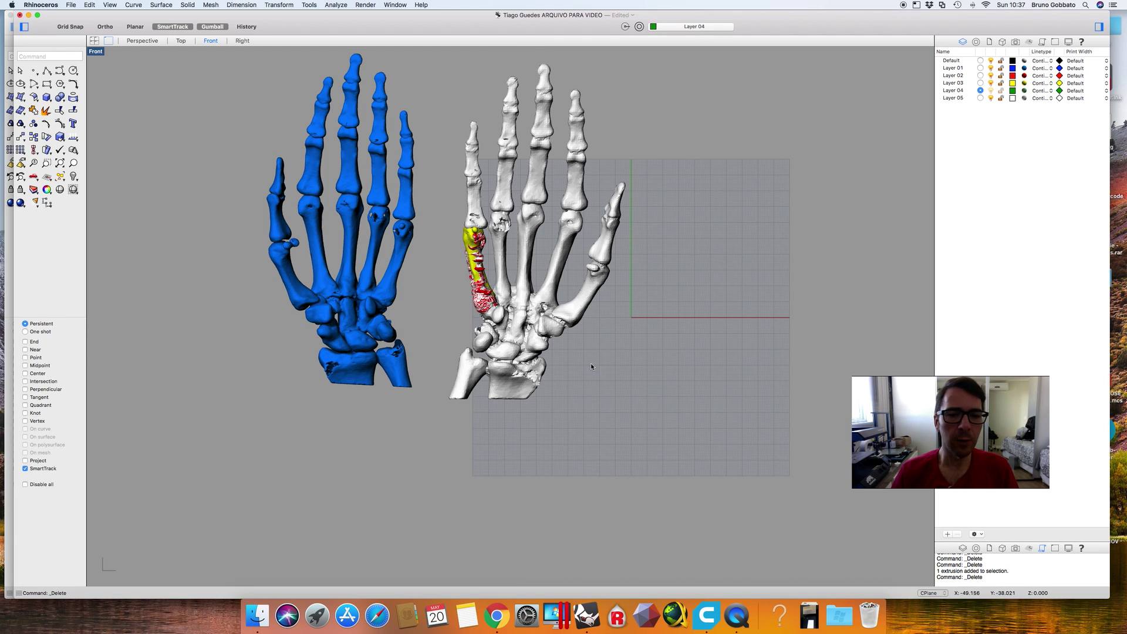
click(578, 183)
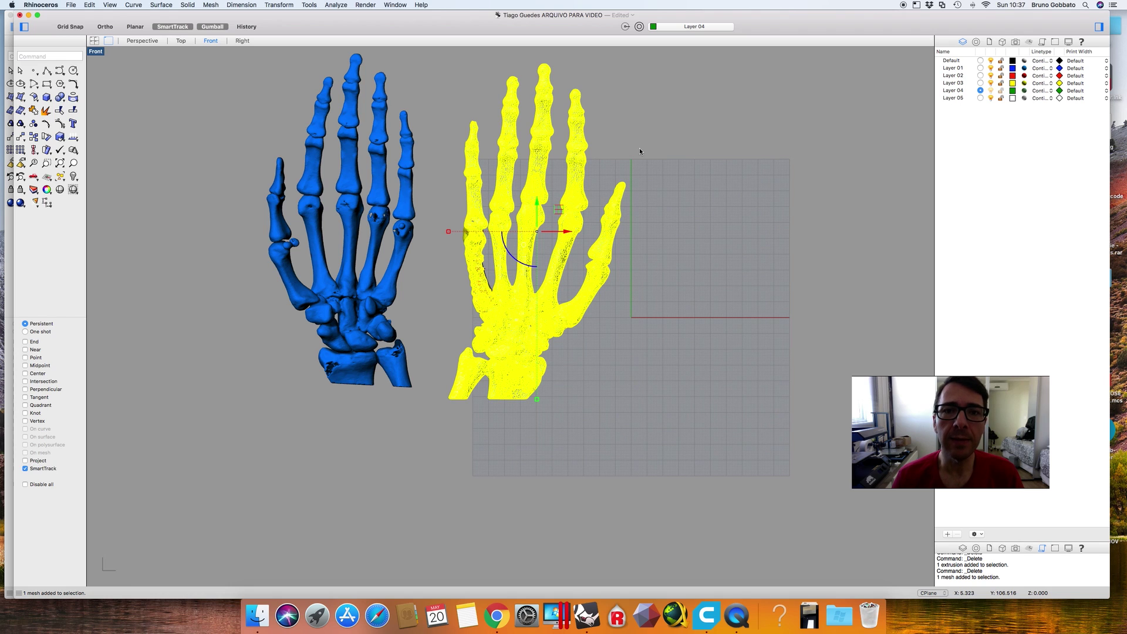
key(Escape)
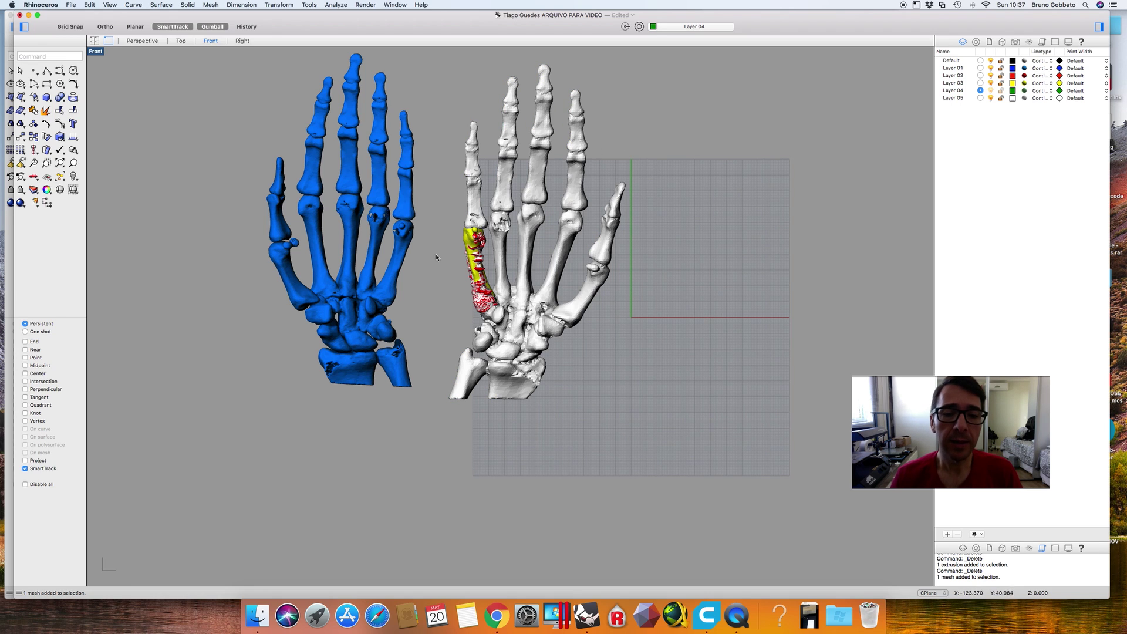
scroll(477, 270, up, 3)
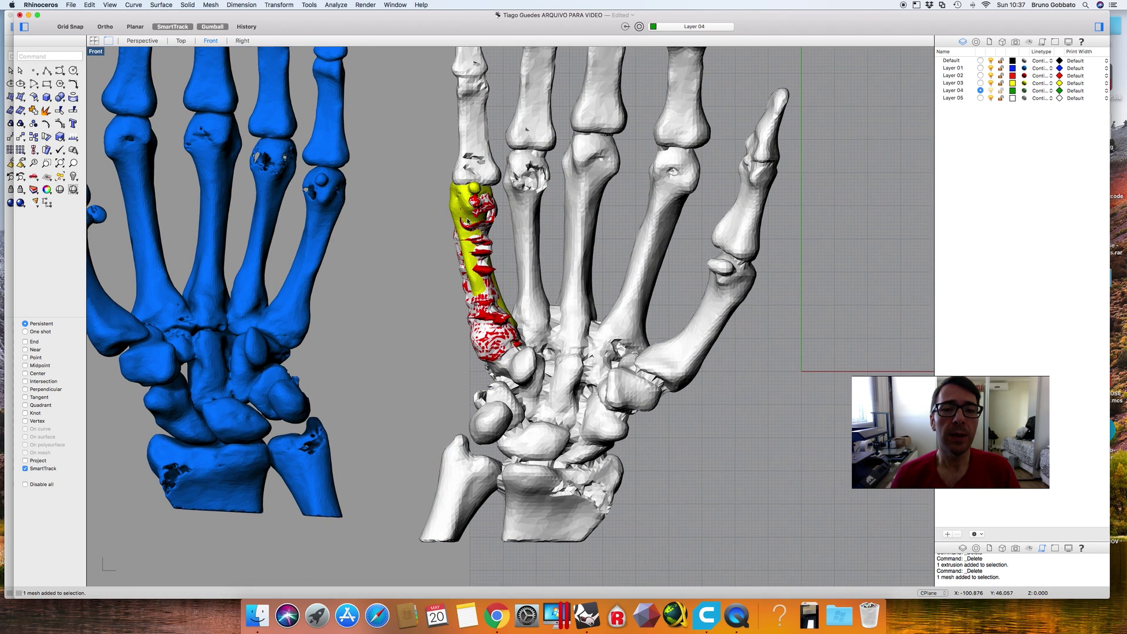
scroll(476, 224, down, 3)
click(381, 145)
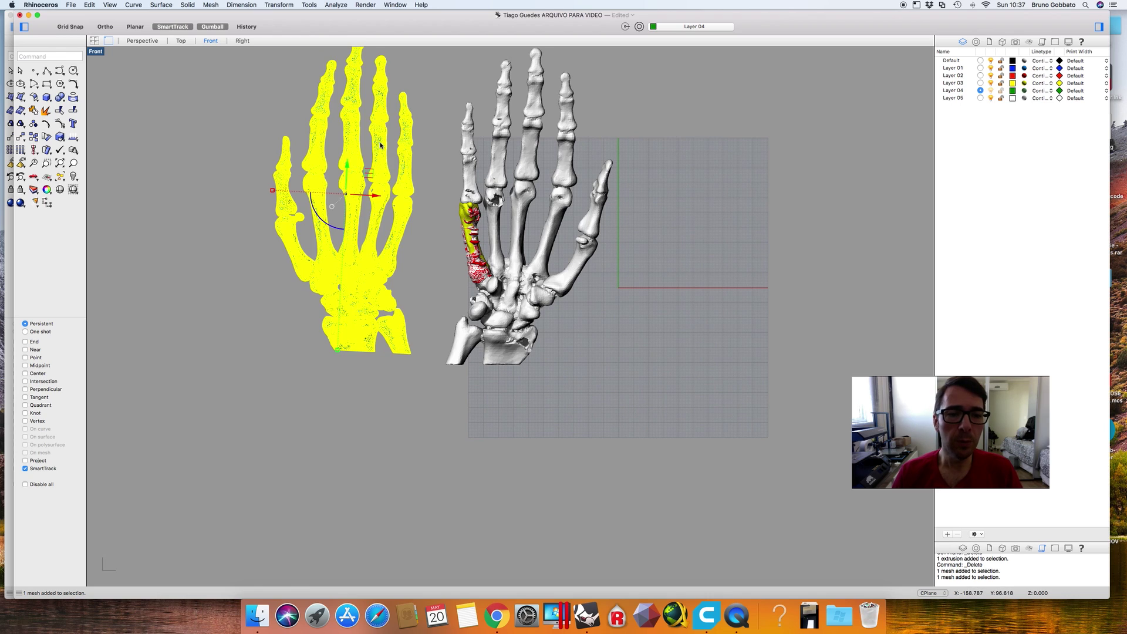
click(428, 245)
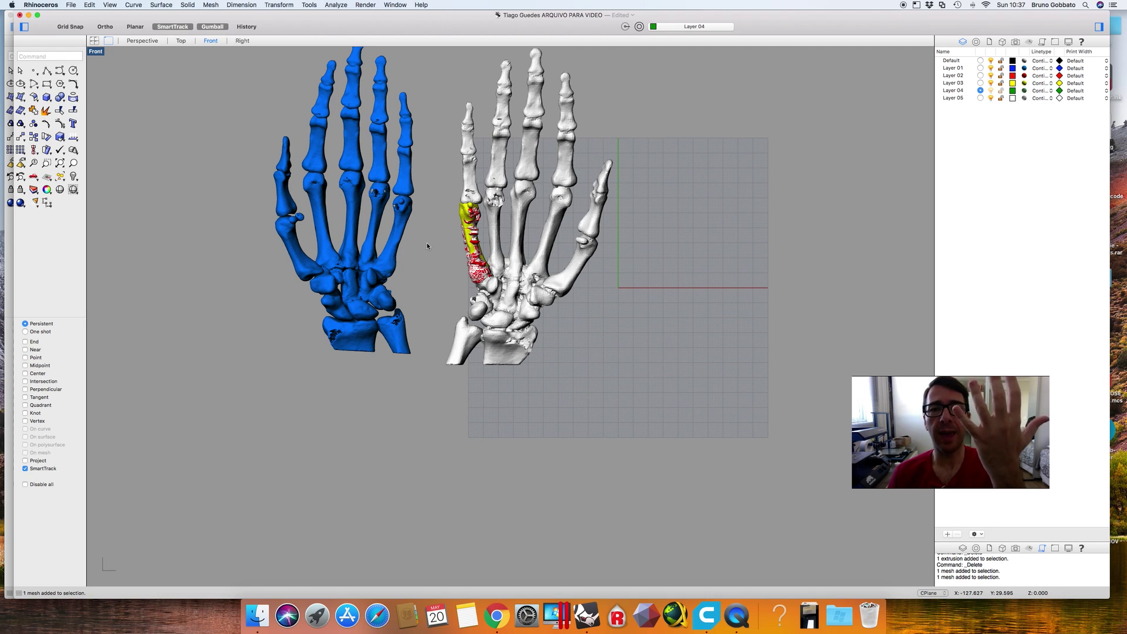
scroll(403, 224, up, 3)
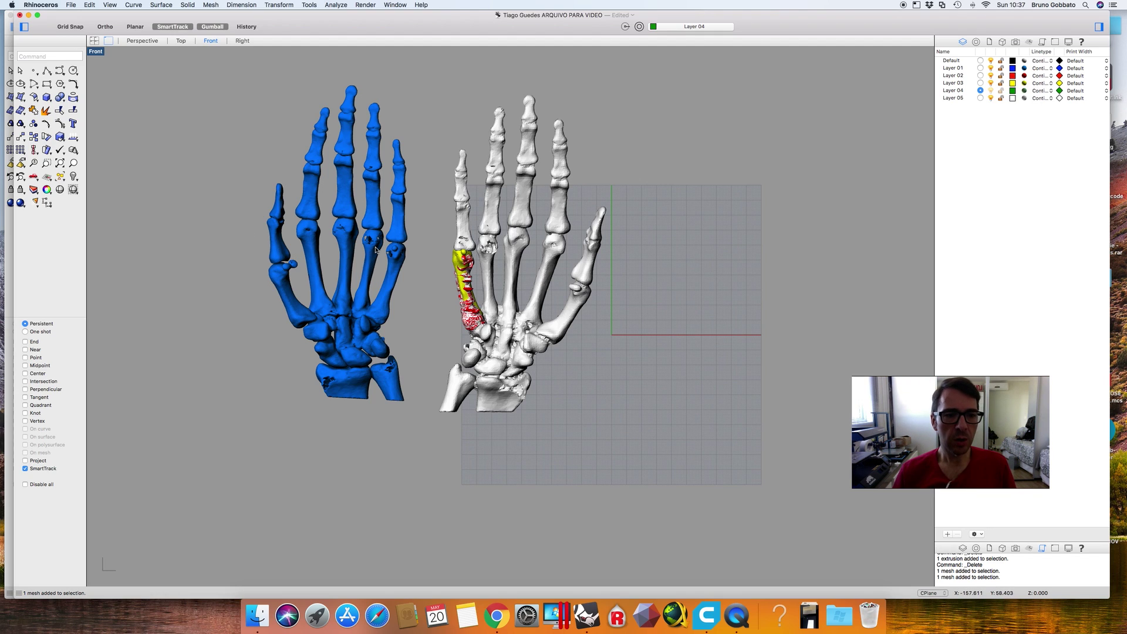
Undo the recent cutting-plane deletions and the last gumball transform of the blue hand mesh
key(super+z)
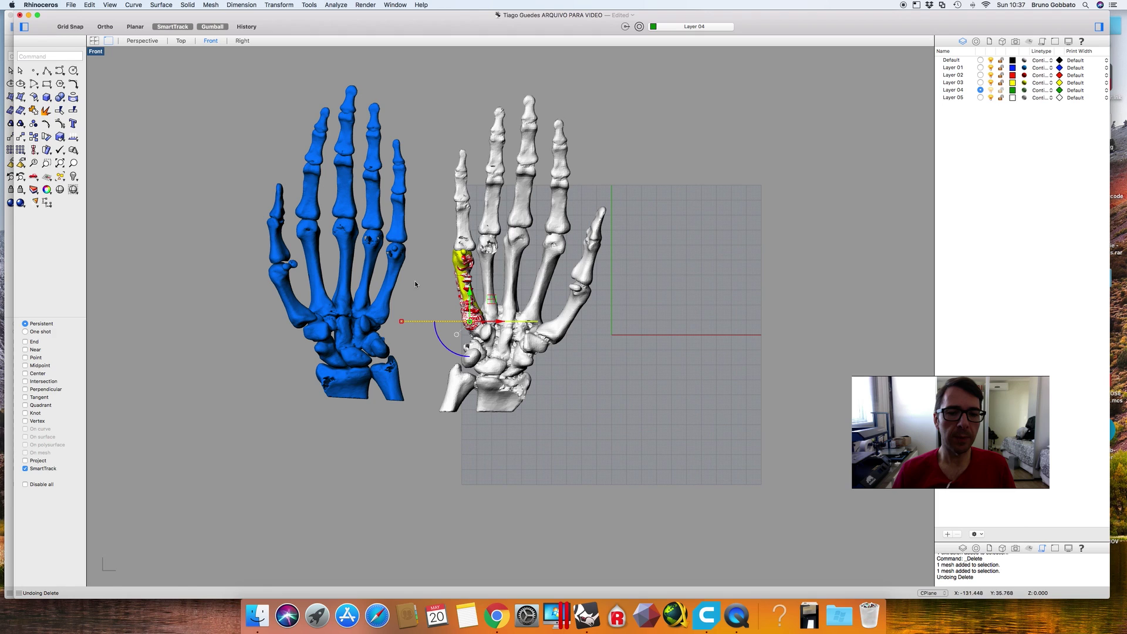
key(super+z)
key(super+z)
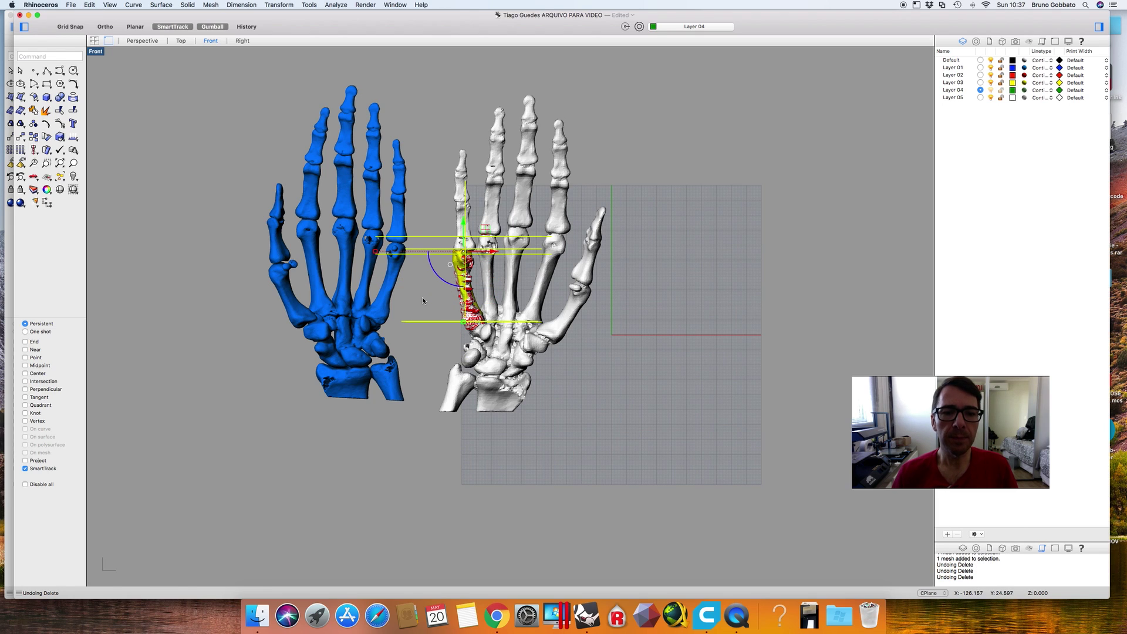
key(super+z)
key(super+z)
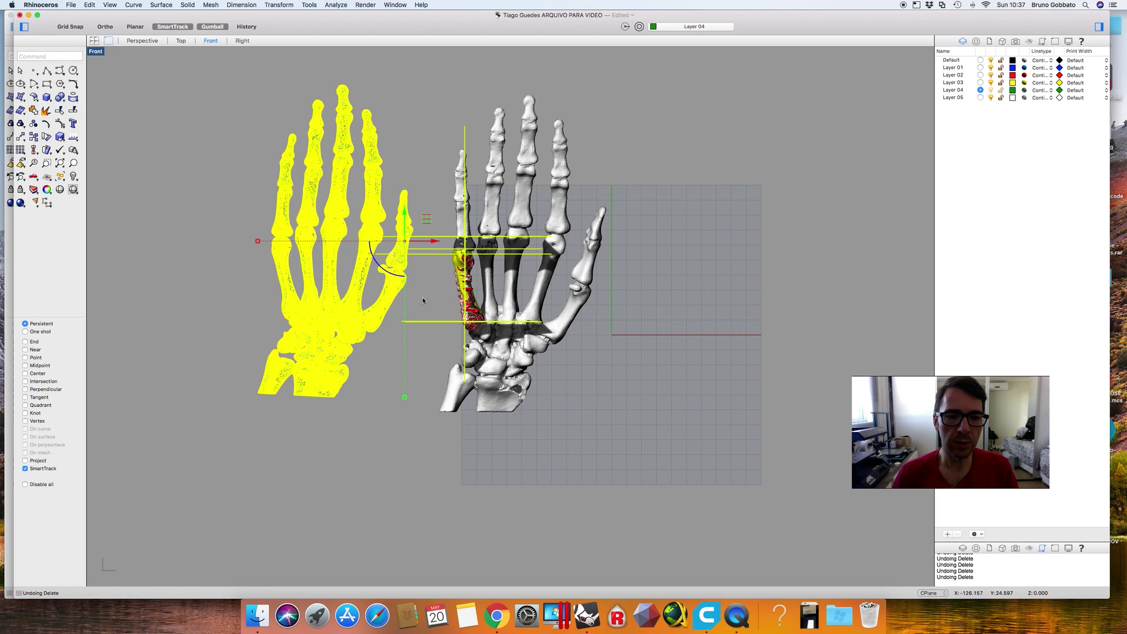
click(374, 375)
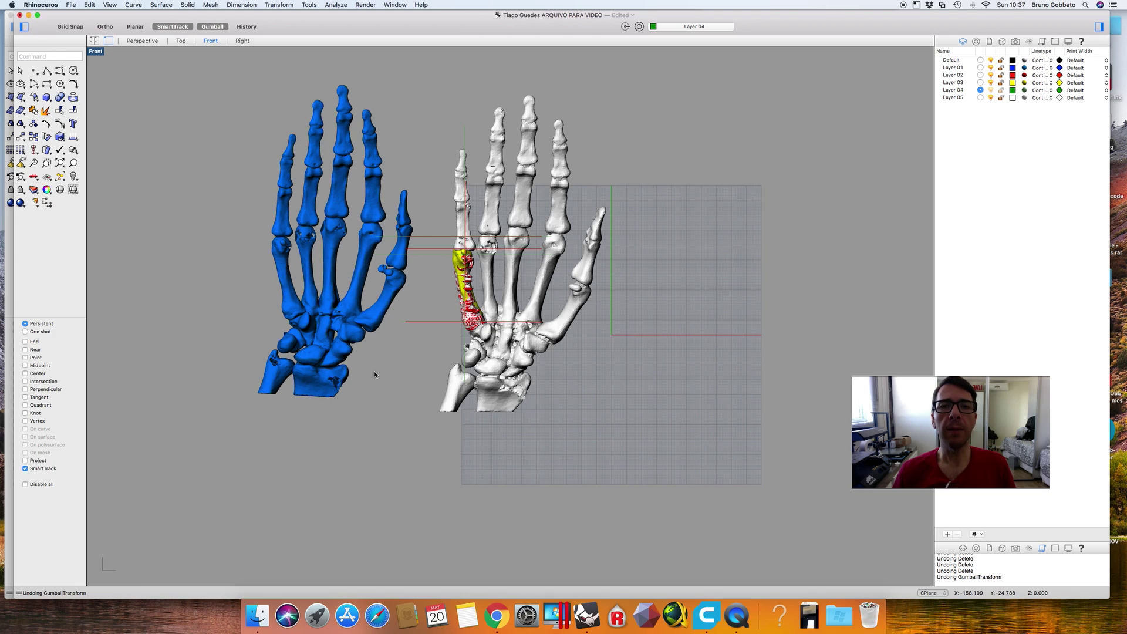
Undo the drag of the blue hand mesh so it overlays the white hand again
click(372, 183)
click(698, 187)
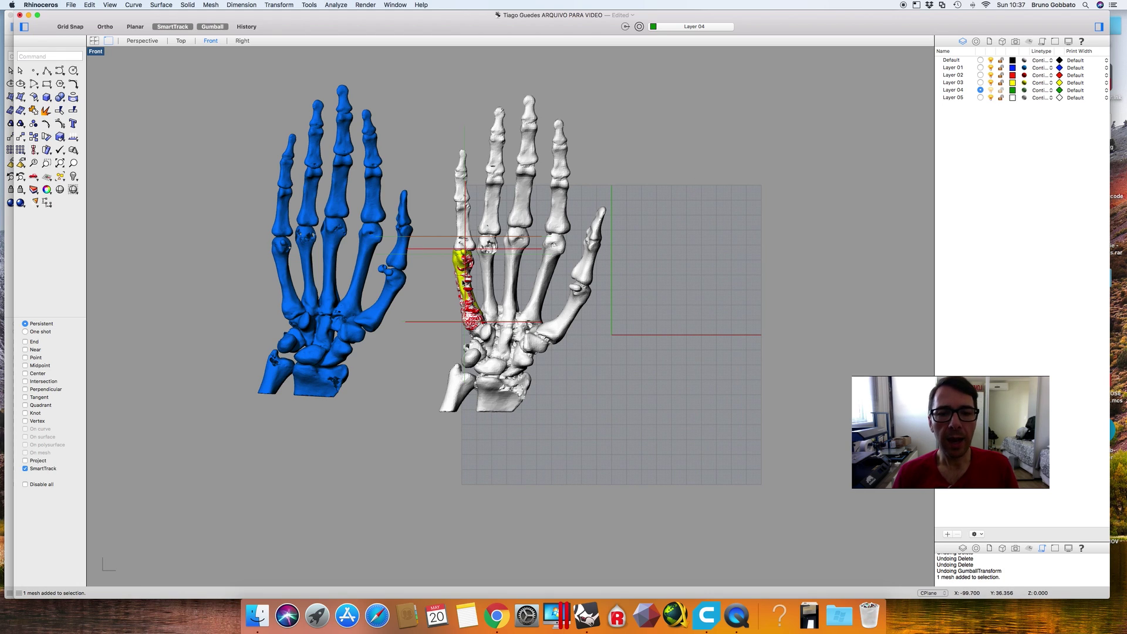
key(super+z)
click(688, 277)
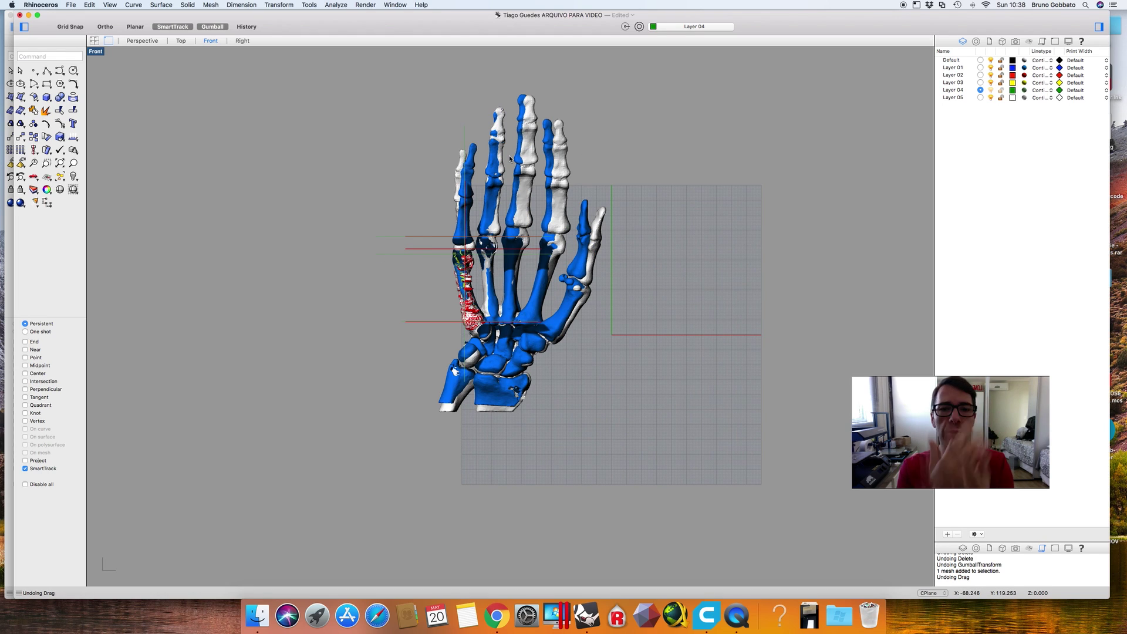
Examine the overlaid hands and the red and green cutting planes from the opposite side in a maximized Perspective view
double_click(92, 52)
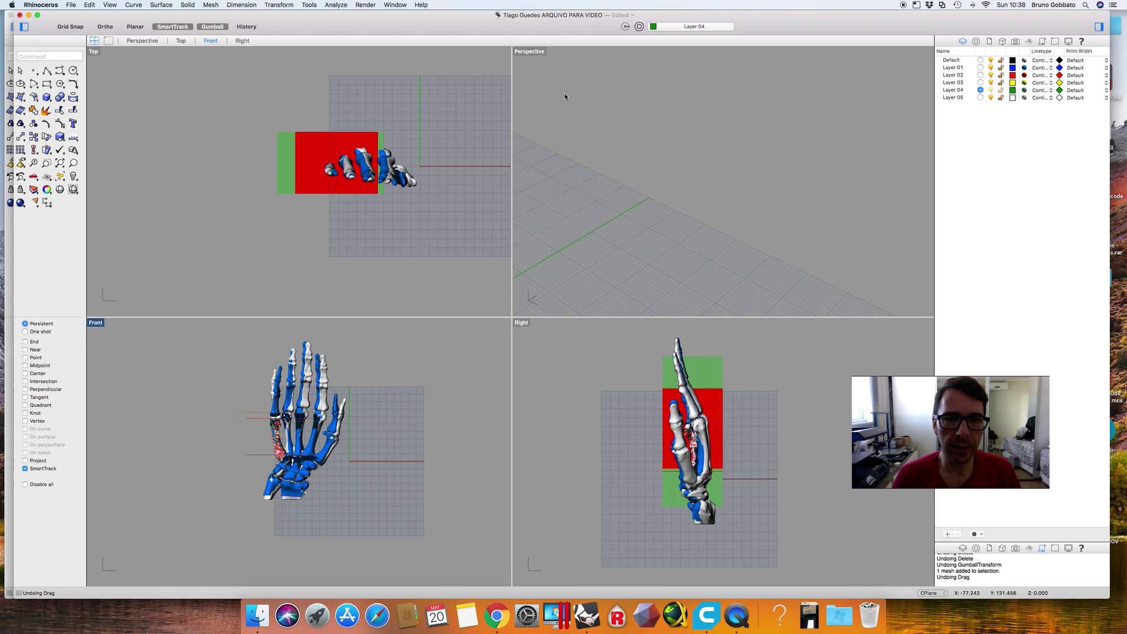
double_click(531, 51)
scroll(323, 266, down, 6)
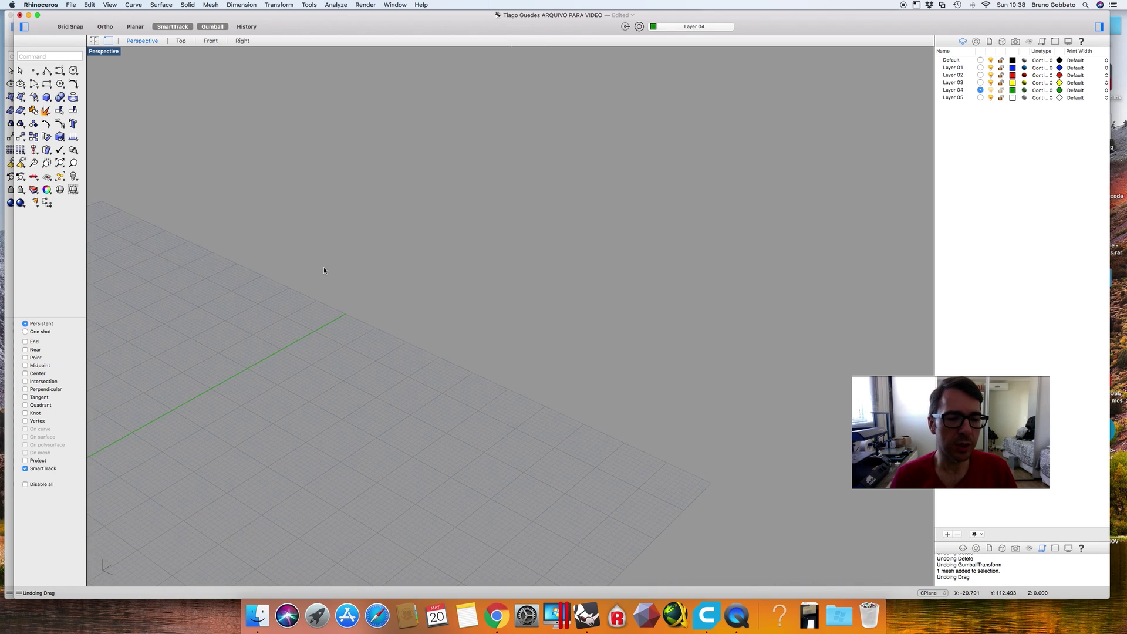
scroll(147, 287, up, 5)
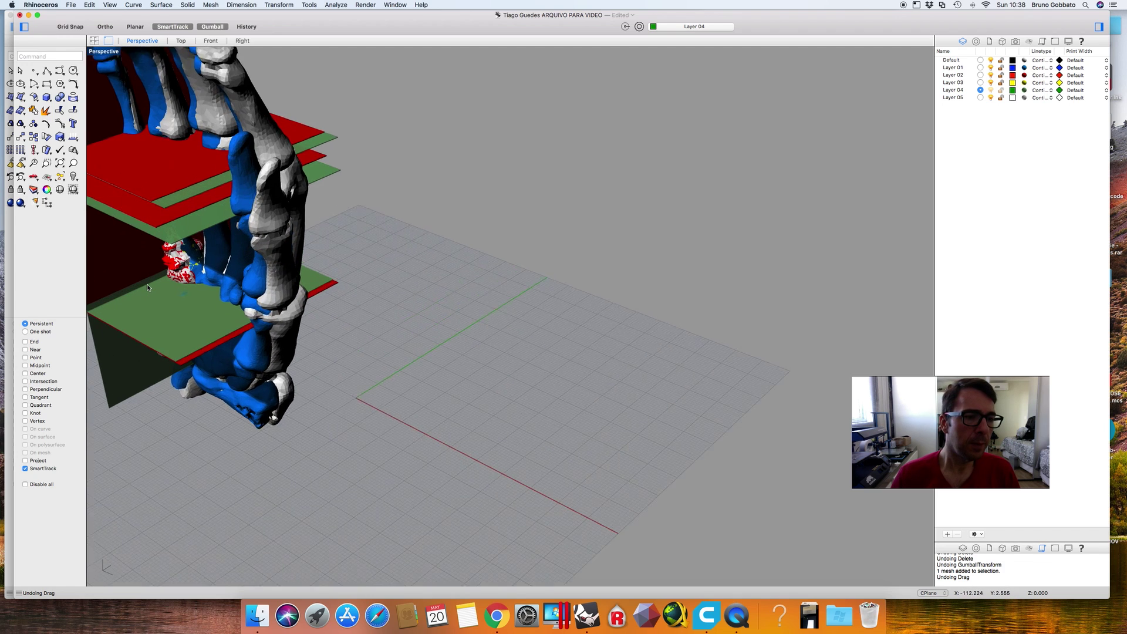
scroll(148, 287, down, 2)
right_drag(183, 294, 591, 400)
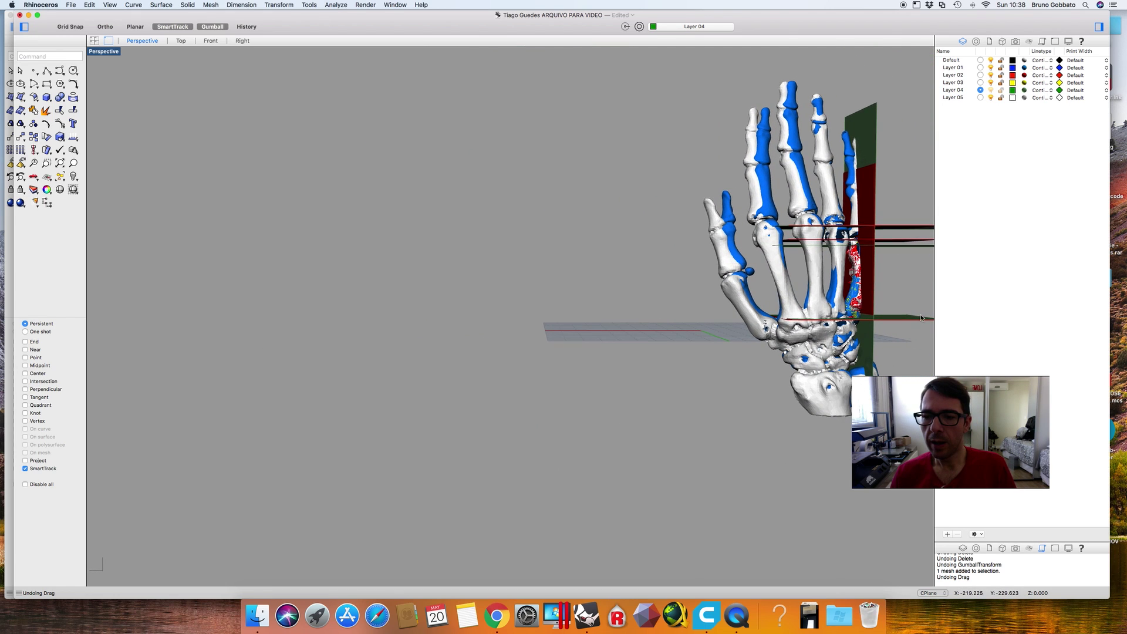
scroll(920, 318, up, 10)
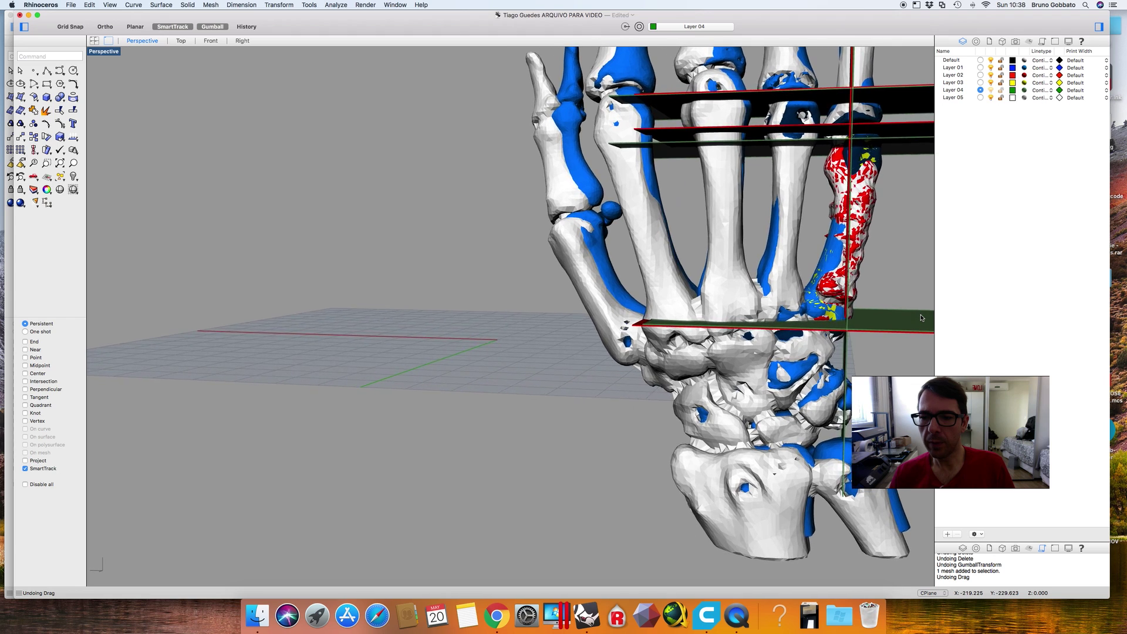
scroll(921, 317, up, 3)
scroll(921, 317, down, 4)
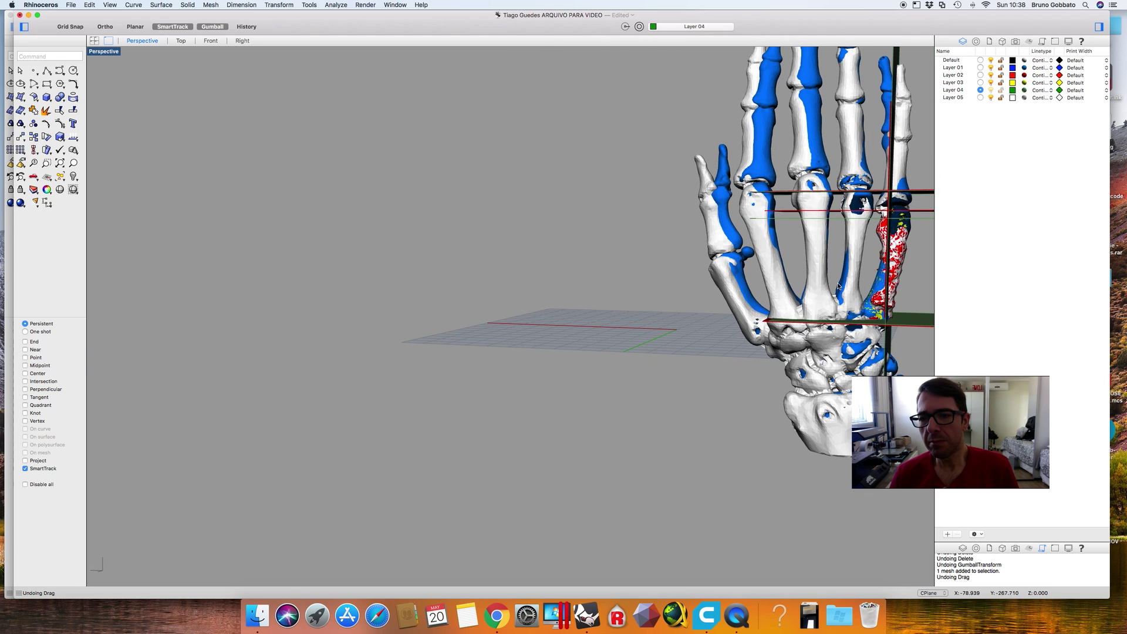
Restore the four-view layout and inspect the red and green planes at the little-finger metacarpal's base in Front view, highlighting each set
double_click(109, 52)
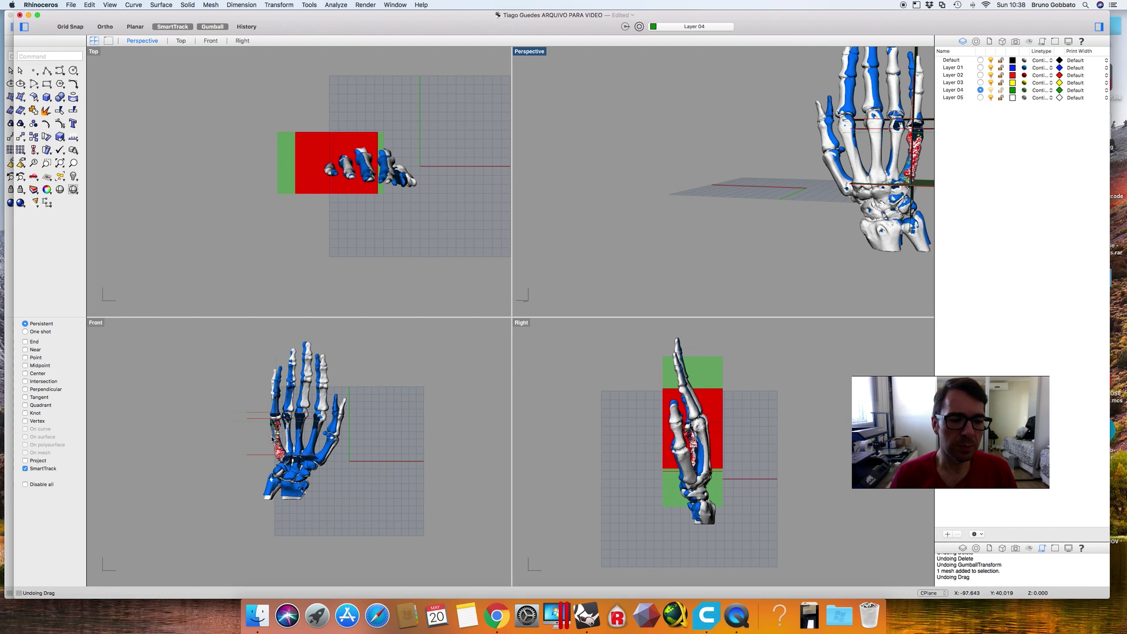
scroll(272, 439, up, 5)
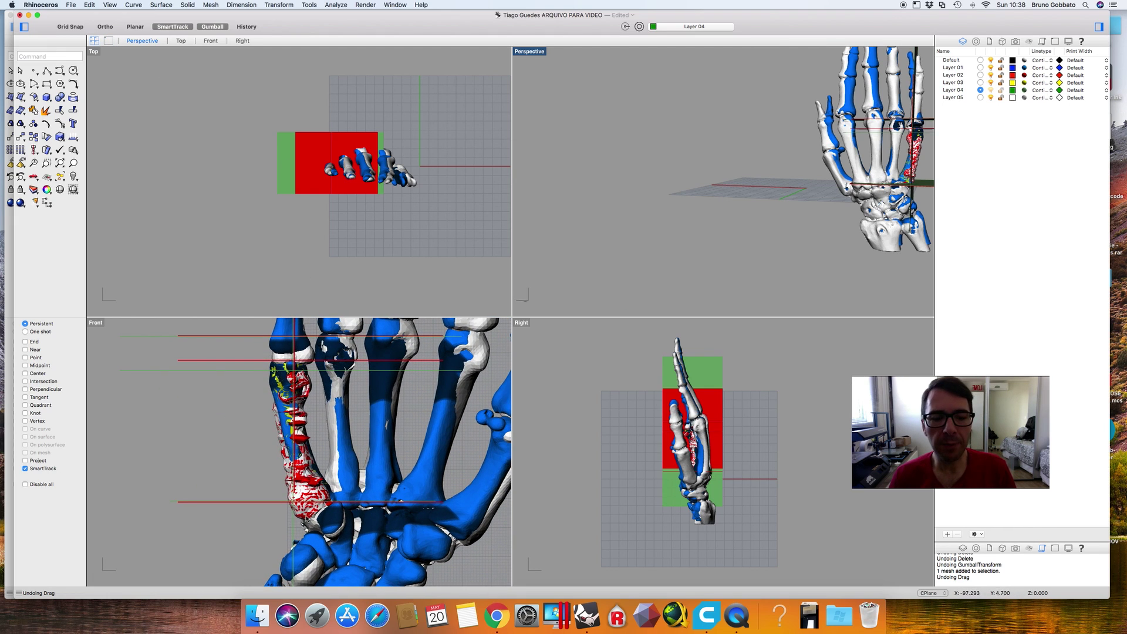
right_drag(334, 474, 333, 423)
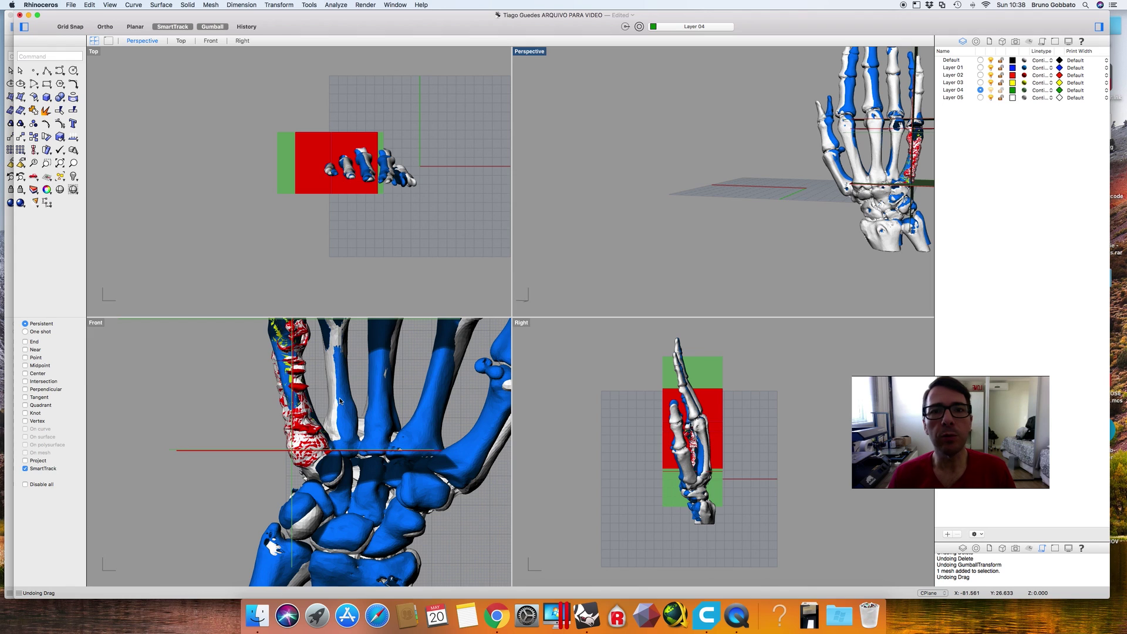
right_drag(344, 444, 304, 444)
scroll(196, 450, up, 10)
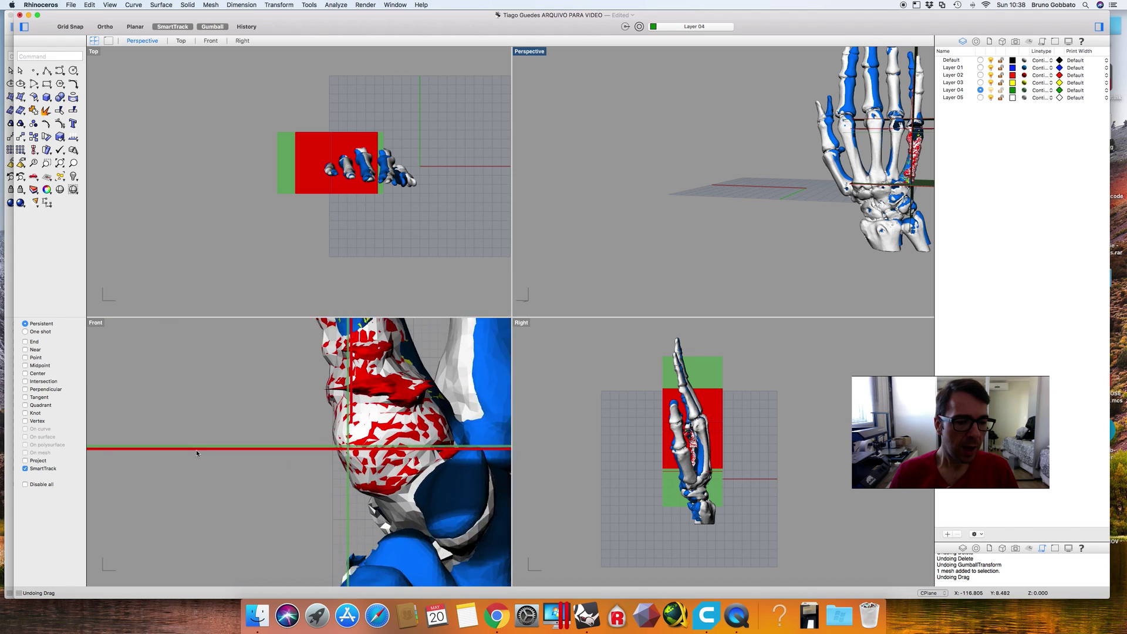
scroll(282, 448, up, 3)
click(283, 448)
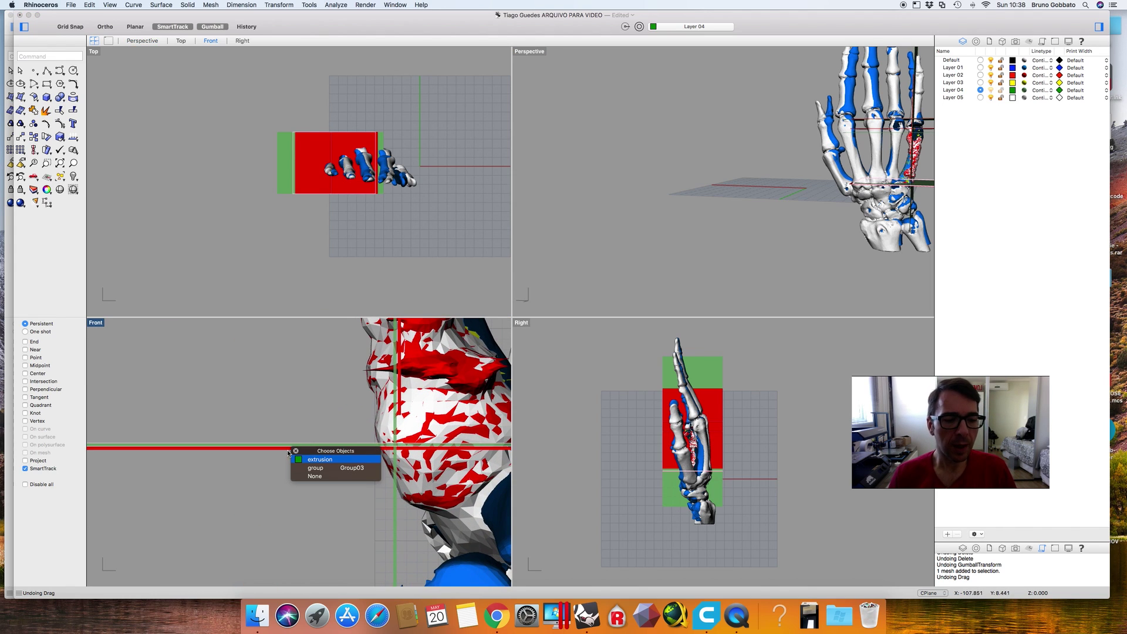
click(277, 450)
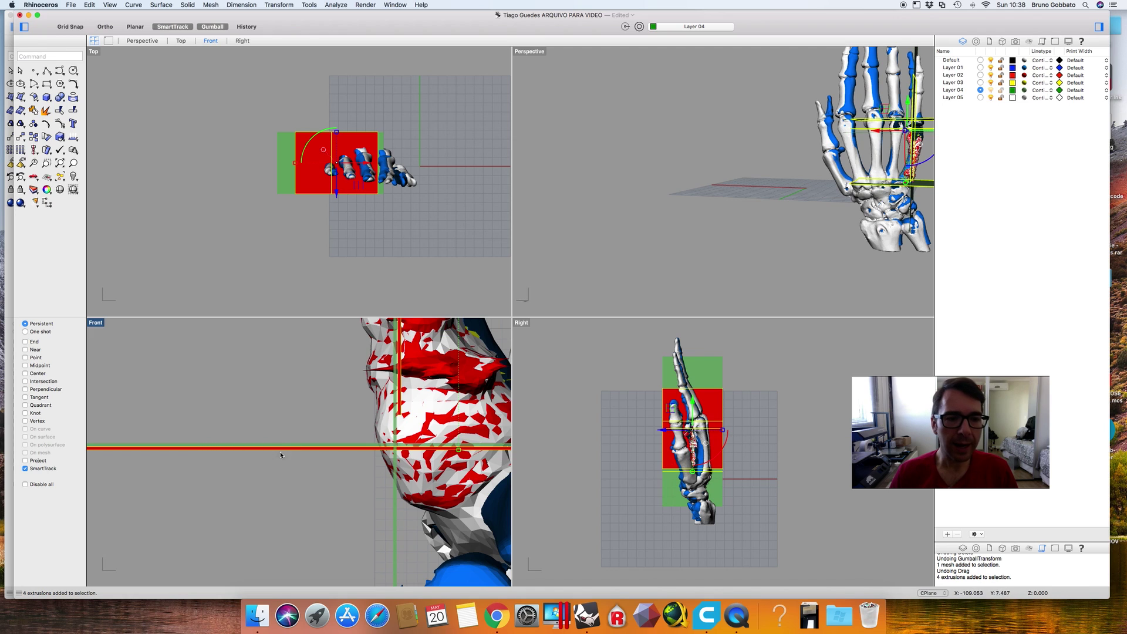
scroll(315, 453, right, 5)
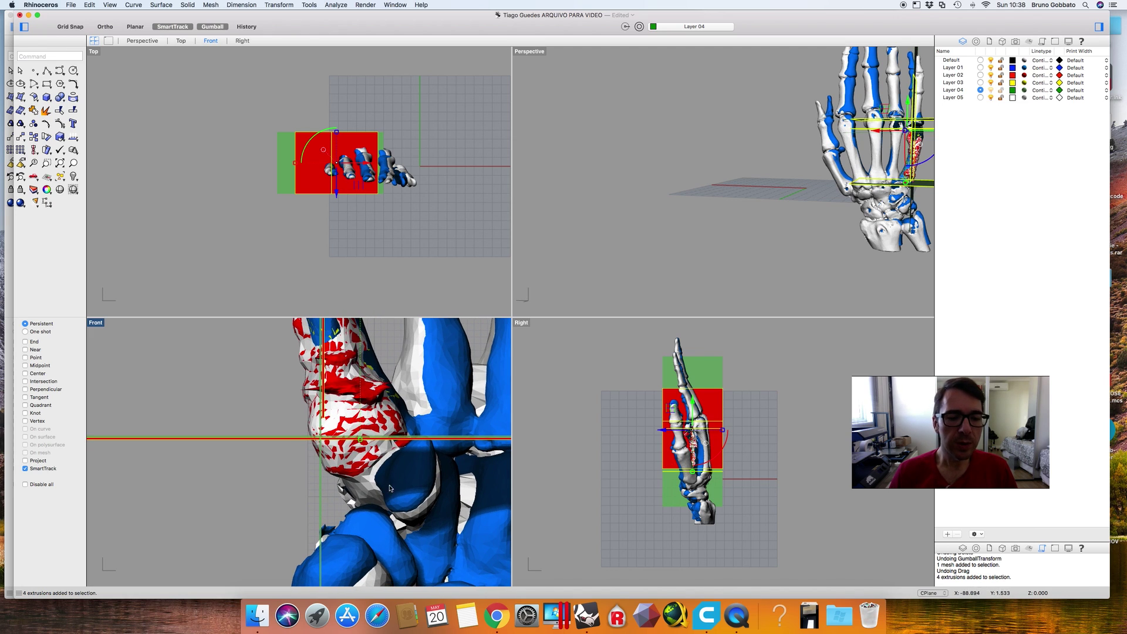
click(405, 438)
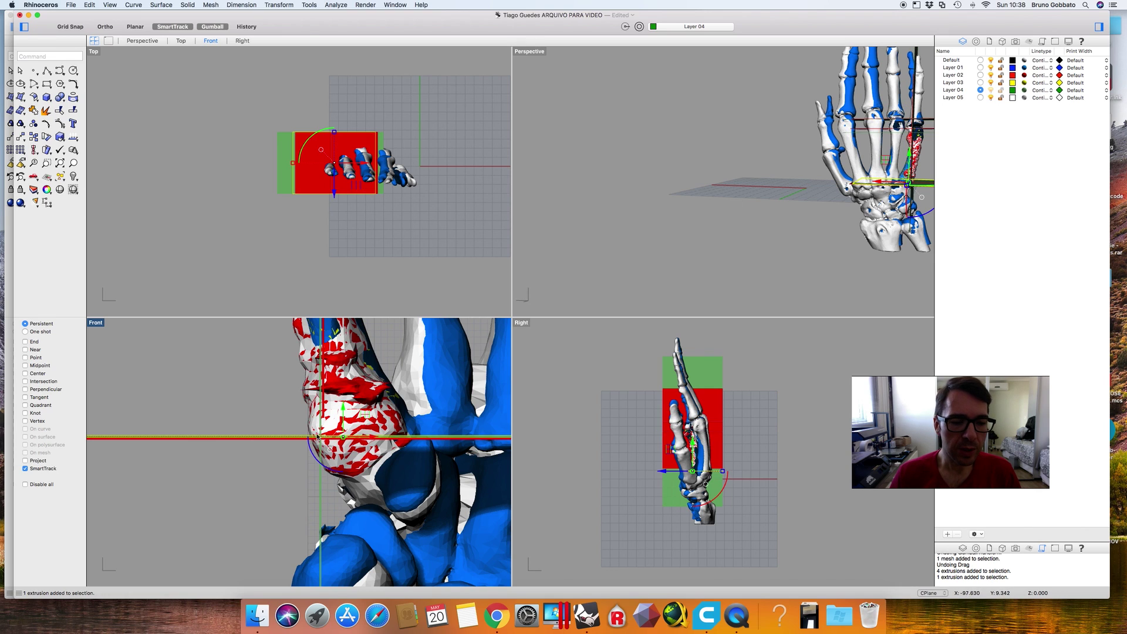
click(284, 439)
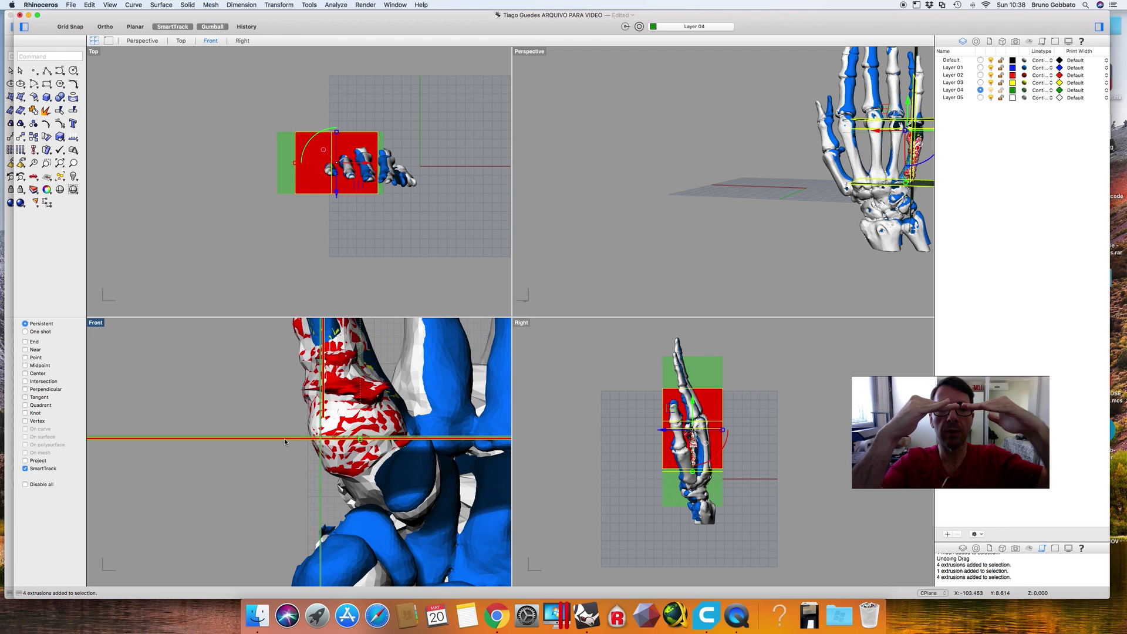
Inspect the planes at the little-finger metacarpal's head in Front view, highlighting the green plane and the red plane group
scroll(258, 387, down, 2)
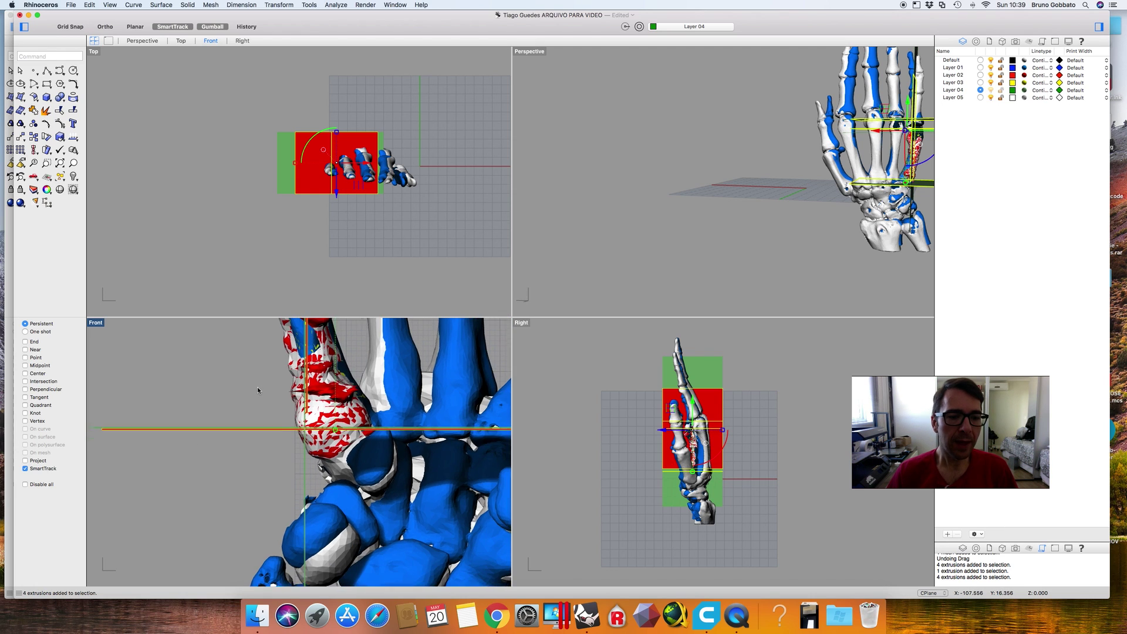
right_drag(257, 387, 252, 559)
scroll(202, 359, up, 3)
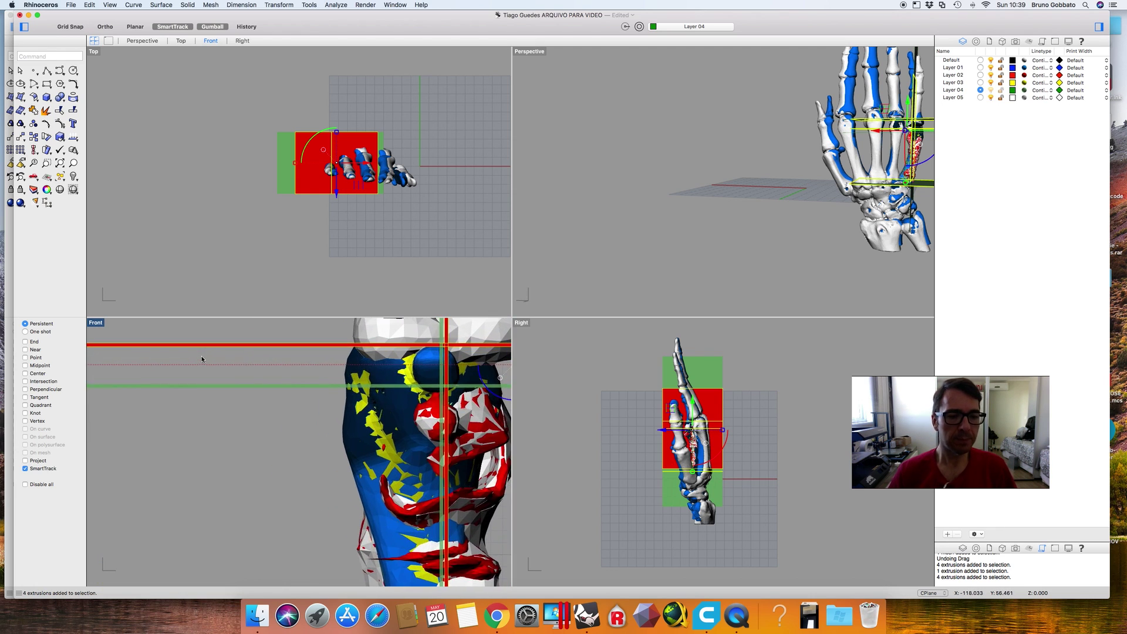
click(309, 344)
click(279, 385)
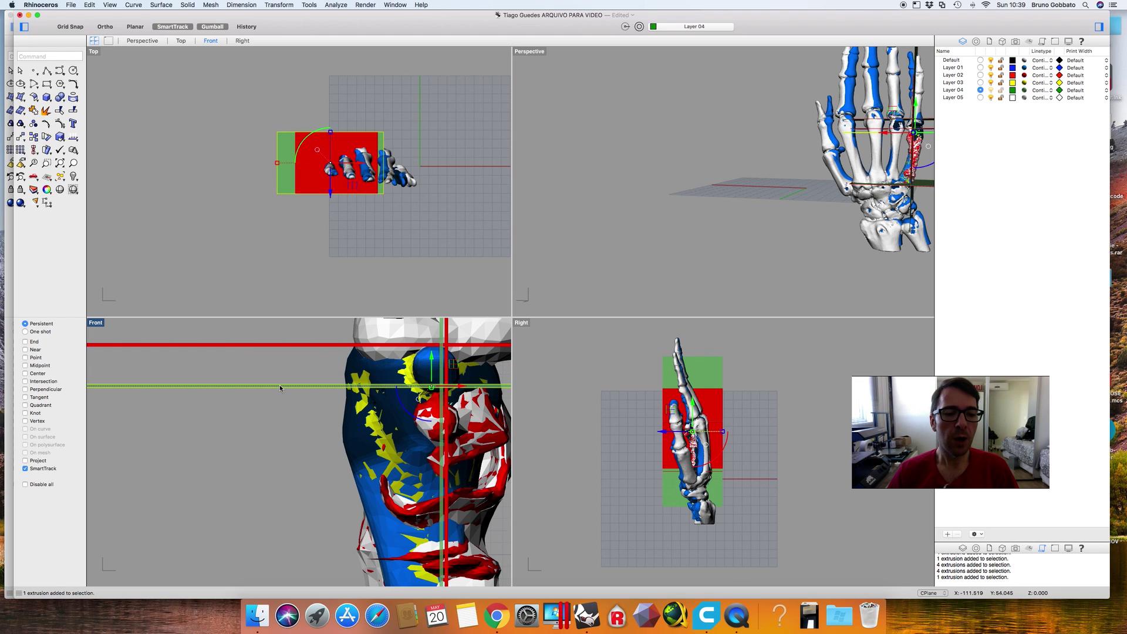
click(302, 344)
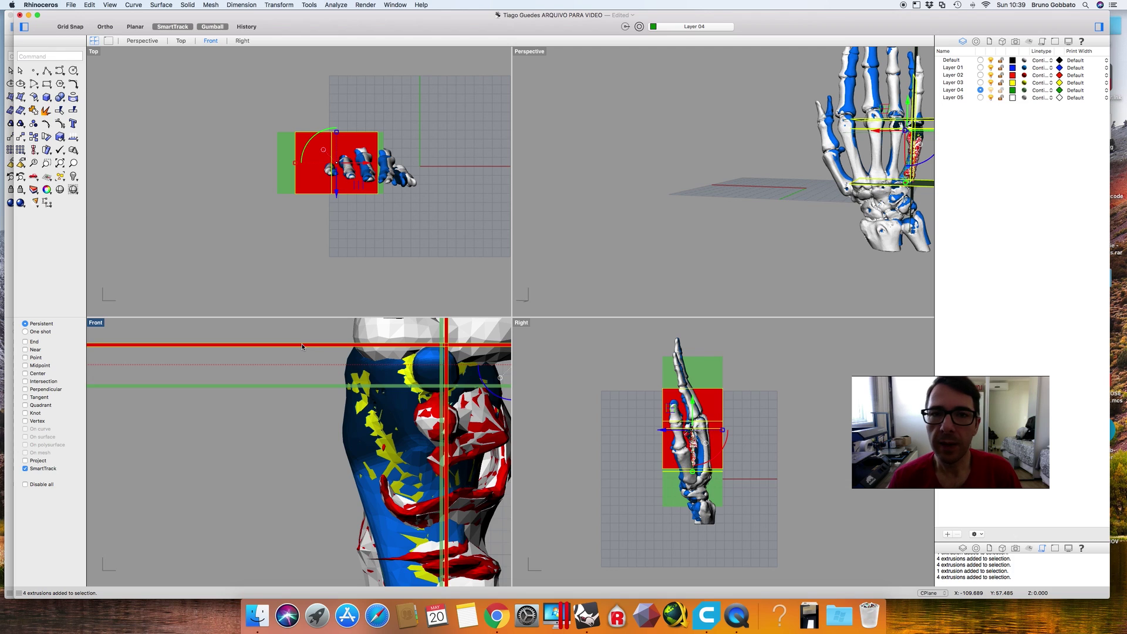
Compare the red plane group with the green plane at the little-finger metacarpal's head in Front view, highlighting each in turn
scroll(294, 376, down, 2)
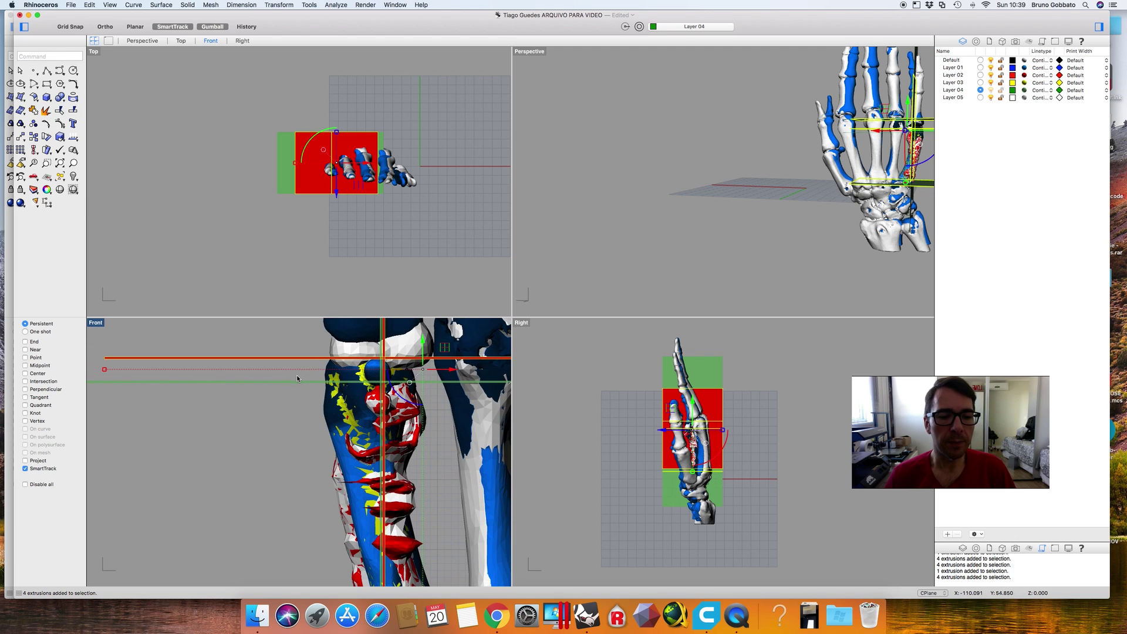
scroll(283, 362, up, 3)
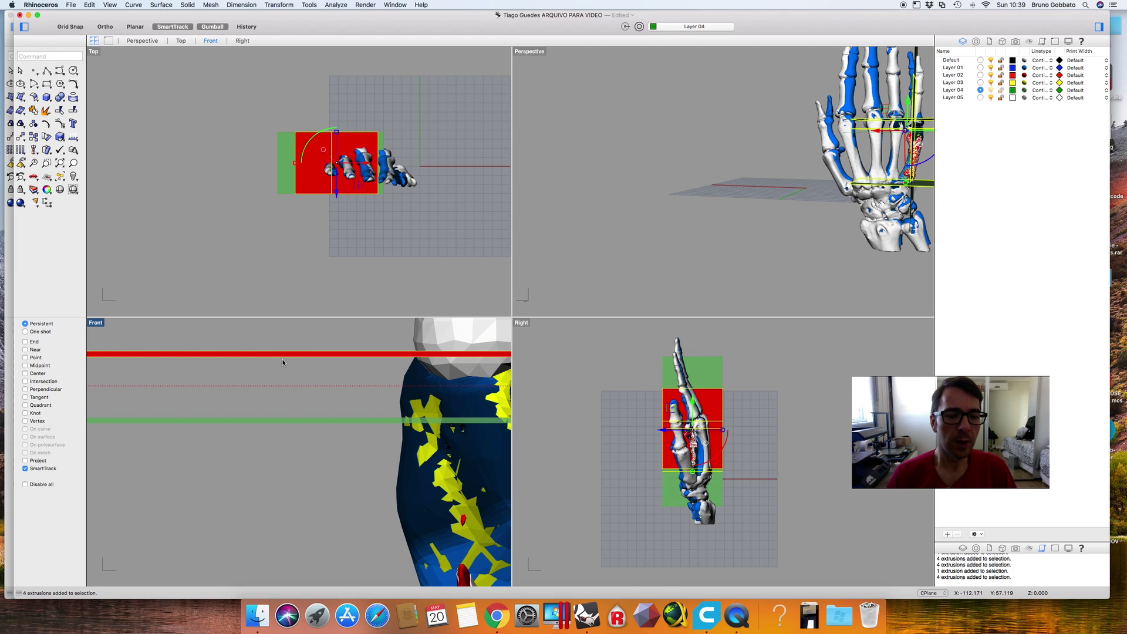
click(351, 355)
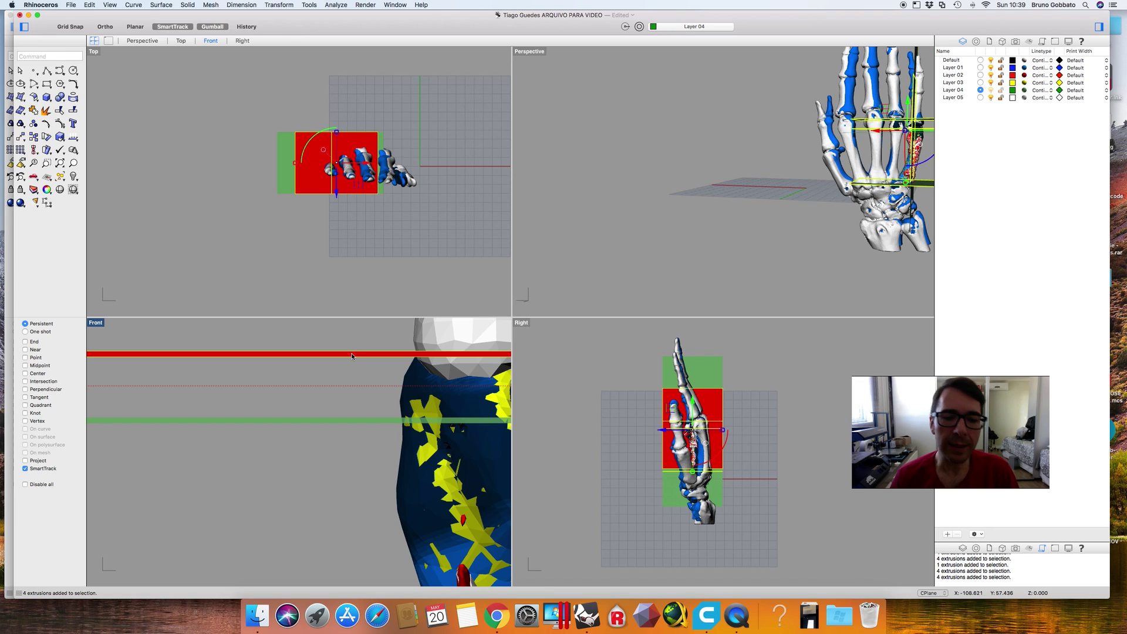
scroll(264, 381, down, 3)
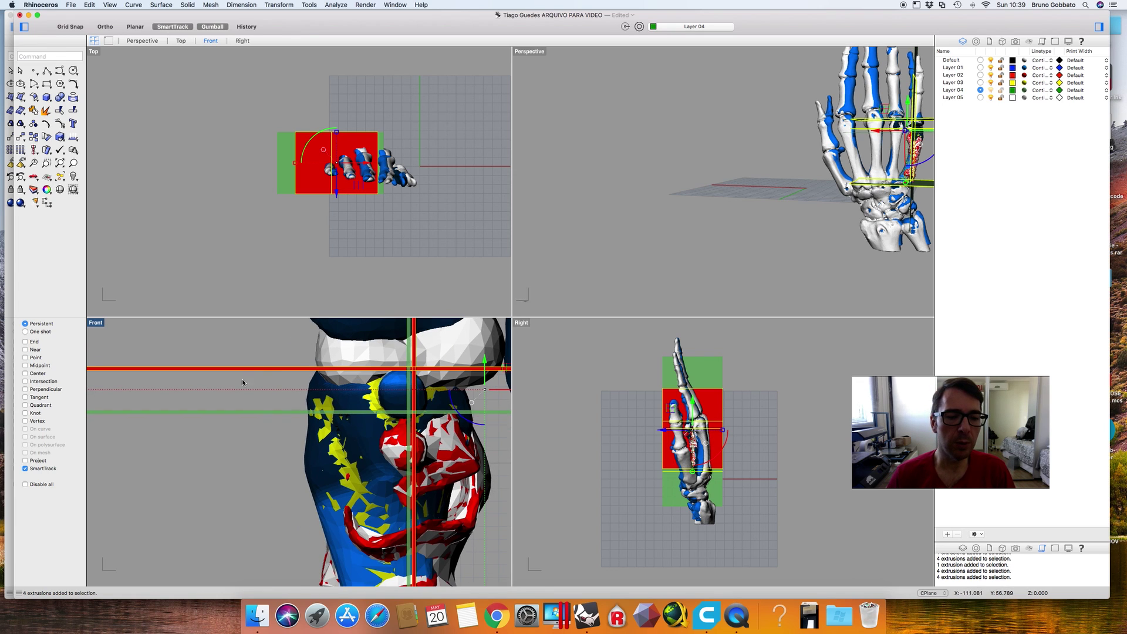
click(255, 413)
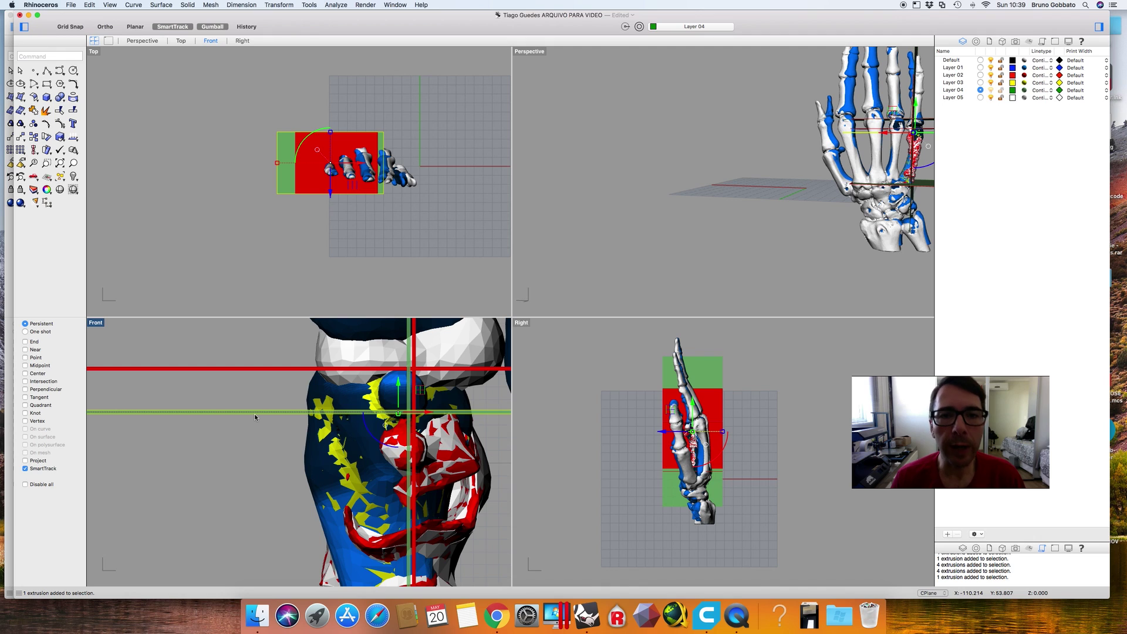
scroll(254, 415, down, 3)
scroll(254, 414, up, 3)
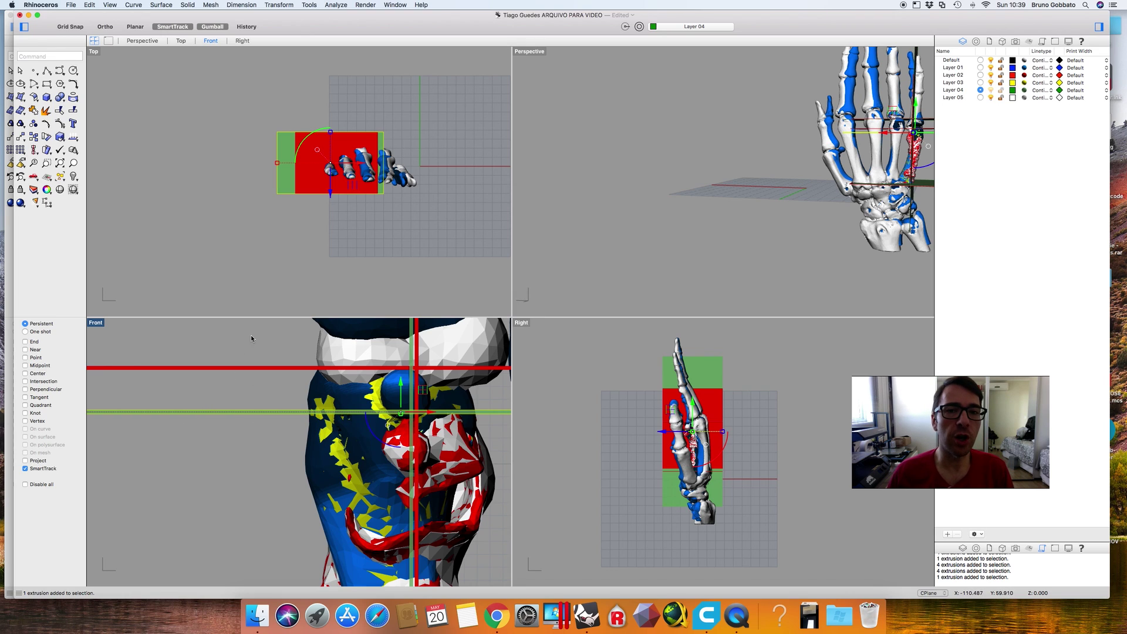
Measure the distance between the lower red plane and the green plane at the metacarpal's head in Front view, and clear the selection
click(310, 5)
mouse_move(332, 5)
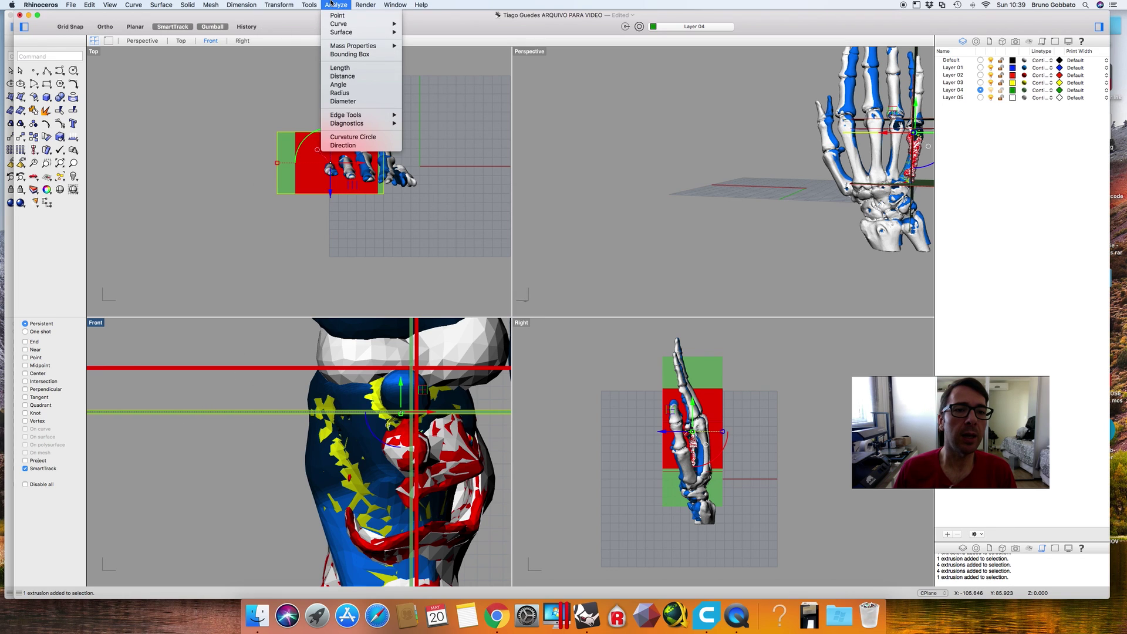
click(344, 76)
click(189, 368)
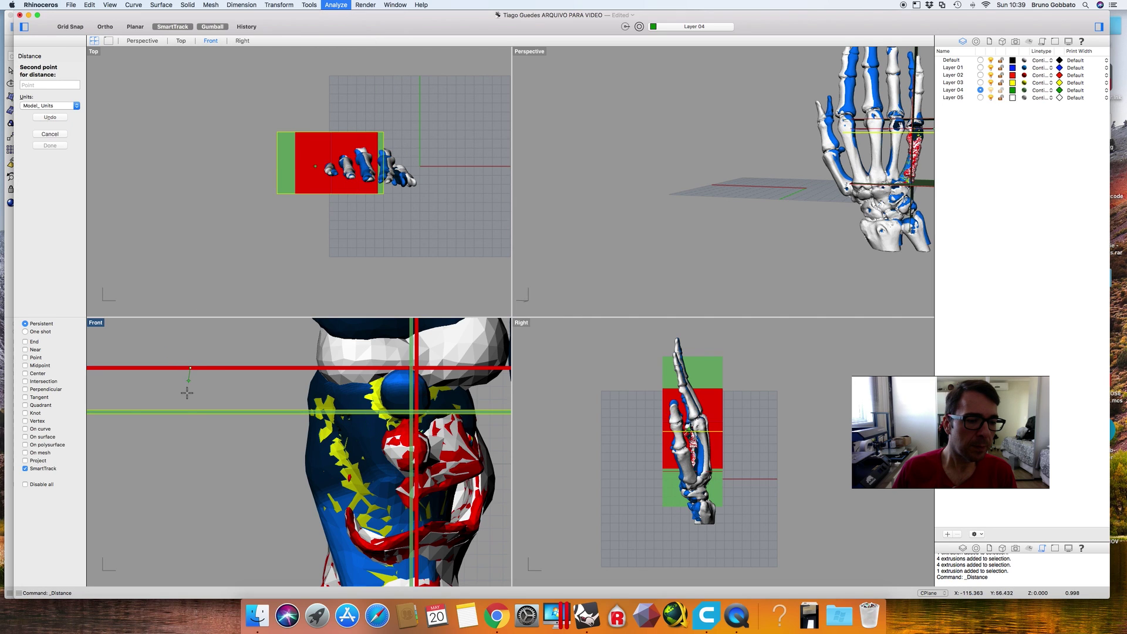
click(189, 412)
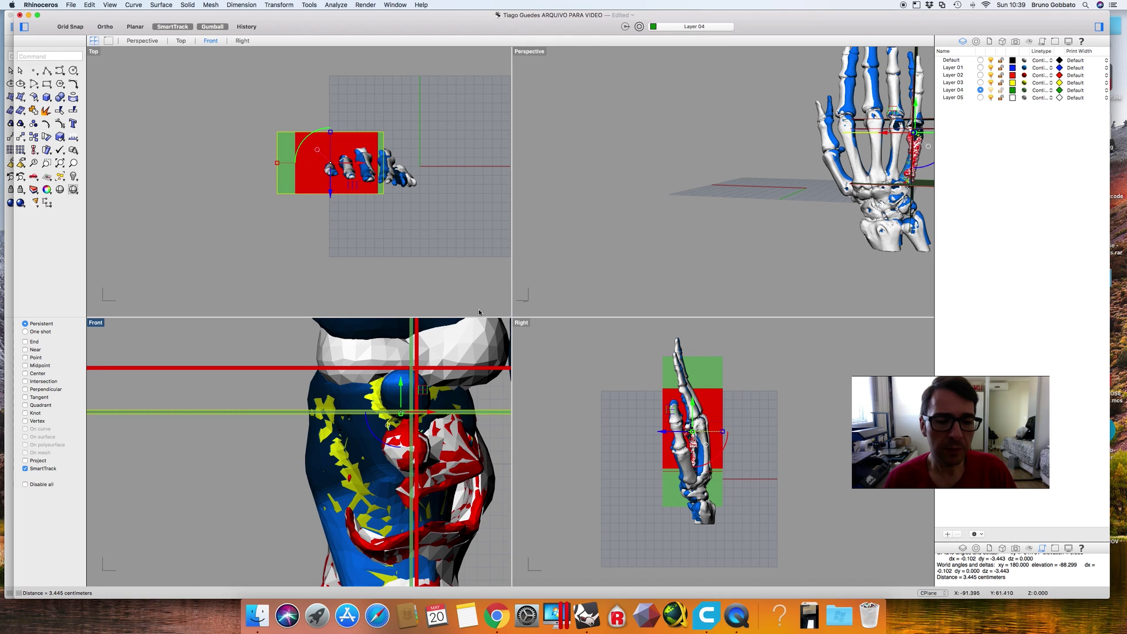
scroll(322, 392, down, 3)
scroll(322, 392, down, 2)
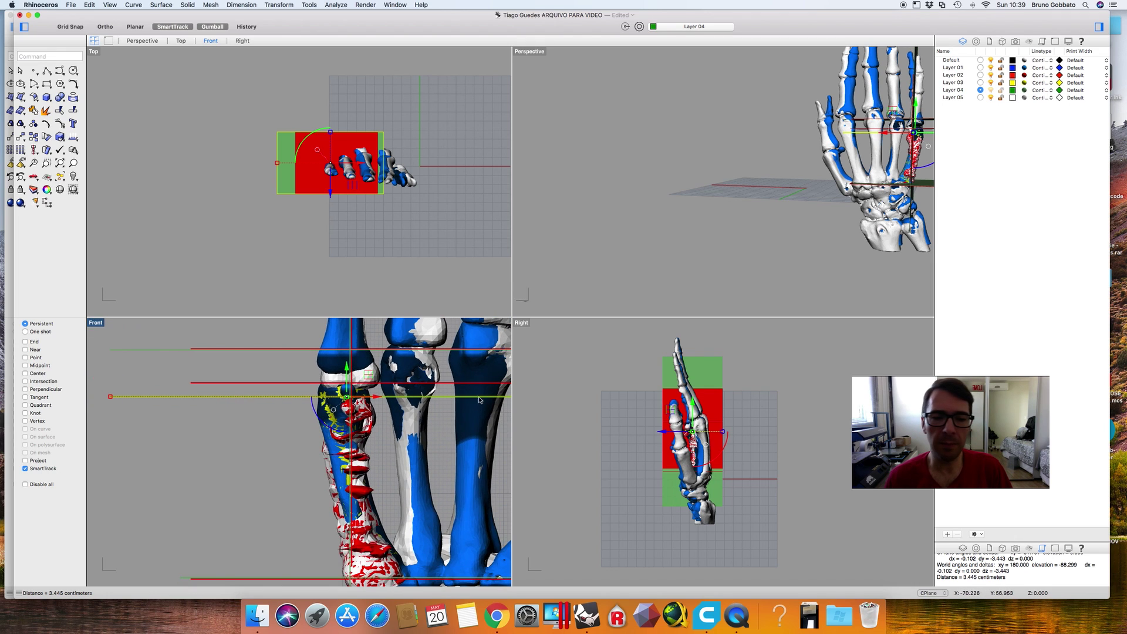
scroll(366, 377, right, 3)
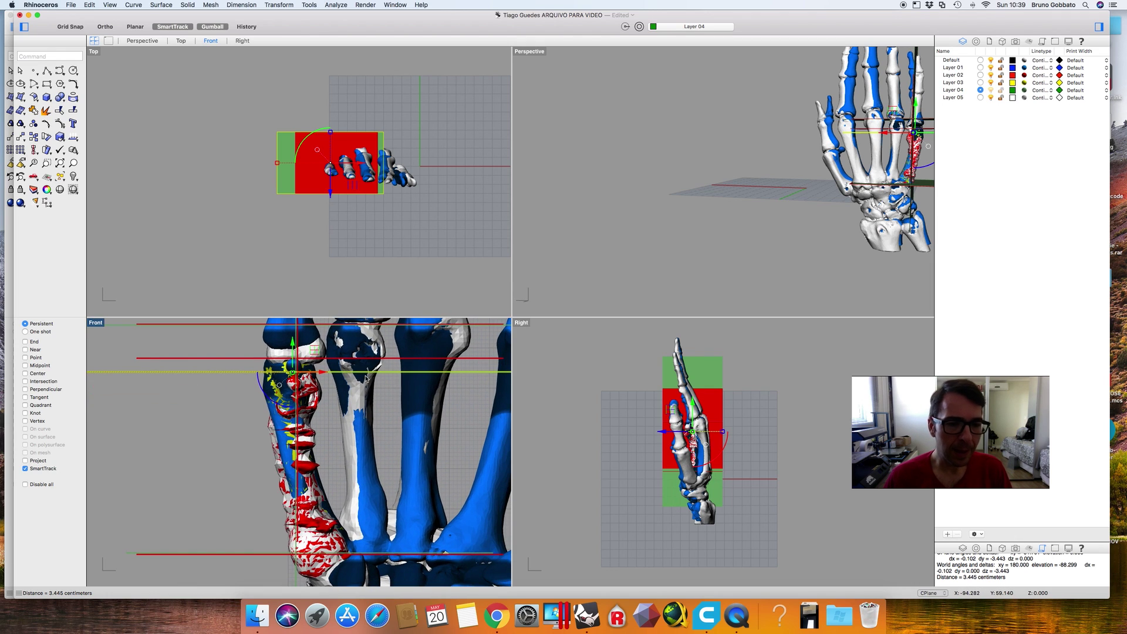
click(384, 234)
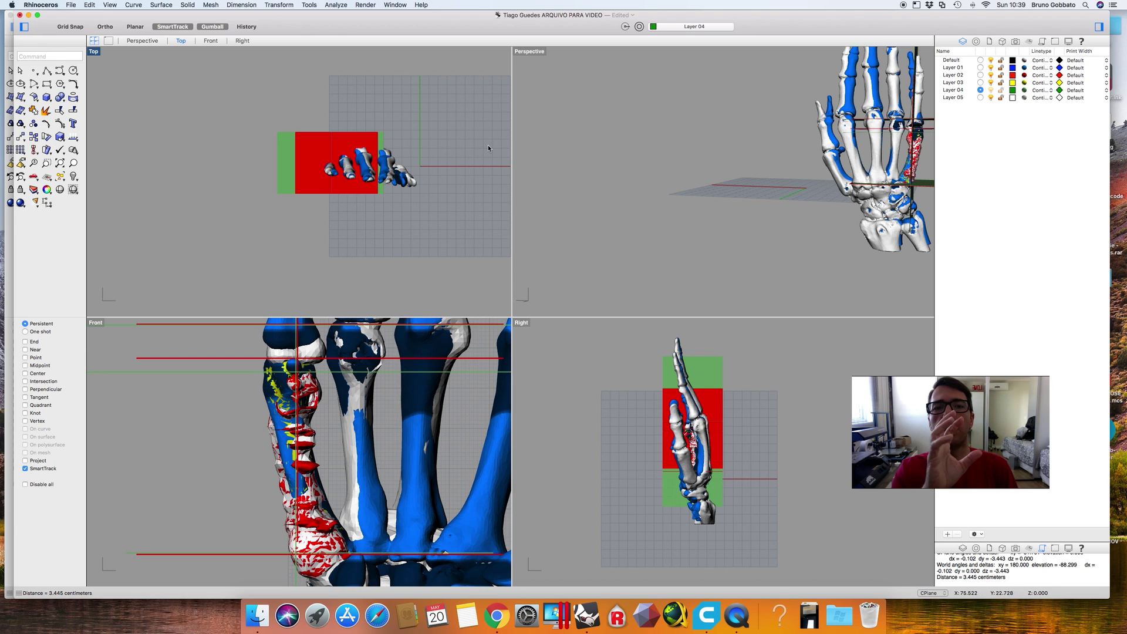
Examine the overlaid hands and the red and green cutting planes from both sides in a maximized Perspective view
double_click(529, 52)
scroll(828, 278, down, 5)
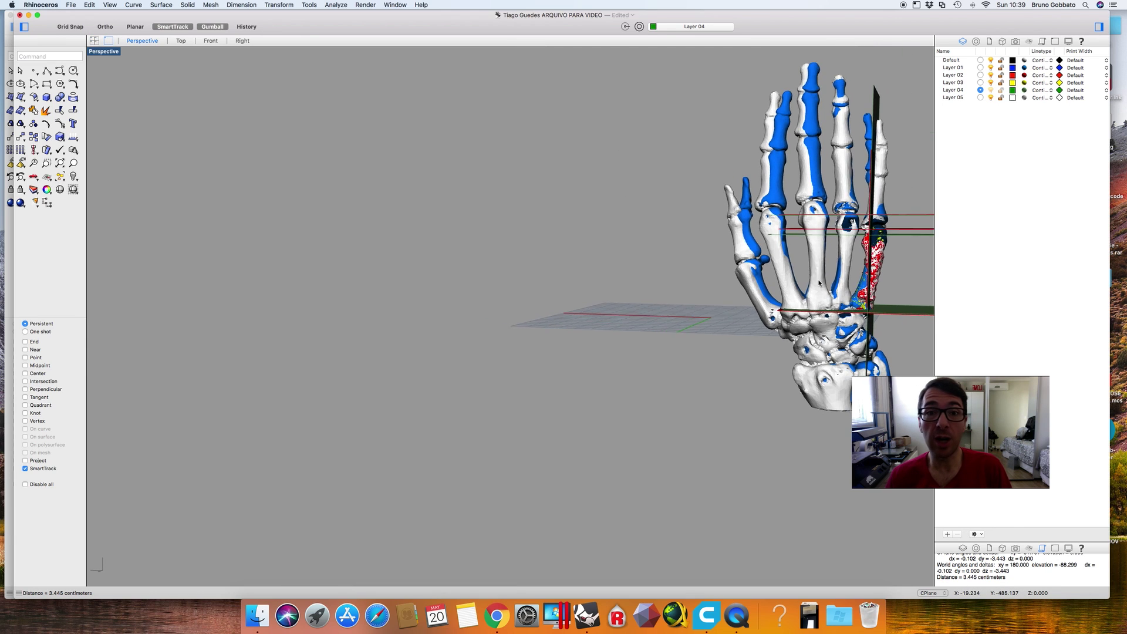
scroll(906, 270, up, 10)
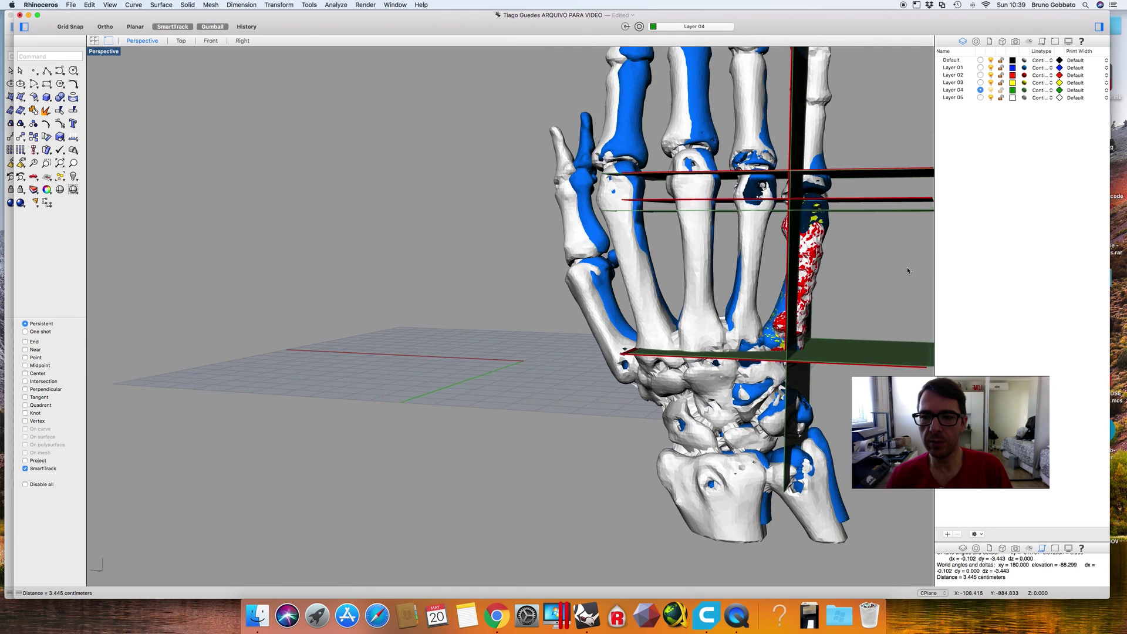
scroll(907, 270, down, 8)
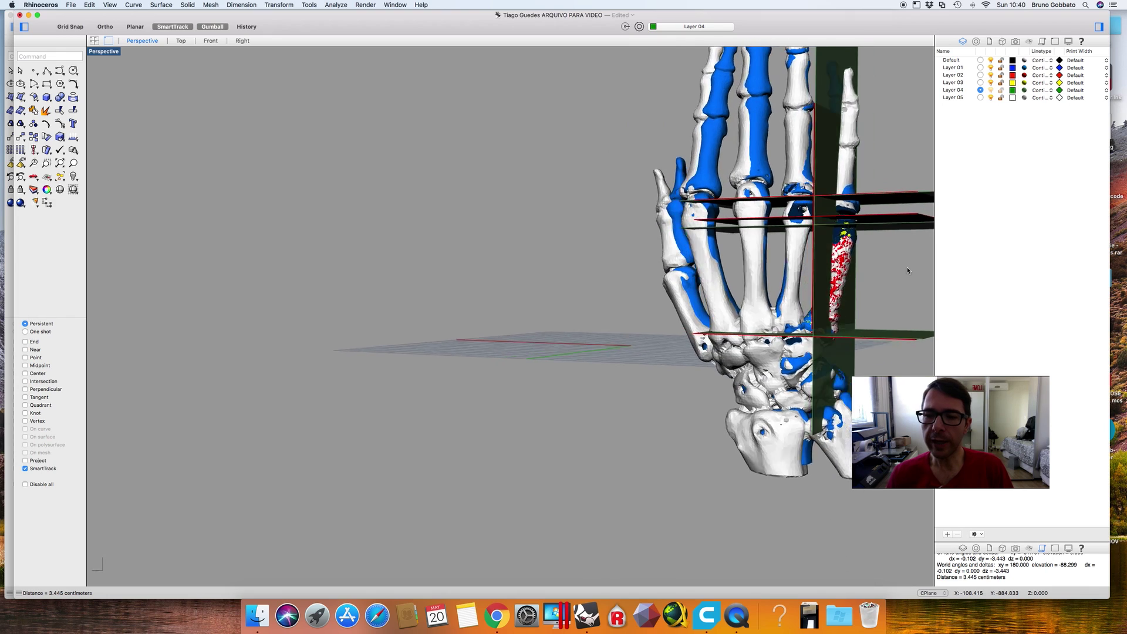
right_drag(906, 271, 716, 262)
scroll(716, 263, left, 6)
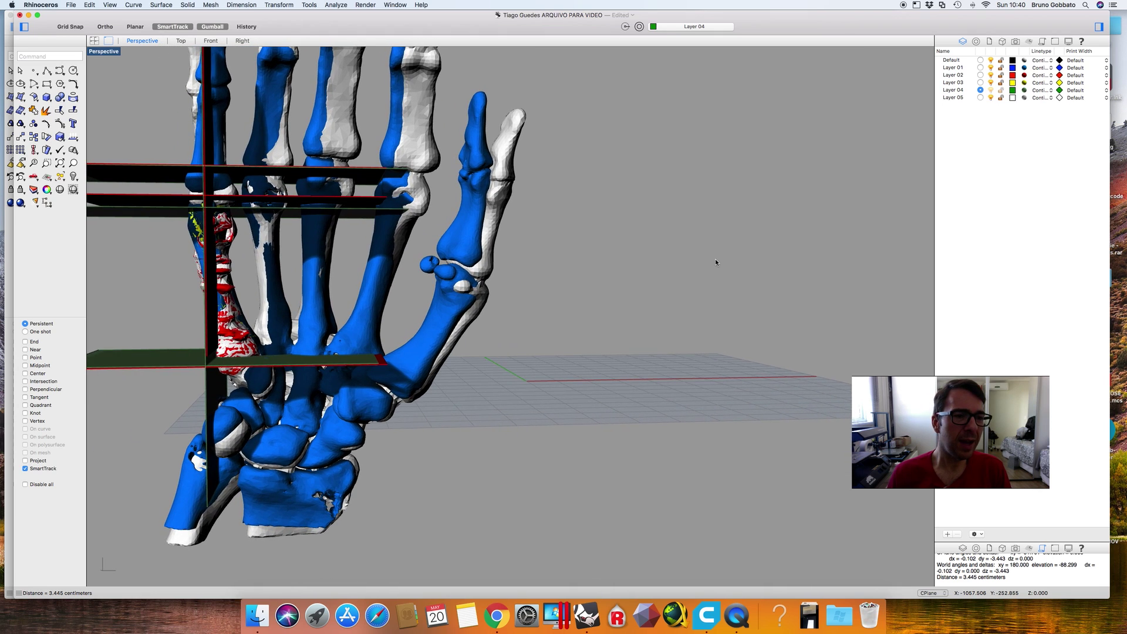
scroll(716, 262, left, 2)
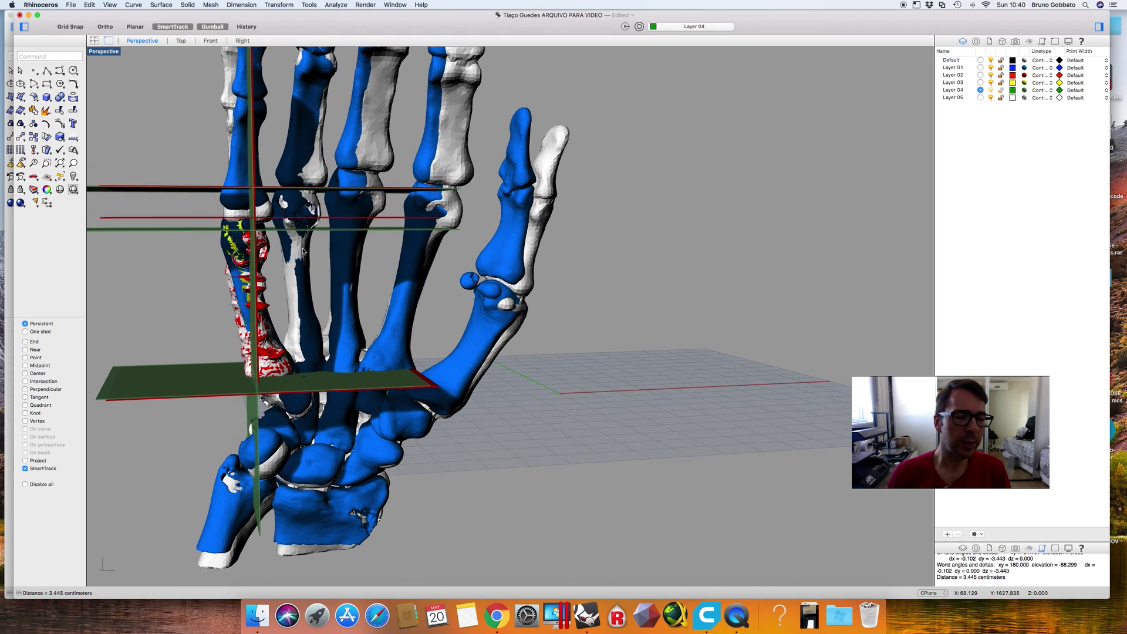
scroll(225, 204, left, 2)
scroll(225, 204, down, 3)
scroll(203, 226, up, 4)
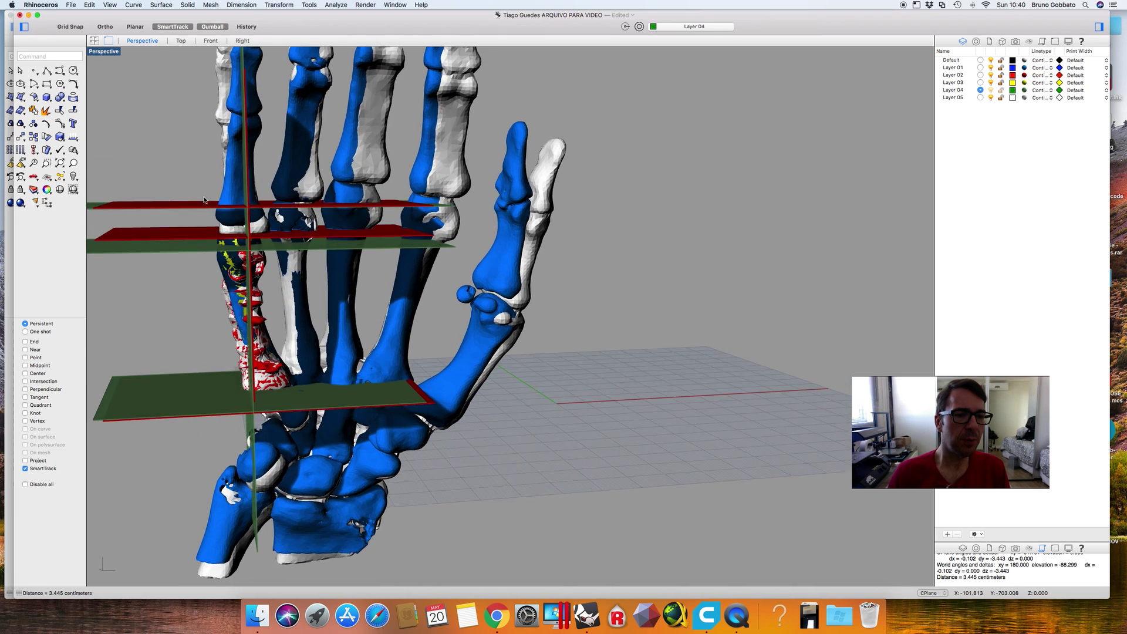
Inspect the little-finger metacarpal's head up close in Perspective view, highlighting the white hand mesh and clearing the selection
scroll(204, 226, up, 10)
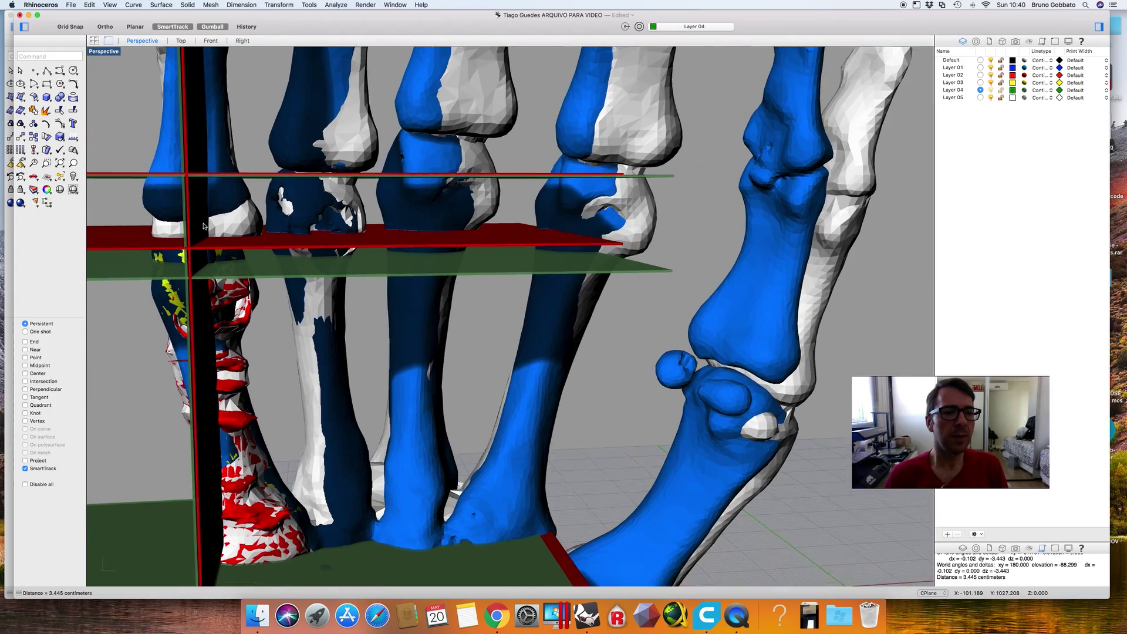
scroll(204, 226, down, 3)
click(251, 235)
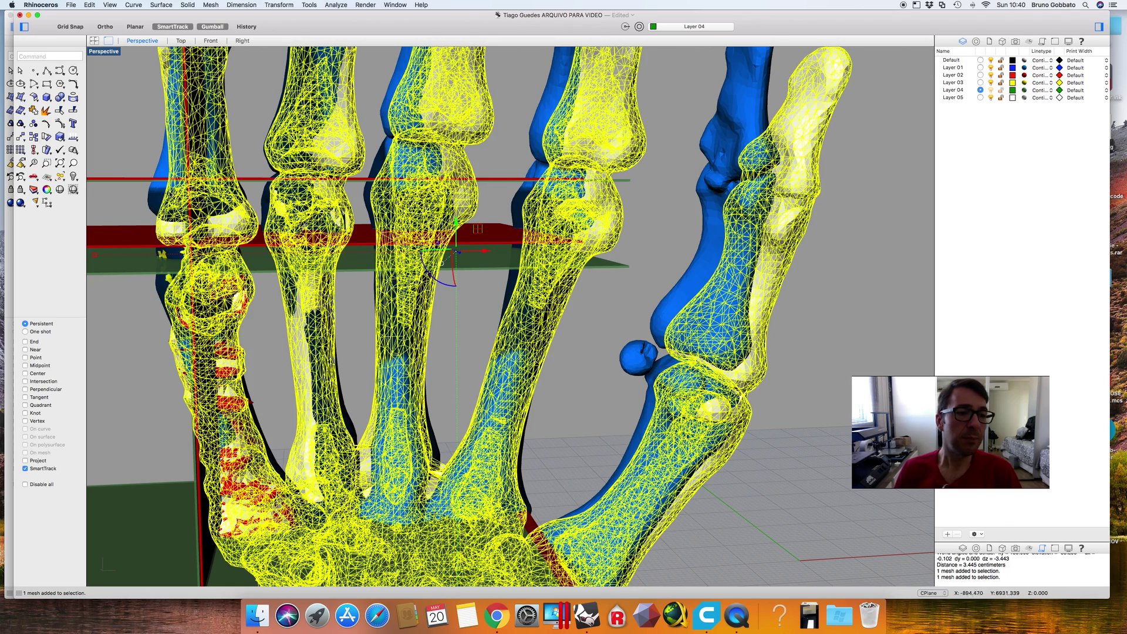
click(247, 228)
click(247, 228)
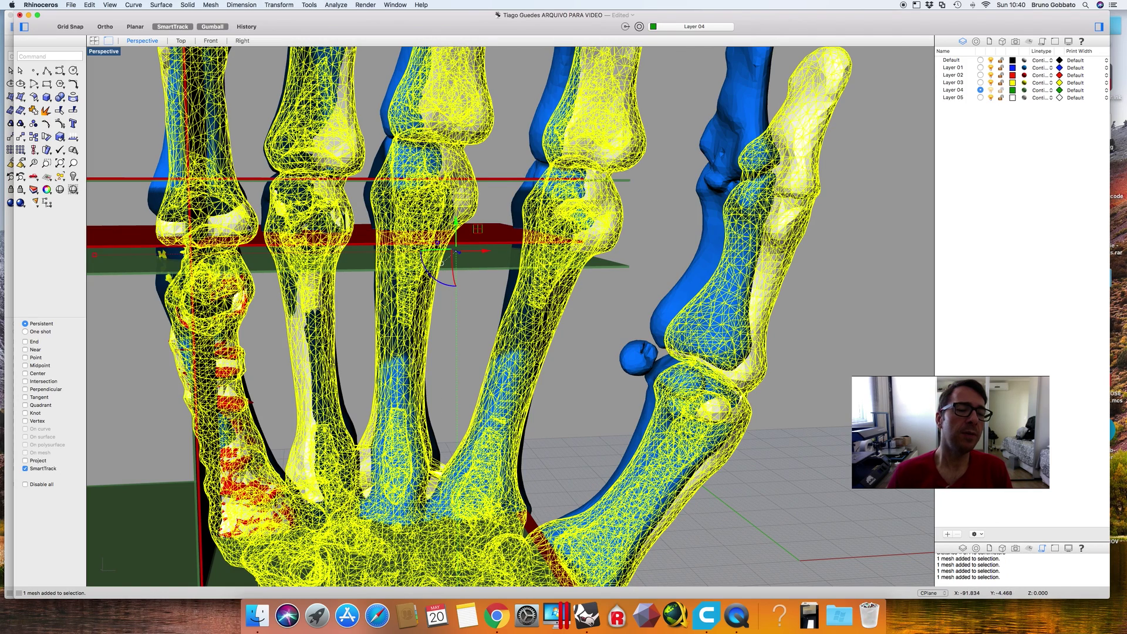
click(144, 198)
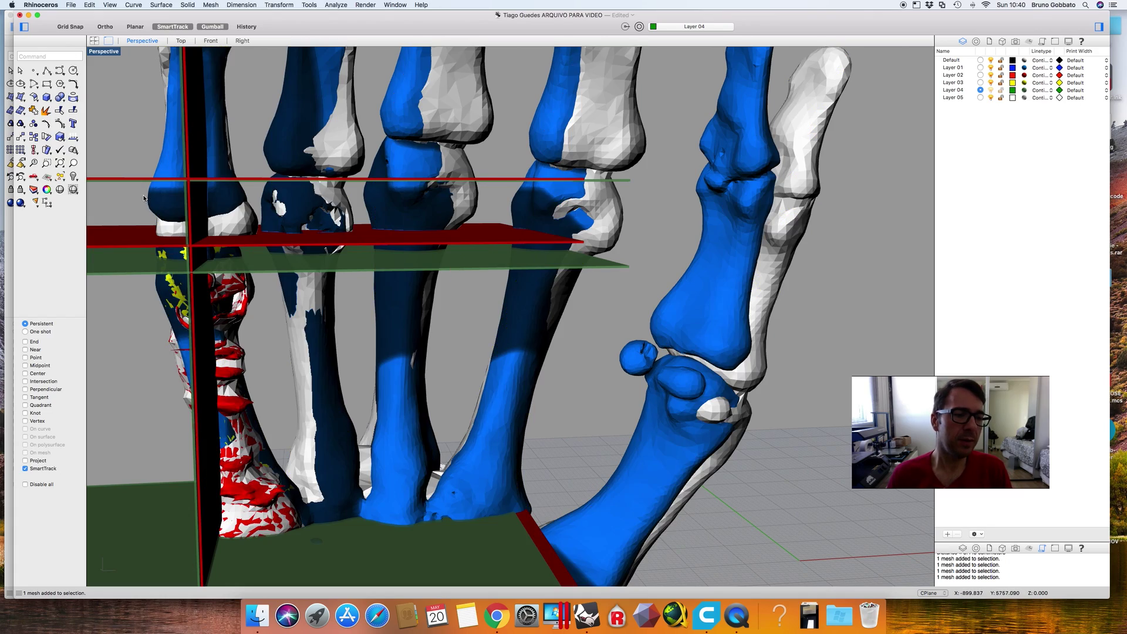
Highlight the blue hand mesh and examine its little-finger metacarpal against the red and green planes
click(204, 200)
click(246, 222)
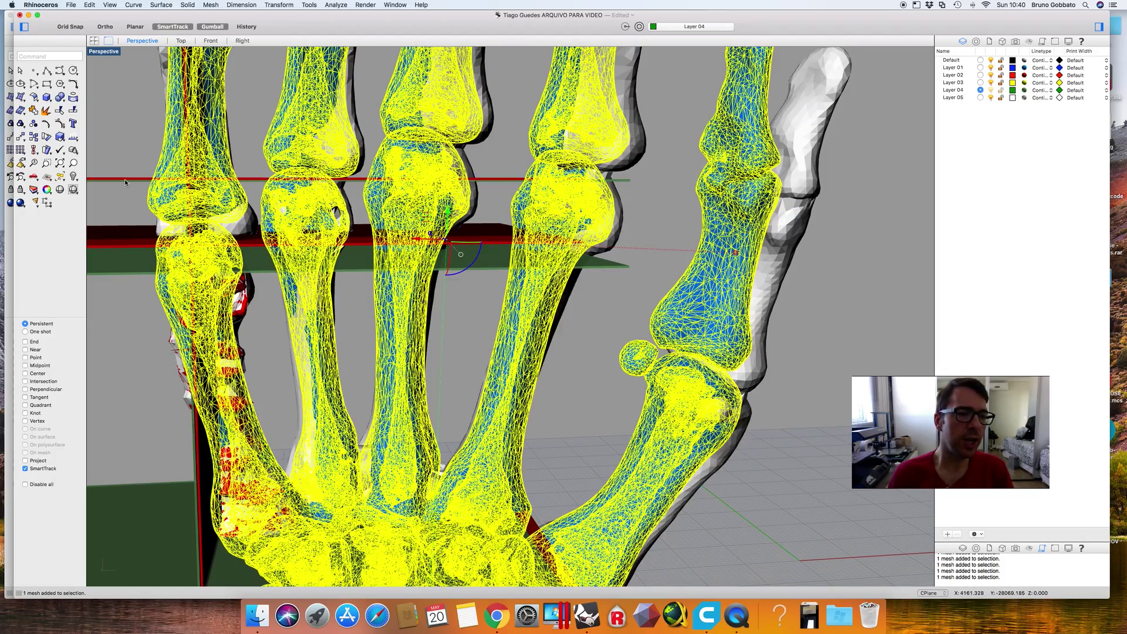
scroll(124, 179, up, 5)
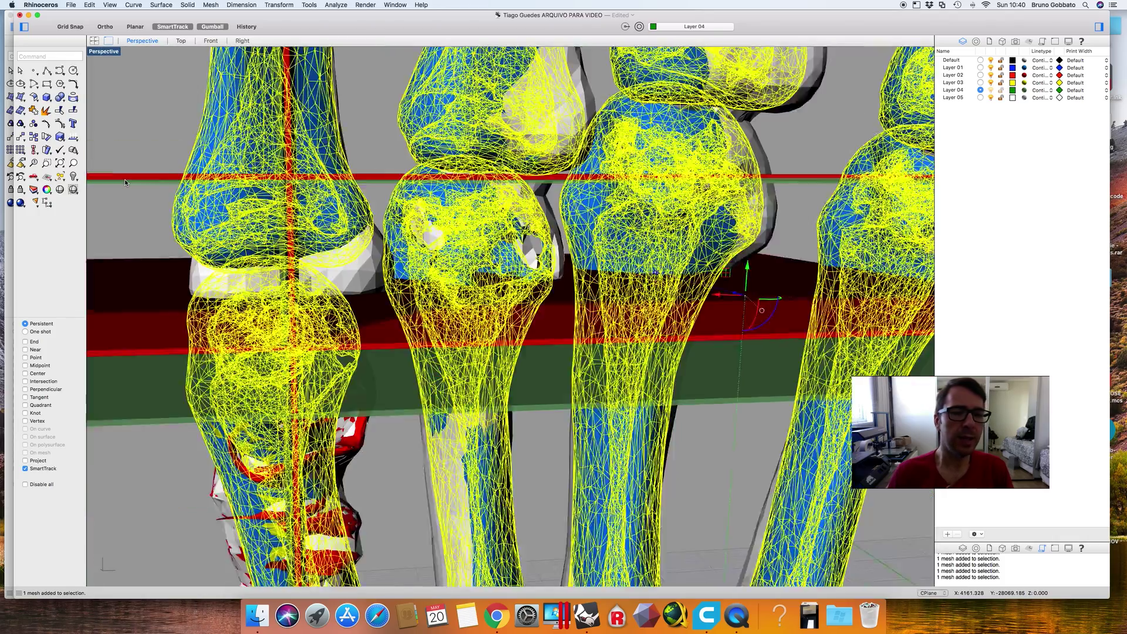
scroll(263, 252, down, 8)
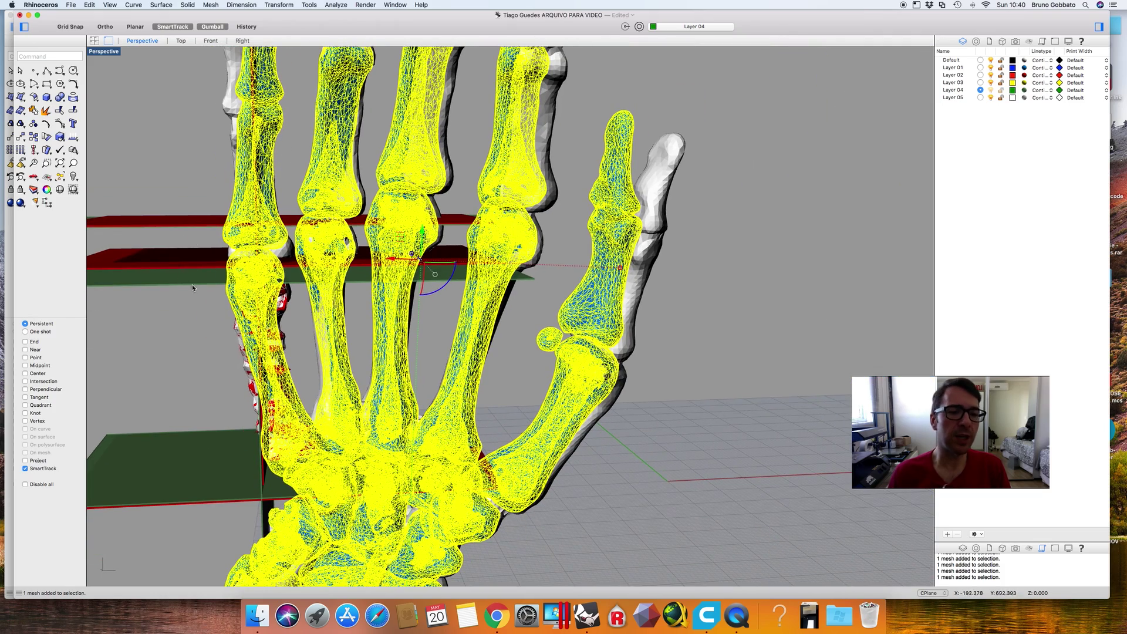
Restore the four-view layout, deselect the blue hand mesh, and show more of the hand in Front view
double_click(103, 51)
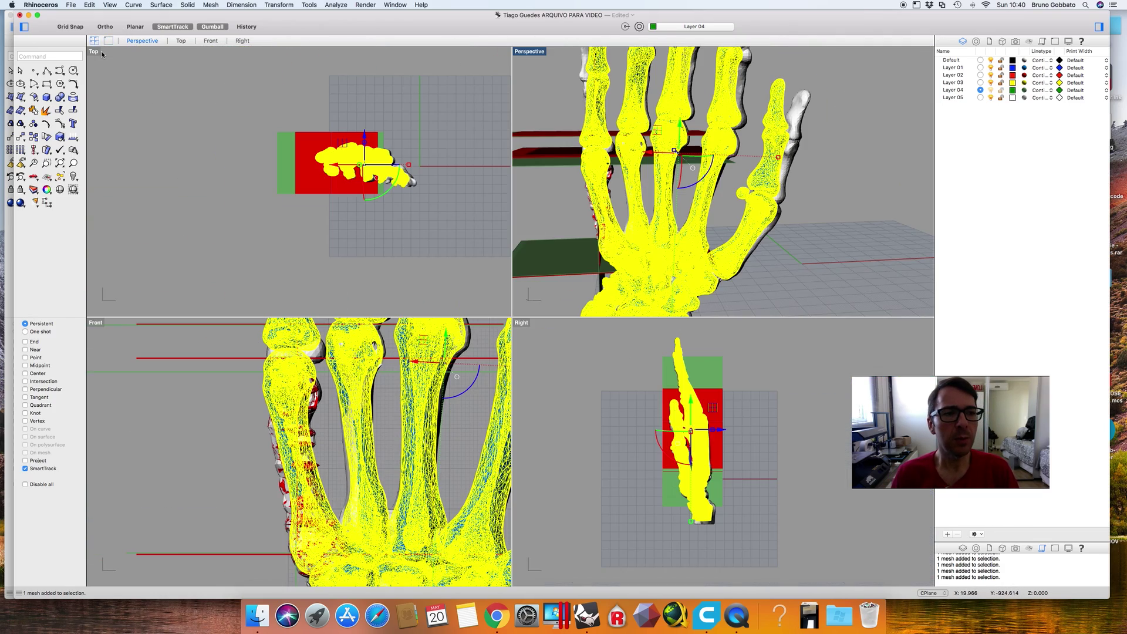
click(390, 299)
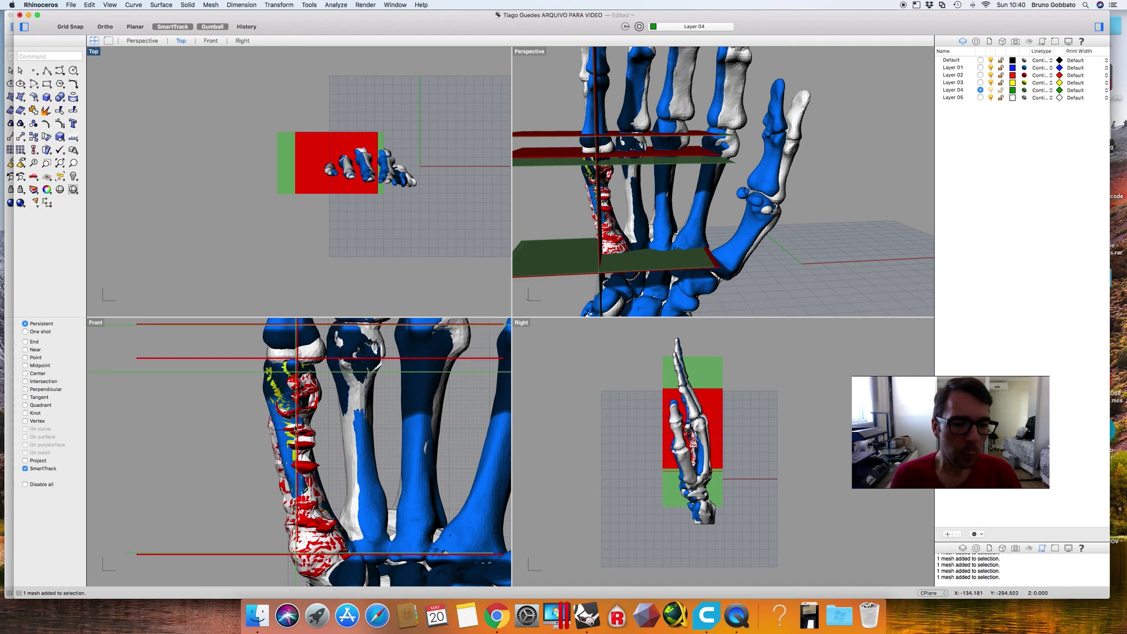
click(316, 476)
click(210, 453)
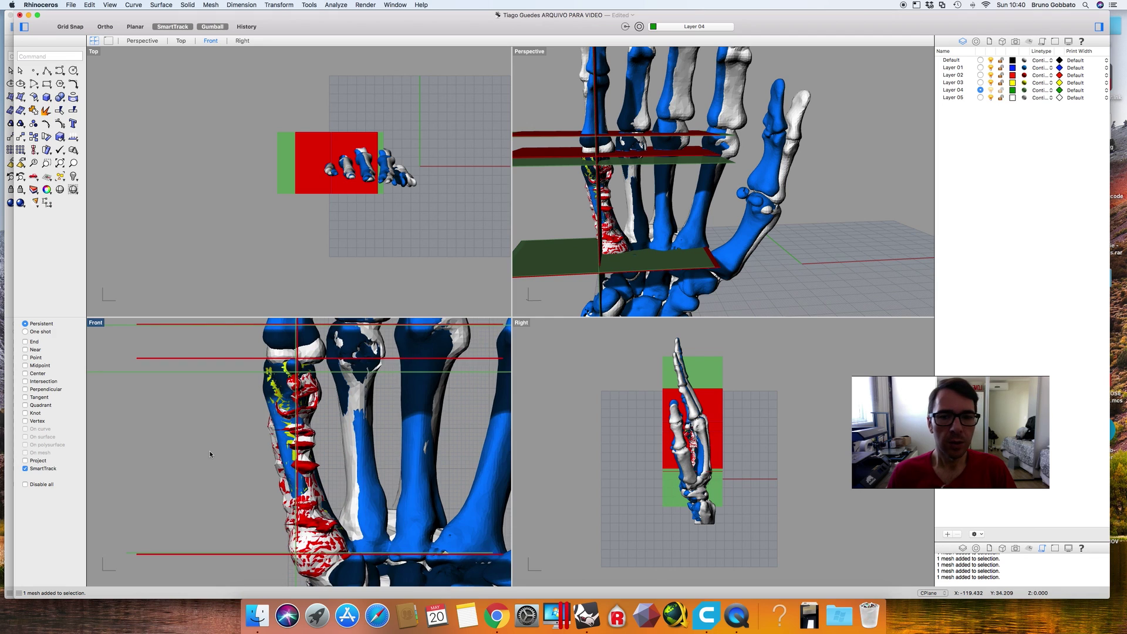
scroll(210, 453, down, 5)
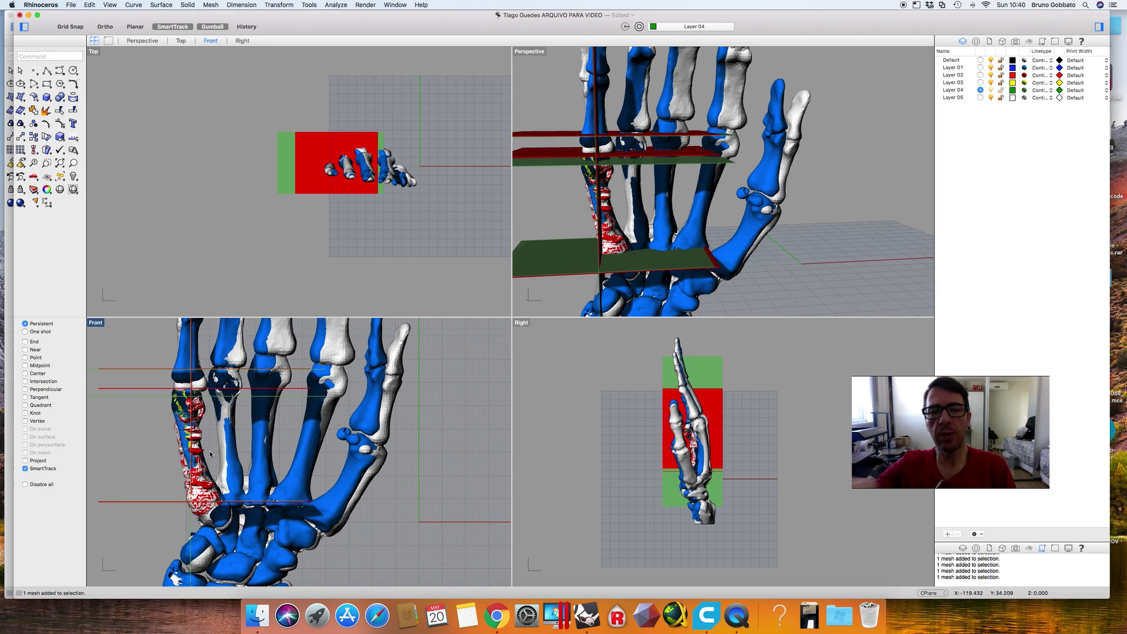
Undo the last two deletions to bring back the separate metacarpal models and their green planes, leaving nothing selected
key(super+z)
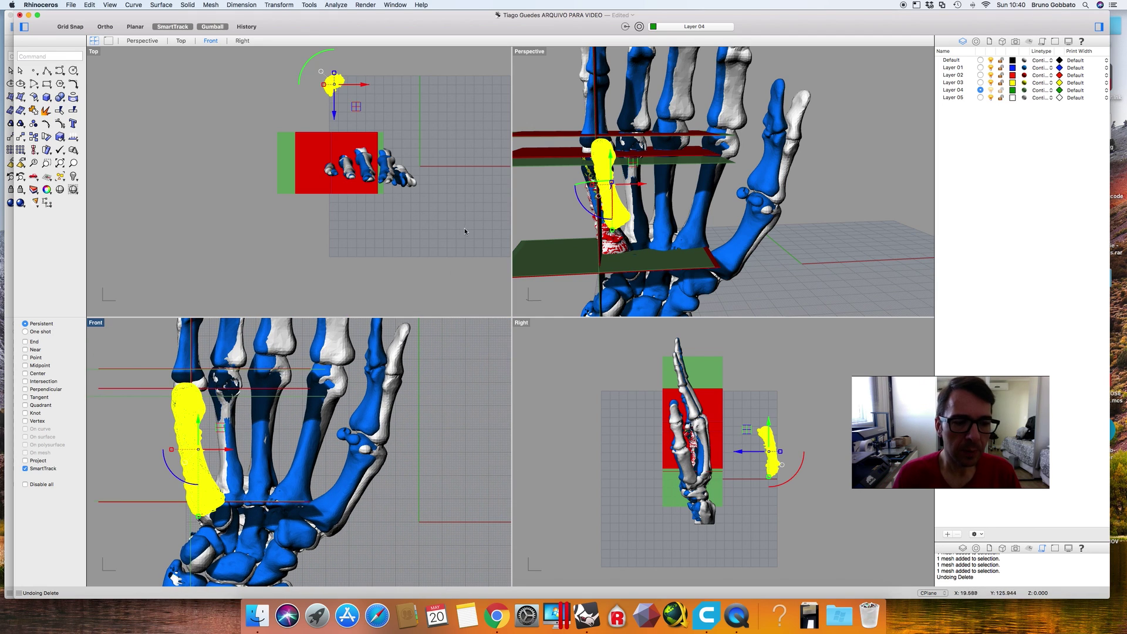
click(367, 233)
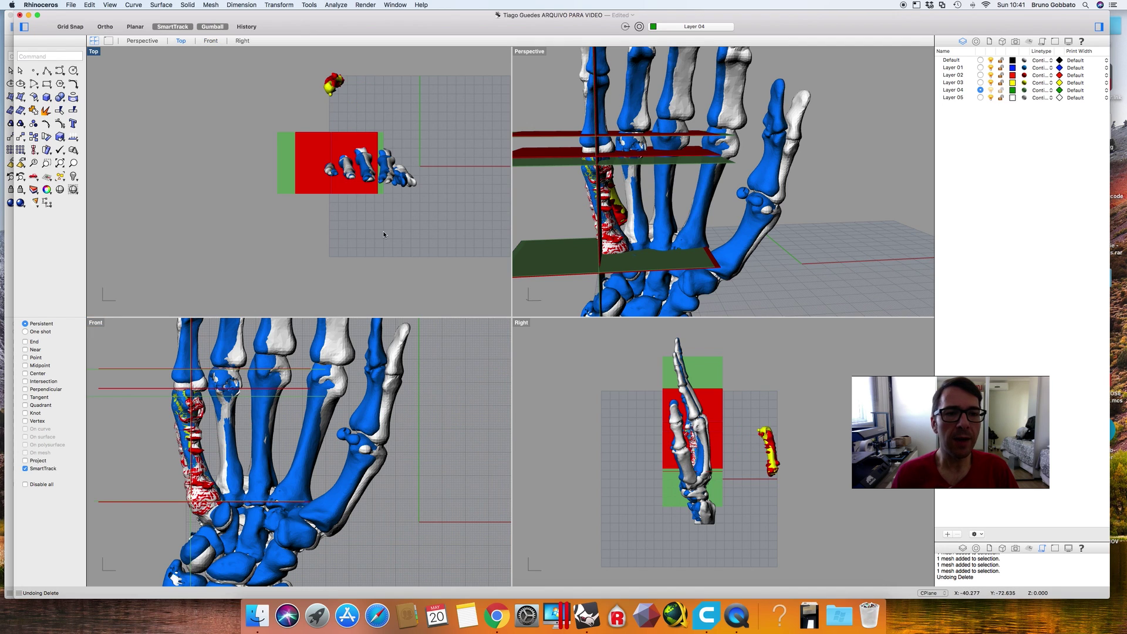
key(super+z)
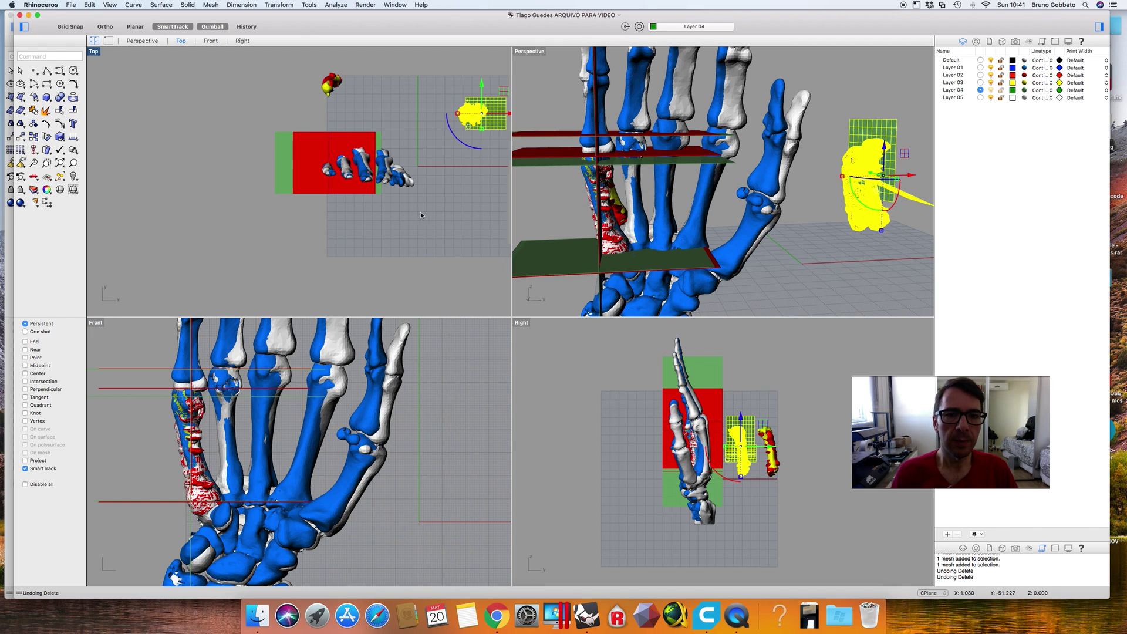
scroll(420, 211, right, 5)
click(442, 175)
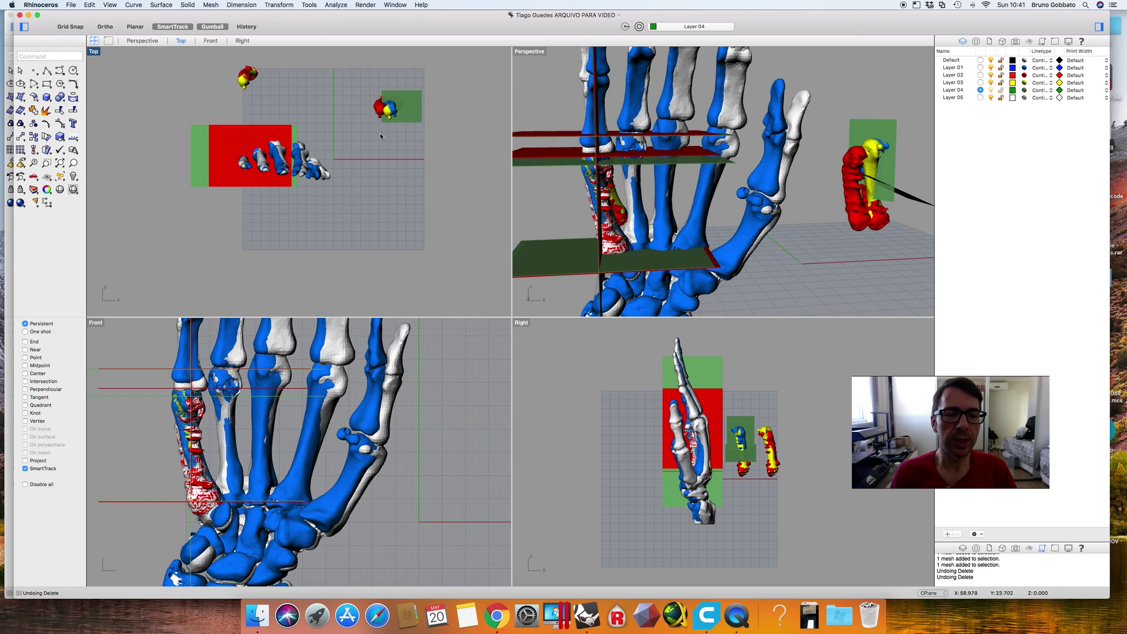
Frame the overlaid red and yellow metacarpals in Right view, highlight the yellow mesh and clear the selection
scroll(327, 110, left, 5)
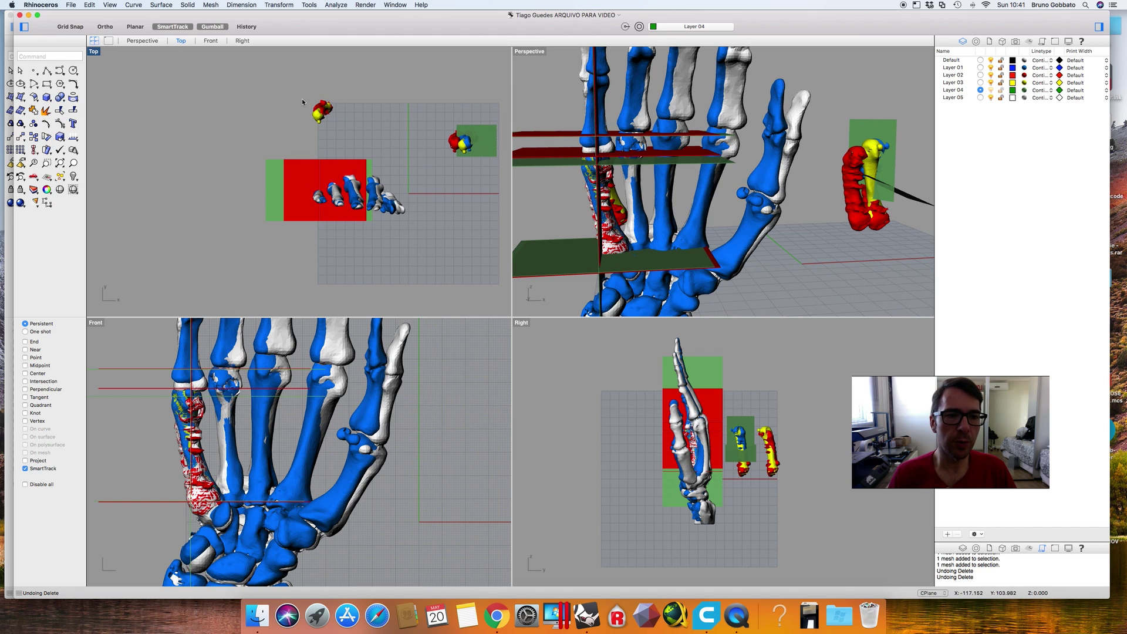
scroll(302, 100, up, 10)
scroll(199, 439, down, 10)
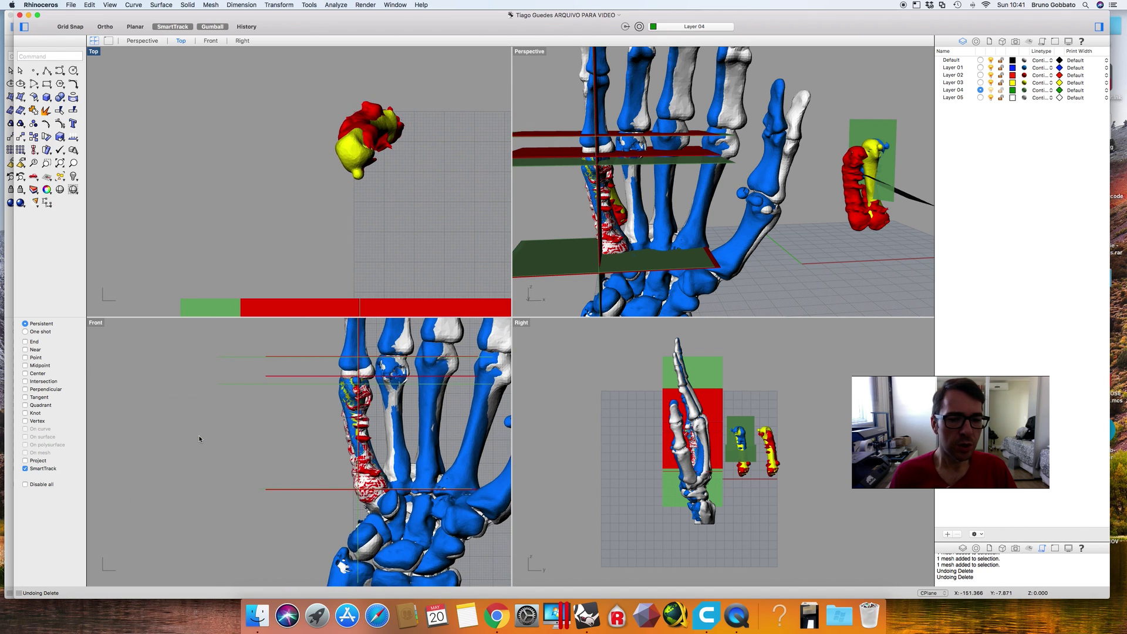
scroll(199, 439, right, 5)
scroll(199, 439, down, 2)
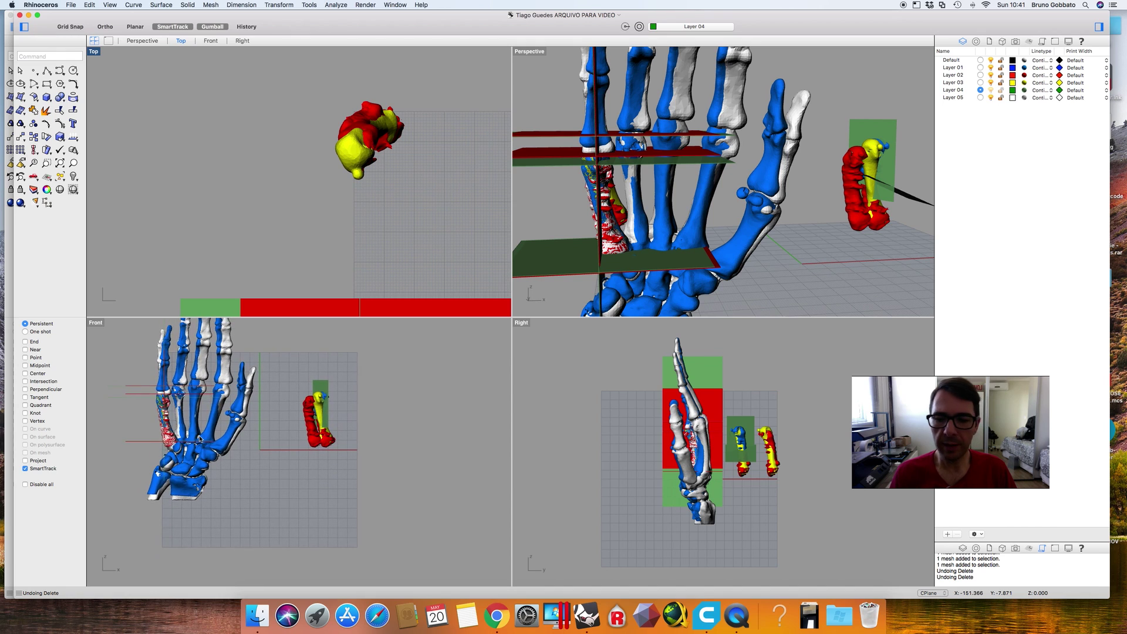
scroll(776, 454, up, 10)
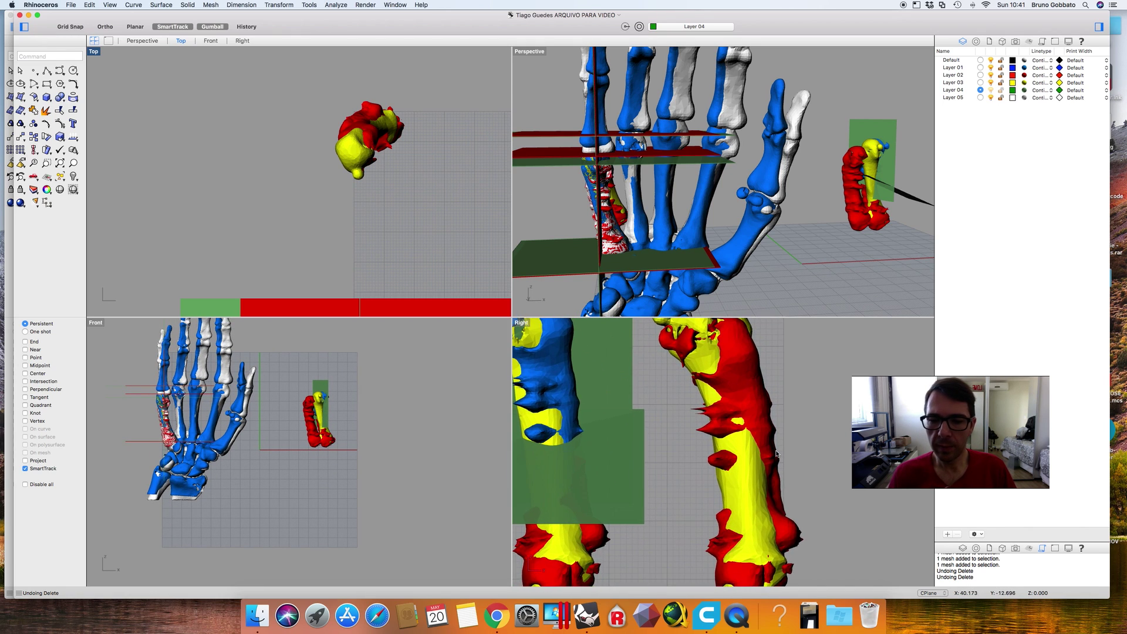
click(710, 370)
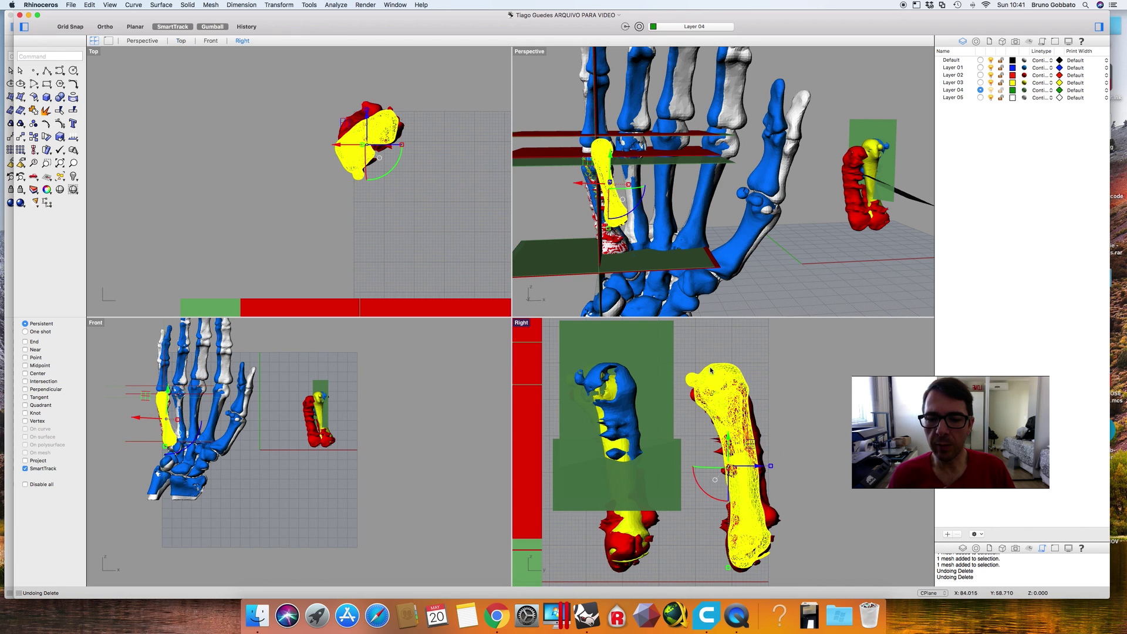
click(766, 368)
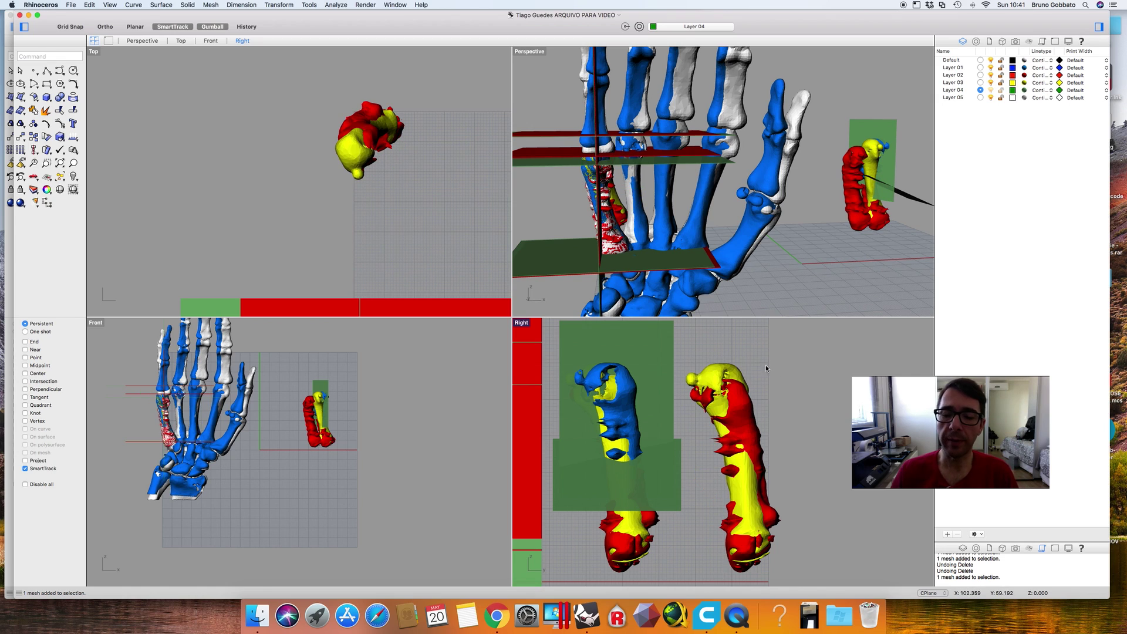
Compare the overlaid metacarpals in Right view by highlighting the yellow and red meshes in turn, ending with nothing selected
click(725, 368)
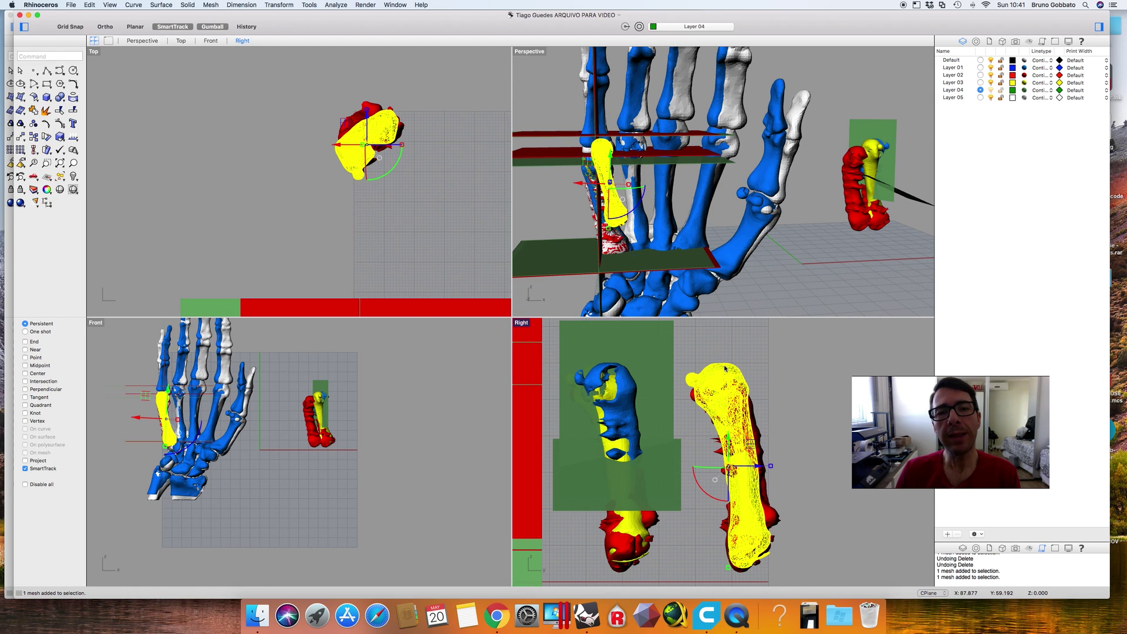
click(780, 372)
click(754, 422)
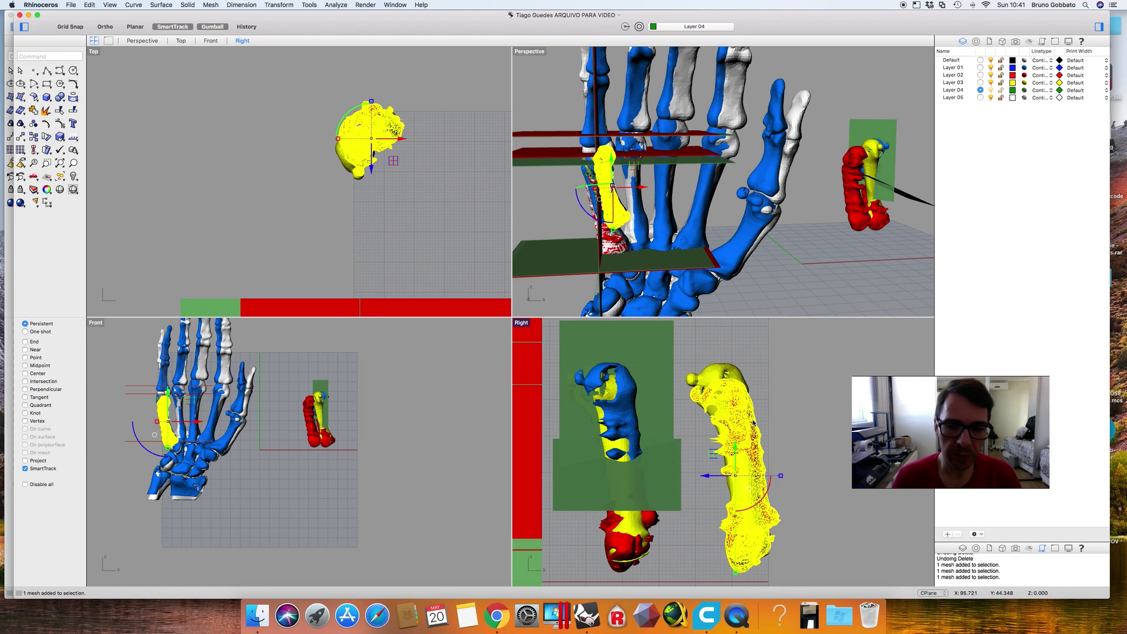
click(708, 376)
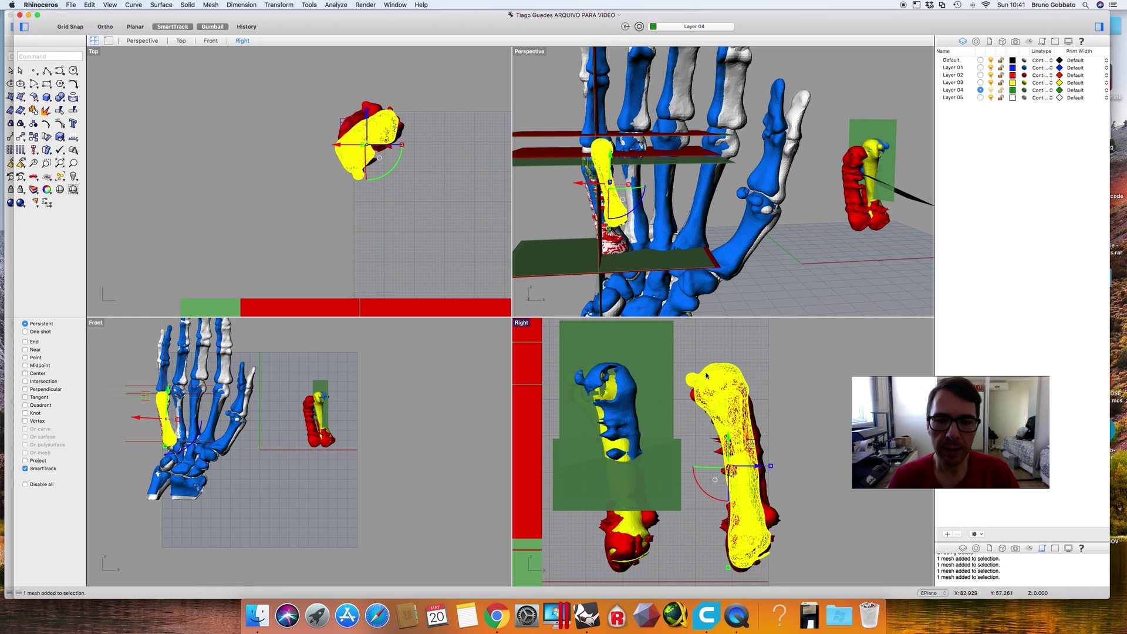
click(792, 364)
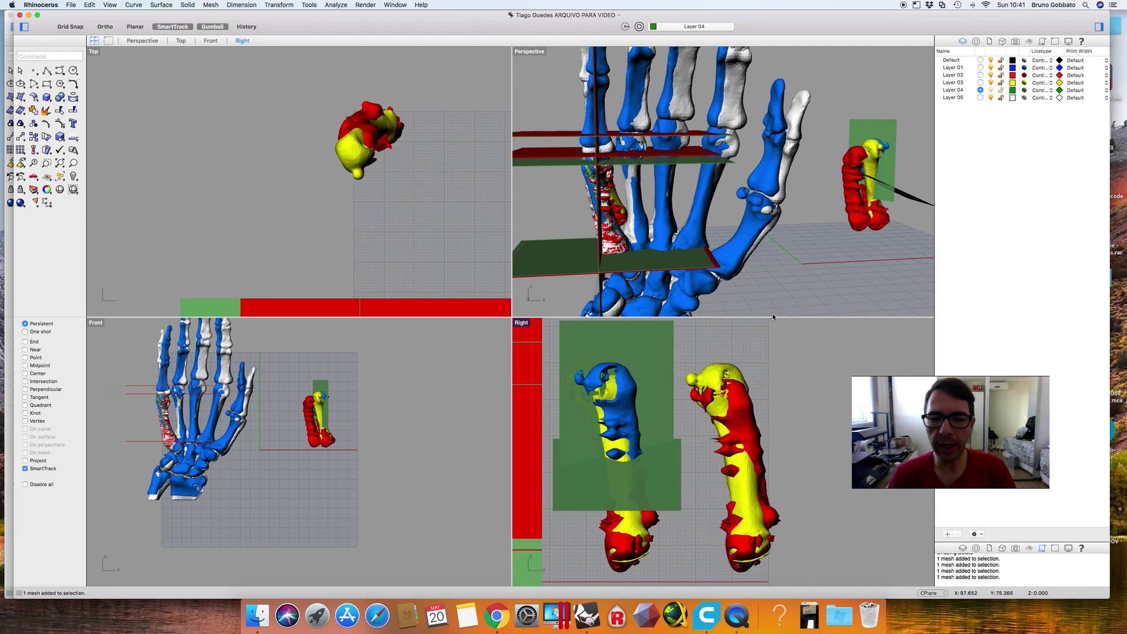
Maximize the Perspective view and orbit to examine the overlaid red and yellow metacarpals end-on
click(535, 52)
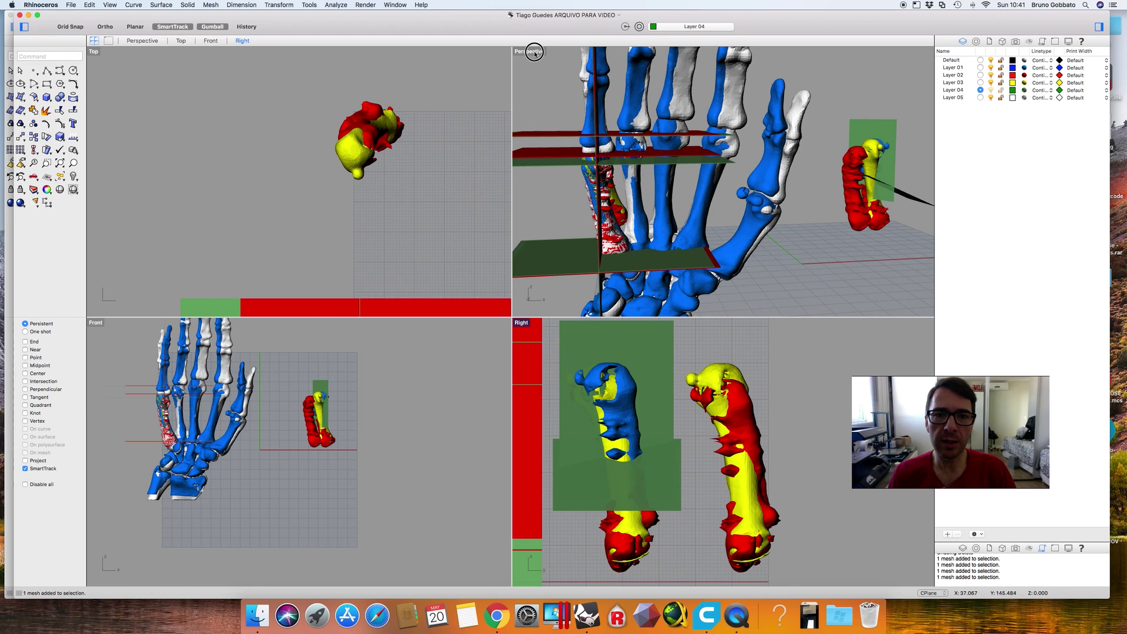
double_click(534, 53)
click(706, 335)
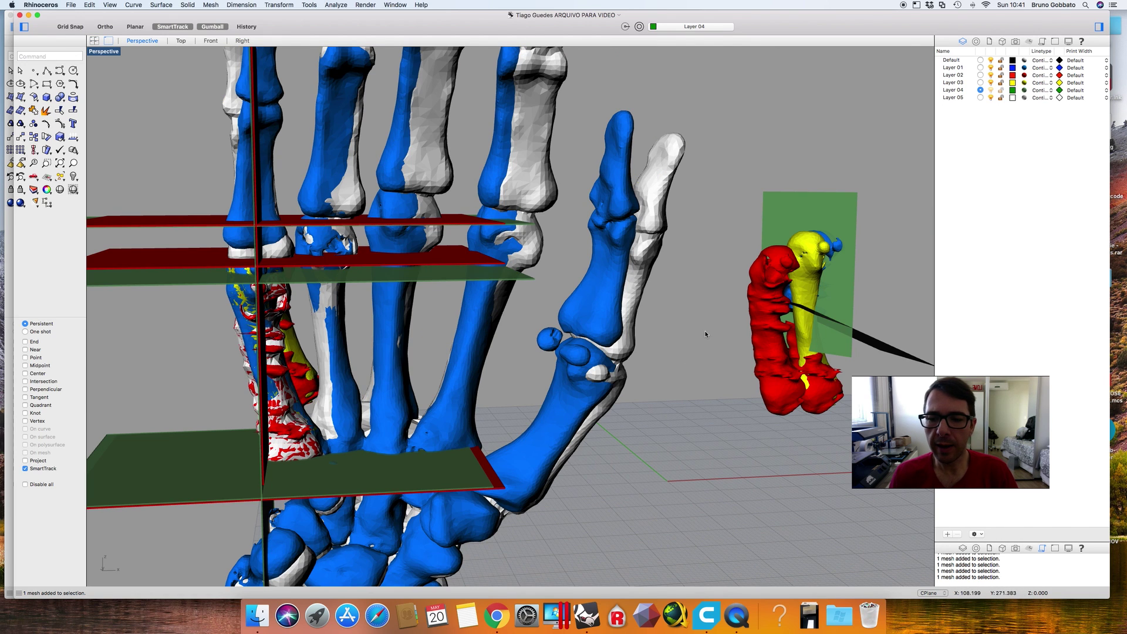
scroll(705, 335, down, 6)
right_drag(707, 332, 533, 393)
scroll(535, 334, down, 10)
scroll(534, 393, up, 10)
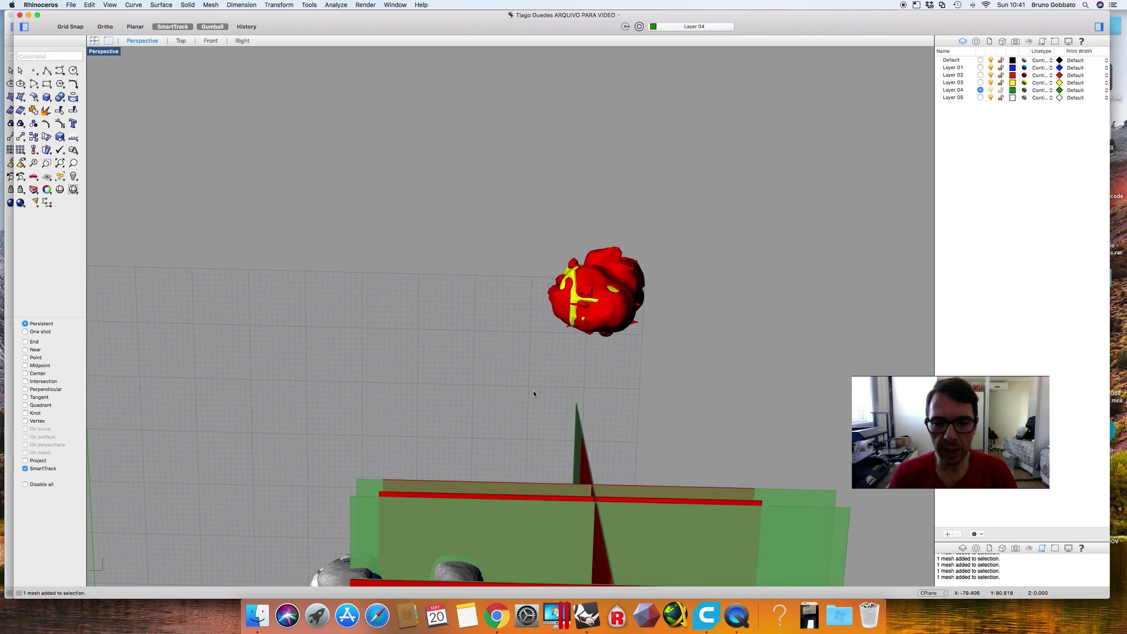
right_drag(544, 350, 571, 331)
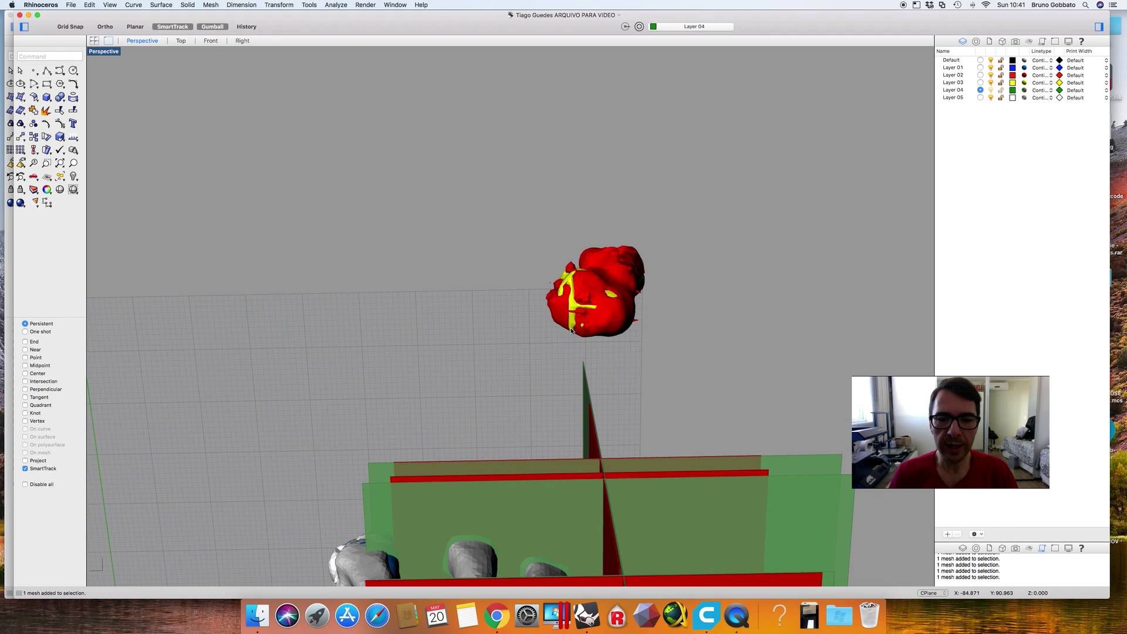
Move the red metacarpal mesh sideways off the yellow one so both sit side by side
click(571, 331)
click(640, 316)
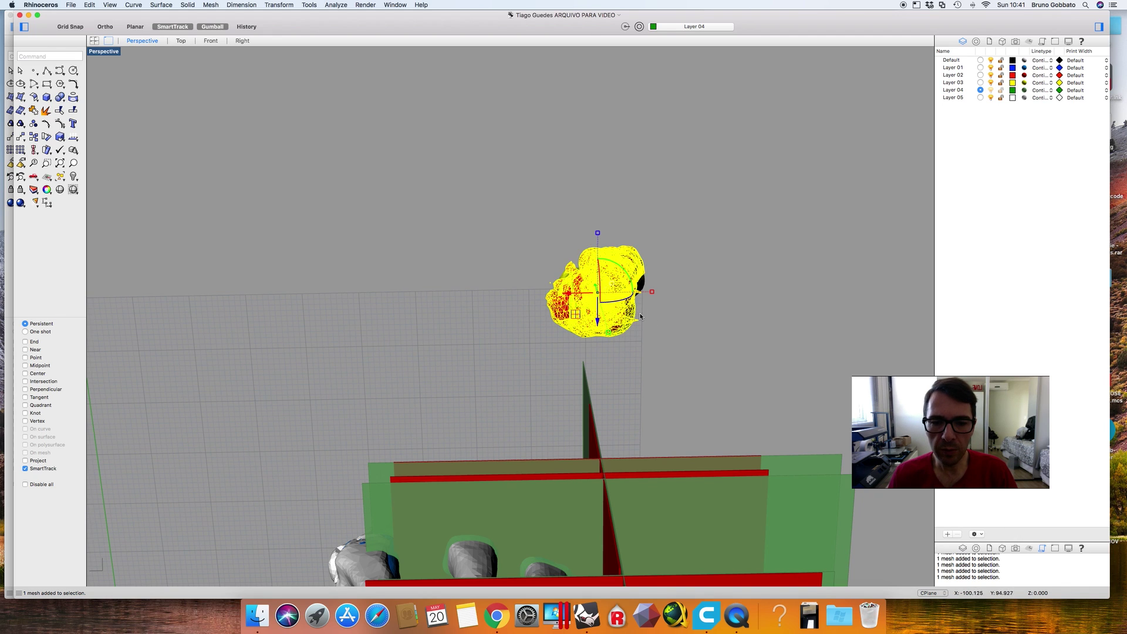
drag(577, 291, 475, 286)
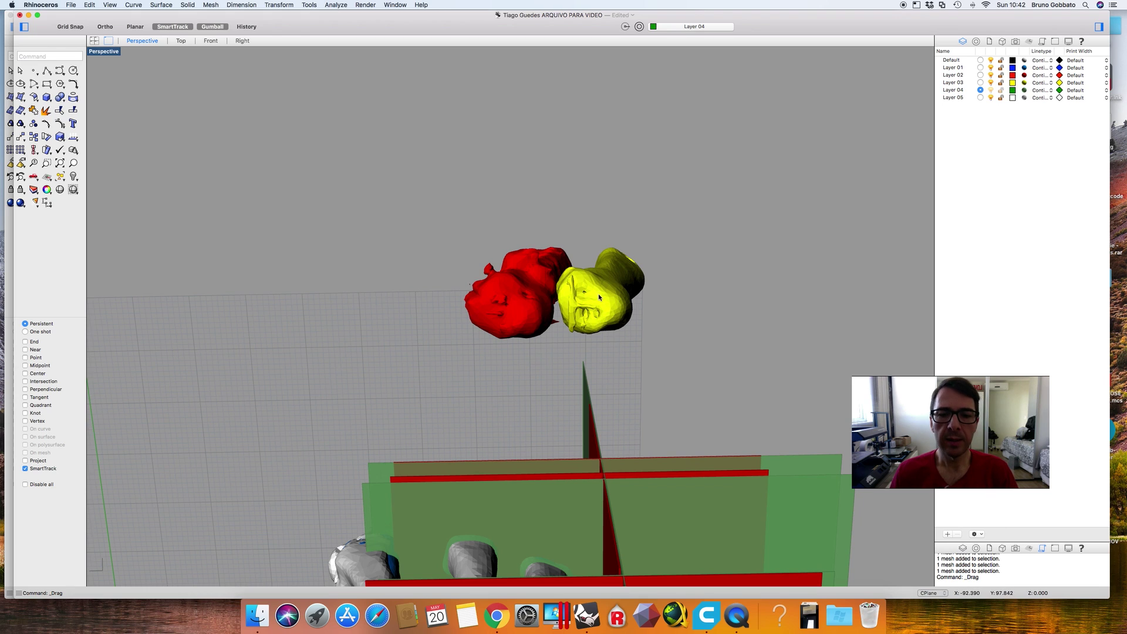
Compare the end faces of the separated metacarpals, highlighting the red mesh and the yellow mesh before clearing the selection
right_drag(599, 297, 587, 315)
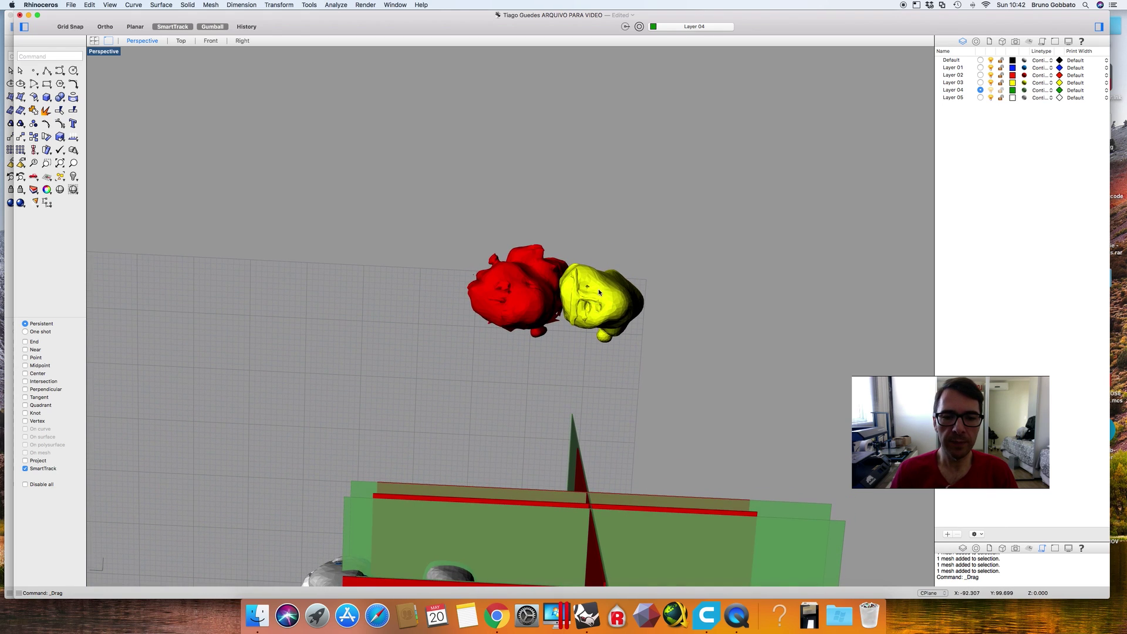
click(524, 297)
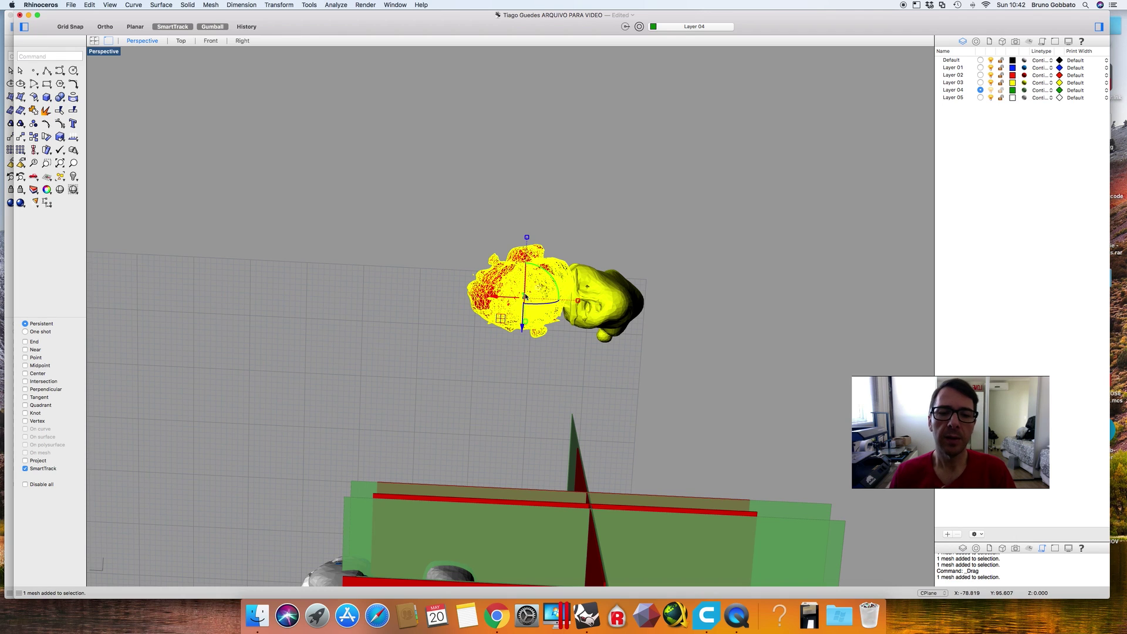
click(623, 302)
click(710, 320)
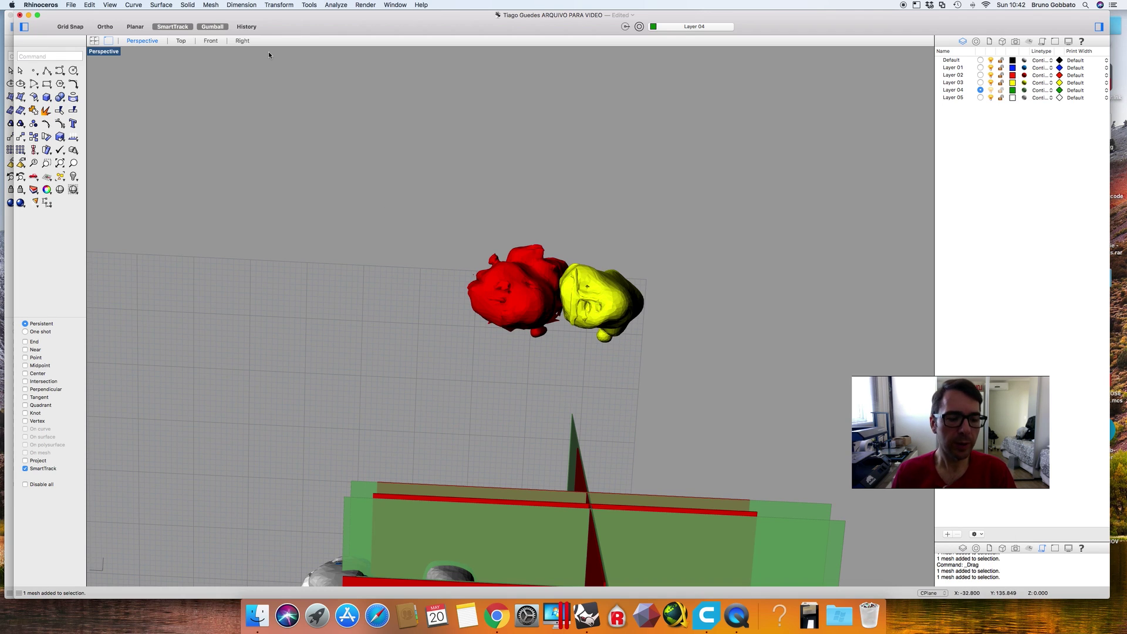
Undo the red mesh's move, restore the four-view layout and clear the selection
key(super+z)
click(103, 52)
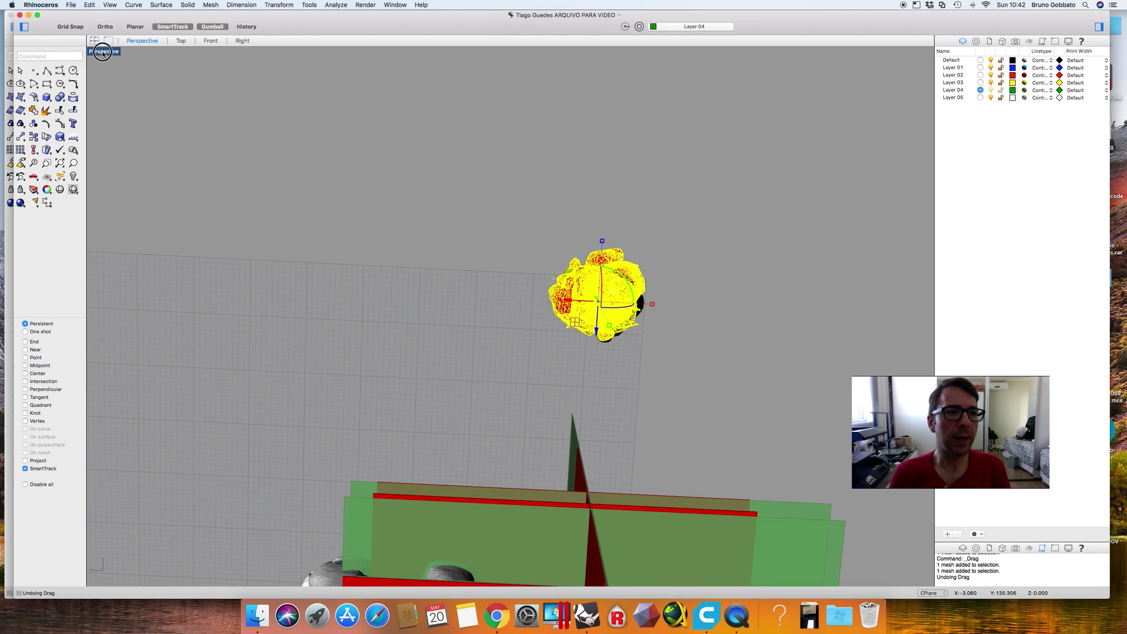
click(103, 52)
click(294, 335)
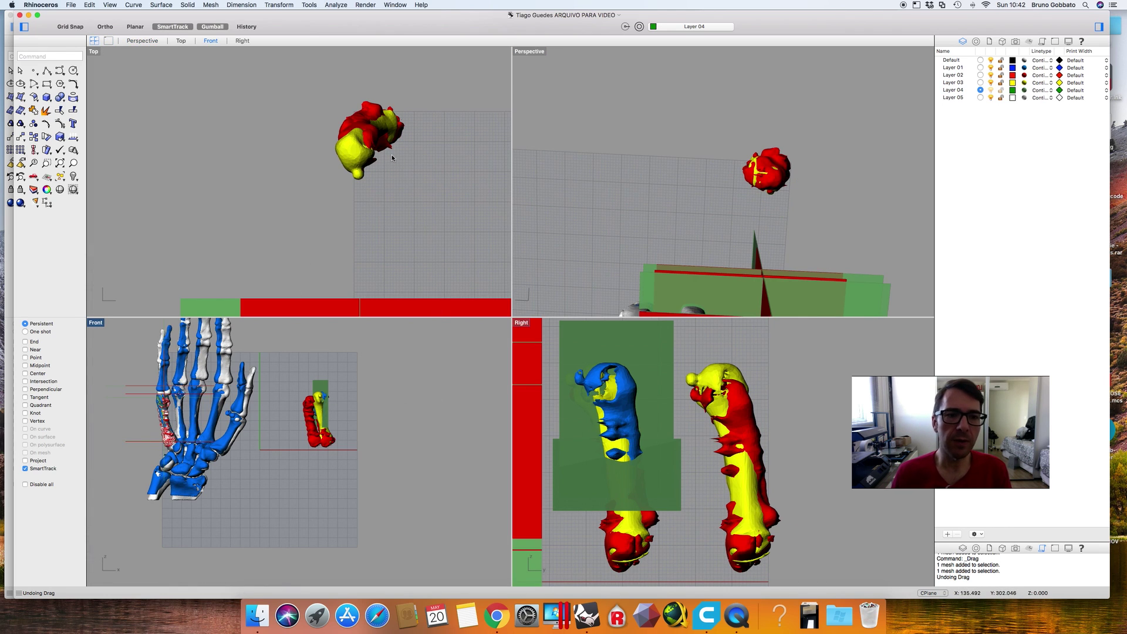
Examine the separate red, yellow and blue metacarpal models in Top view, highlighting the red one and clearing the selection
scroll(392, 157, right, 7)
scroll(392, 157, down, 6)
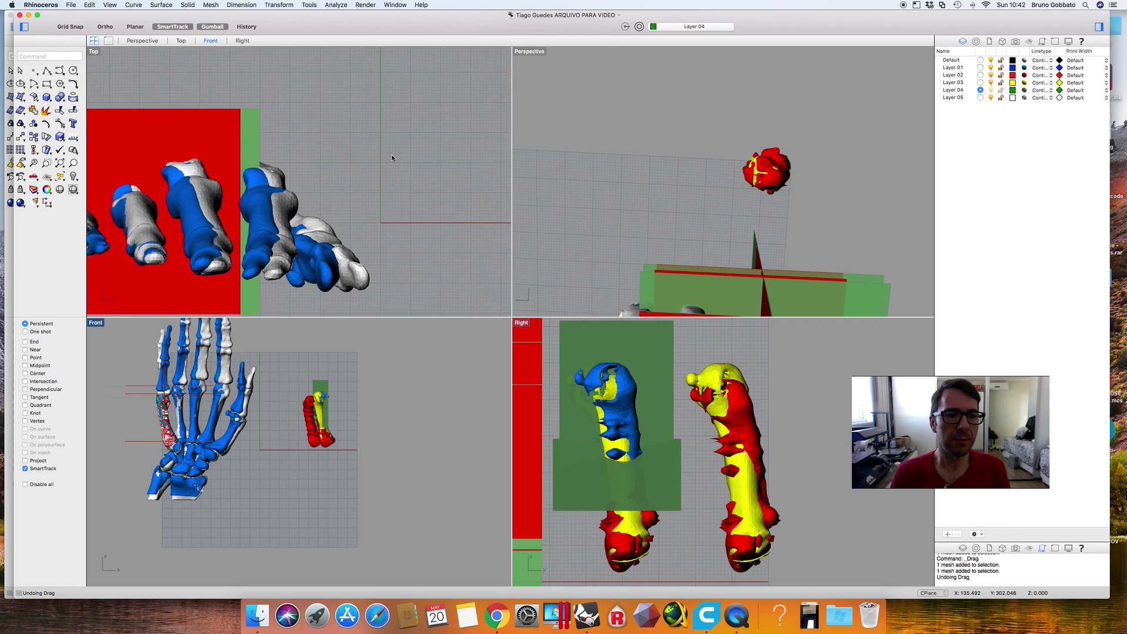
scroll(392, 155, down, 8)
scroll(392, 155, right, 5)
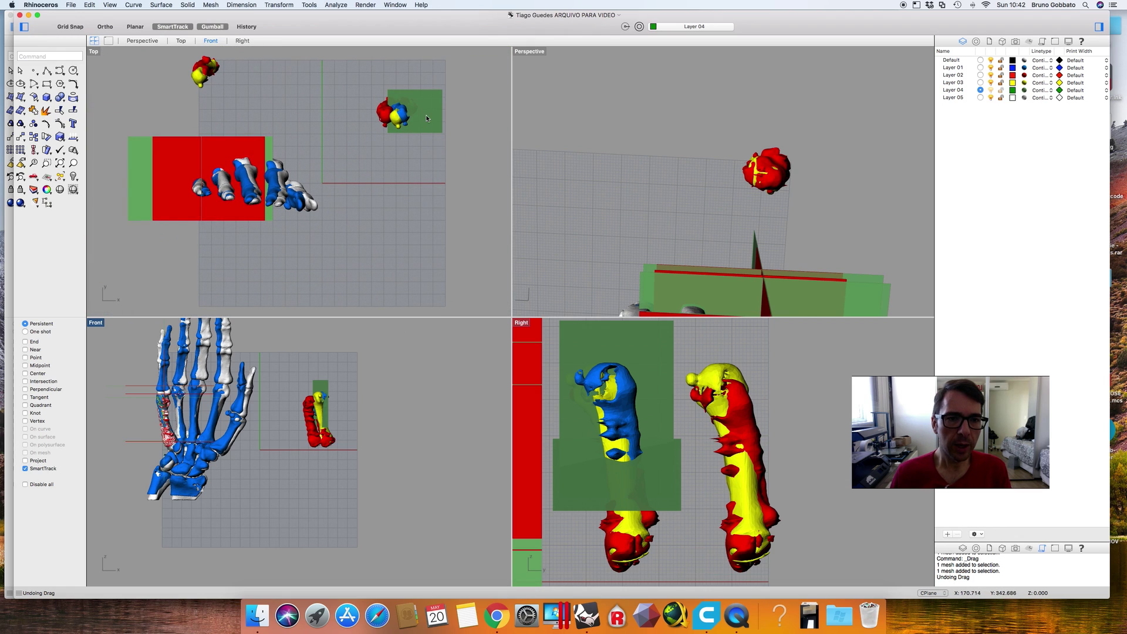
scroll(427, 118, up, 10)
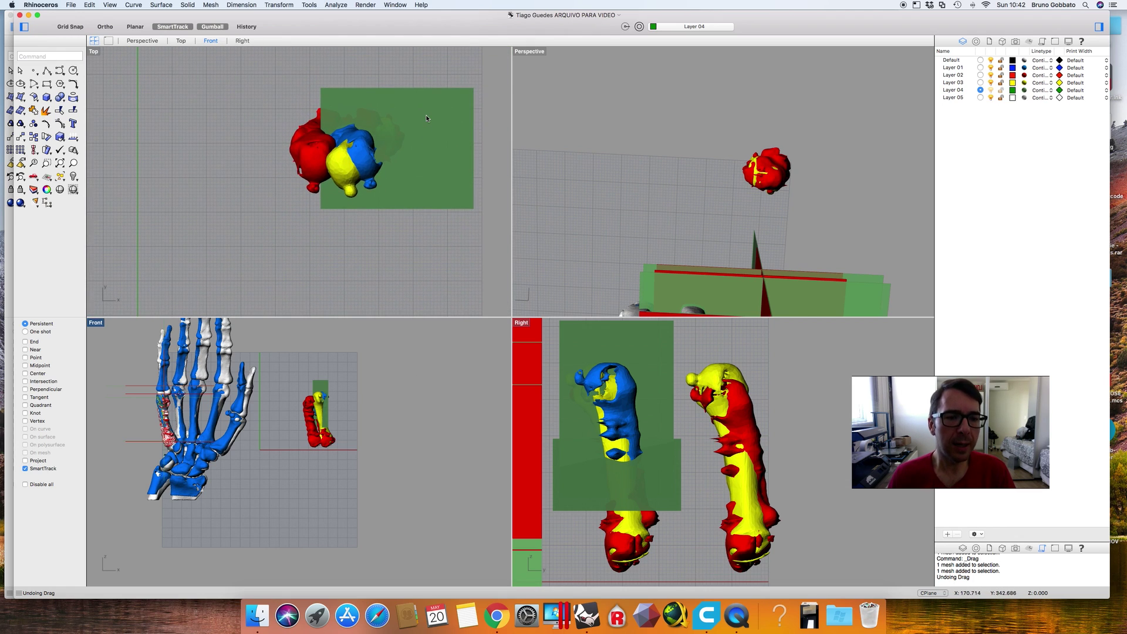
scroll(298, 150, up, 5)
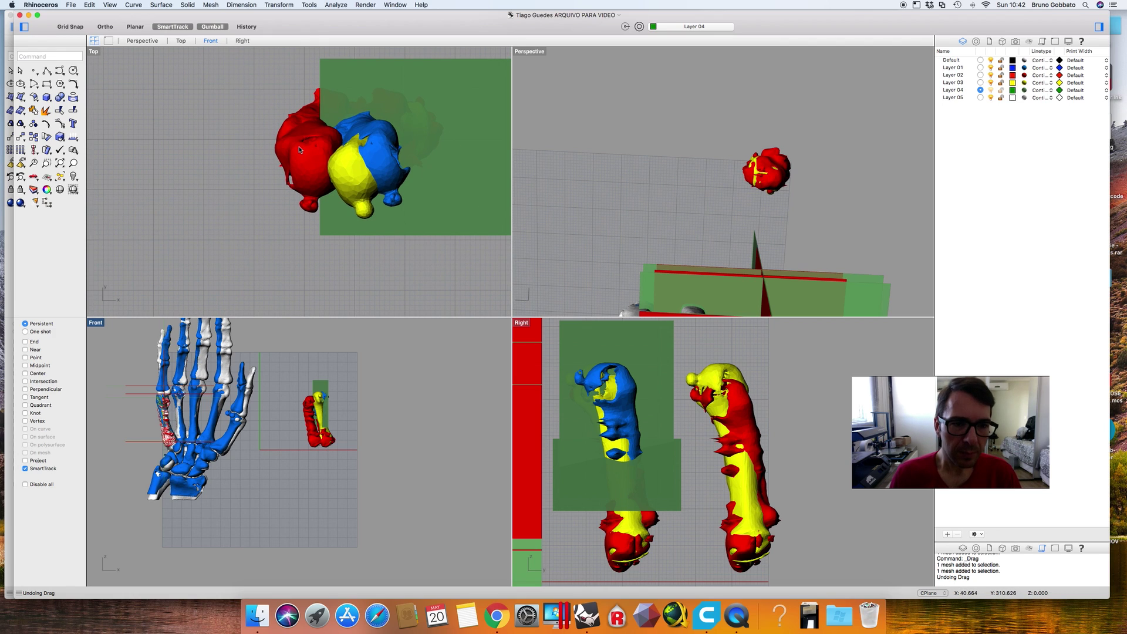
click(300, 151)
key(Escape)
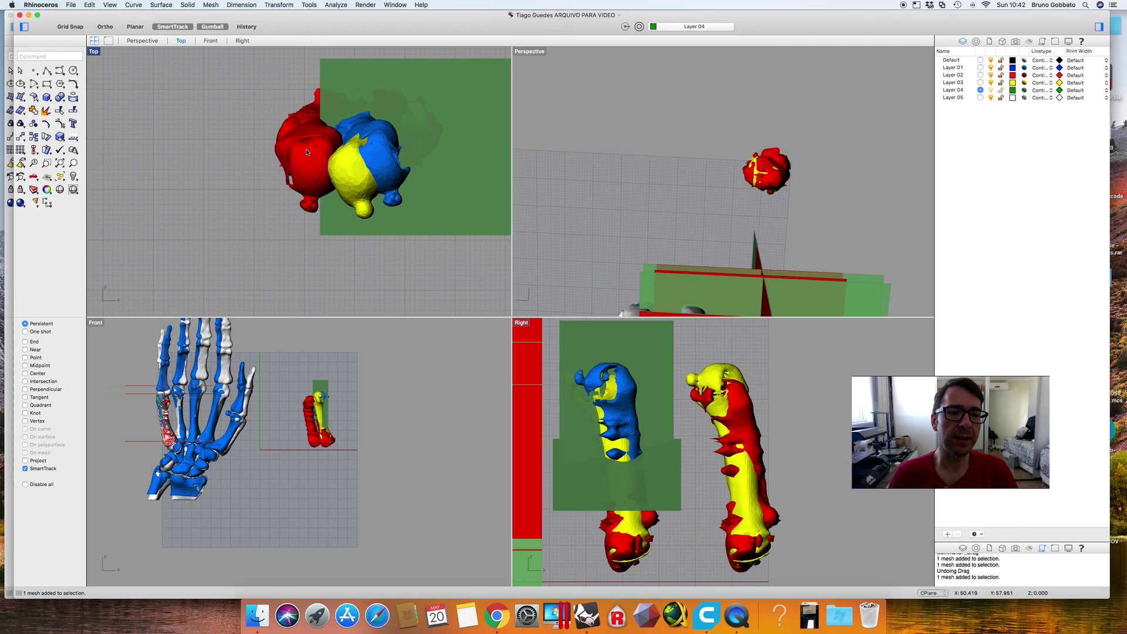
scroll(305, 149, up, 2)
click(311, 132)
key(Escape)
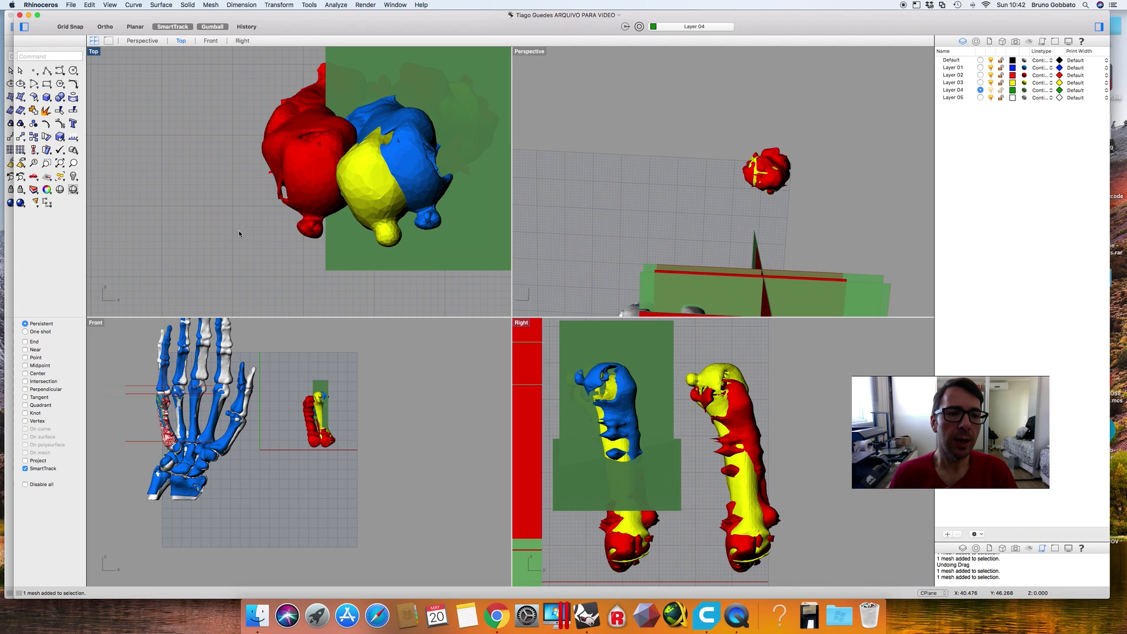
Highlight the yellow metacarpal, and separately the blue segment with its green plane, in Top view, leaving nothing selected
click(361, 188)
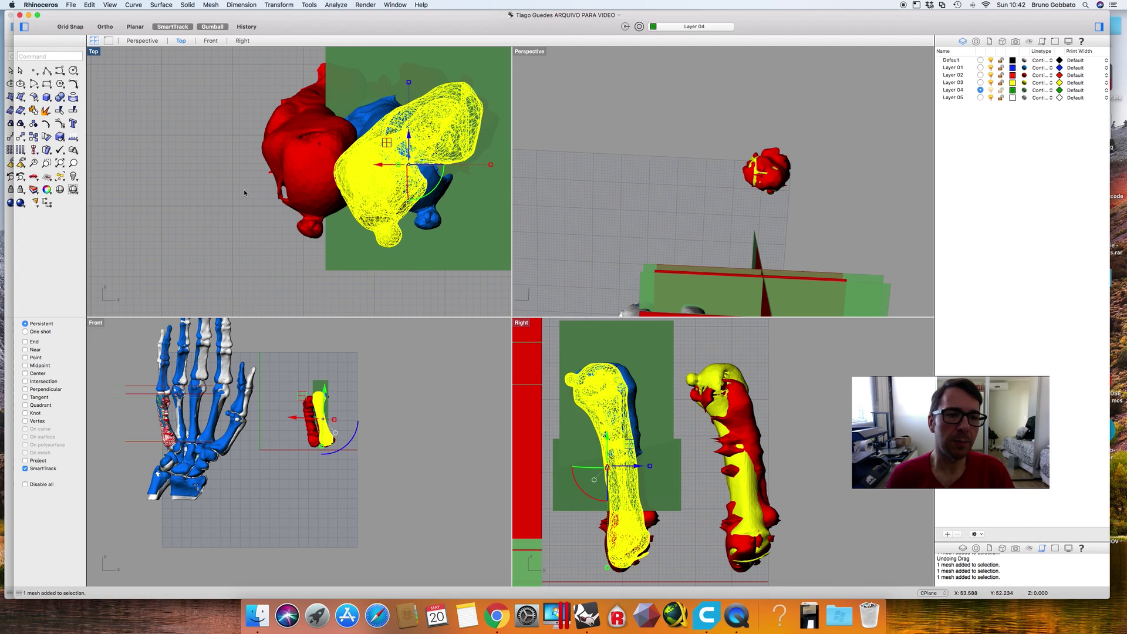
key(Escape)
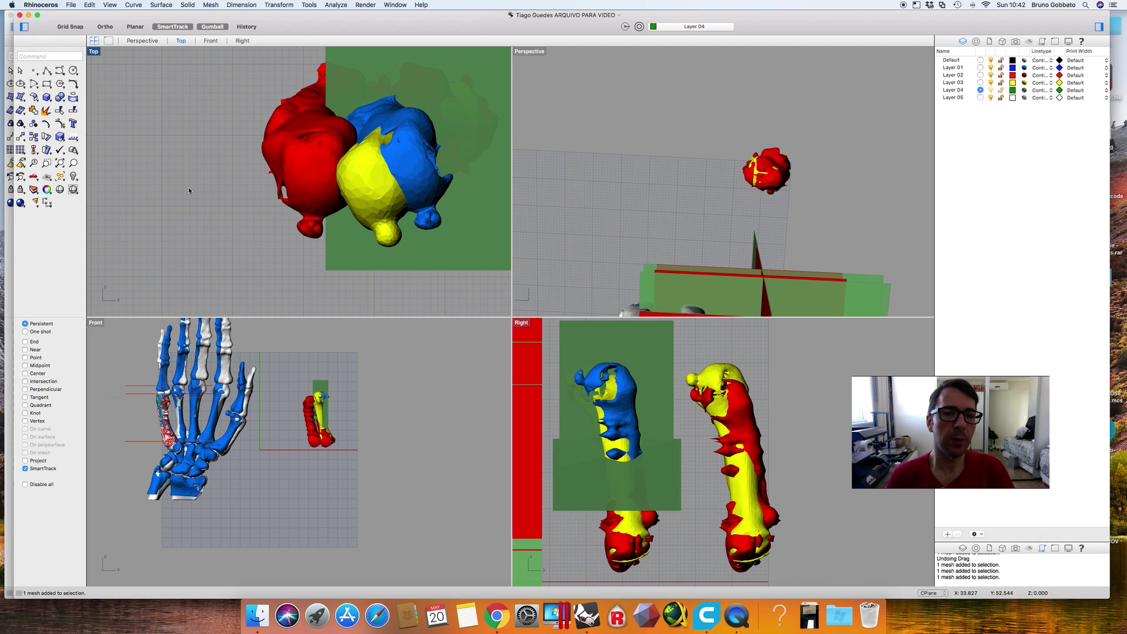
click(421, 168)
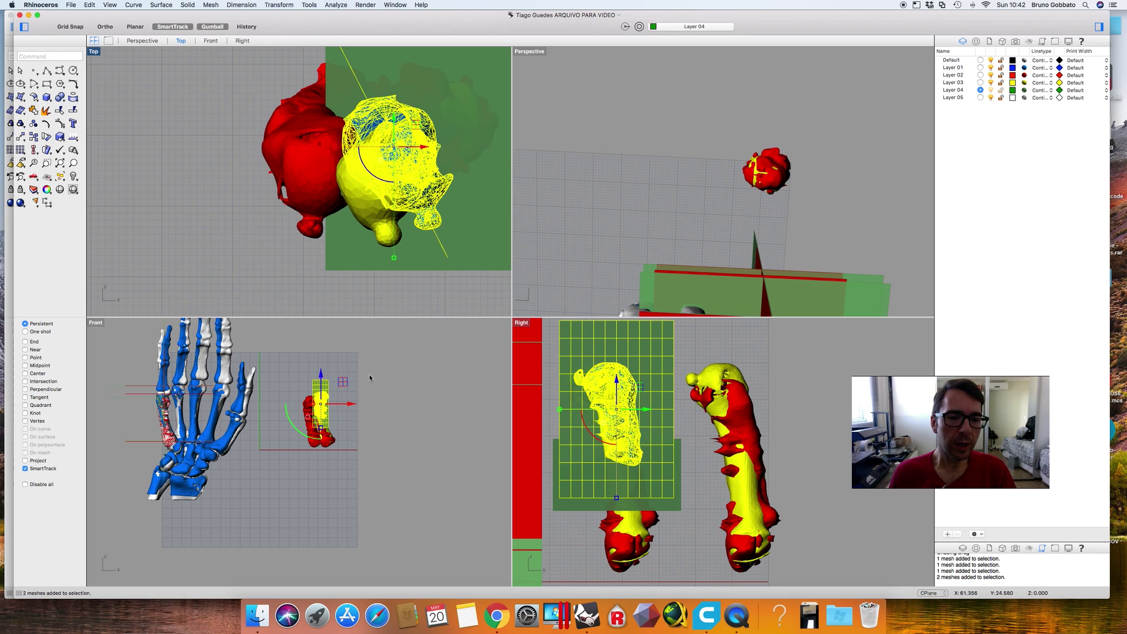
click(422, 298)
click(420, 159)
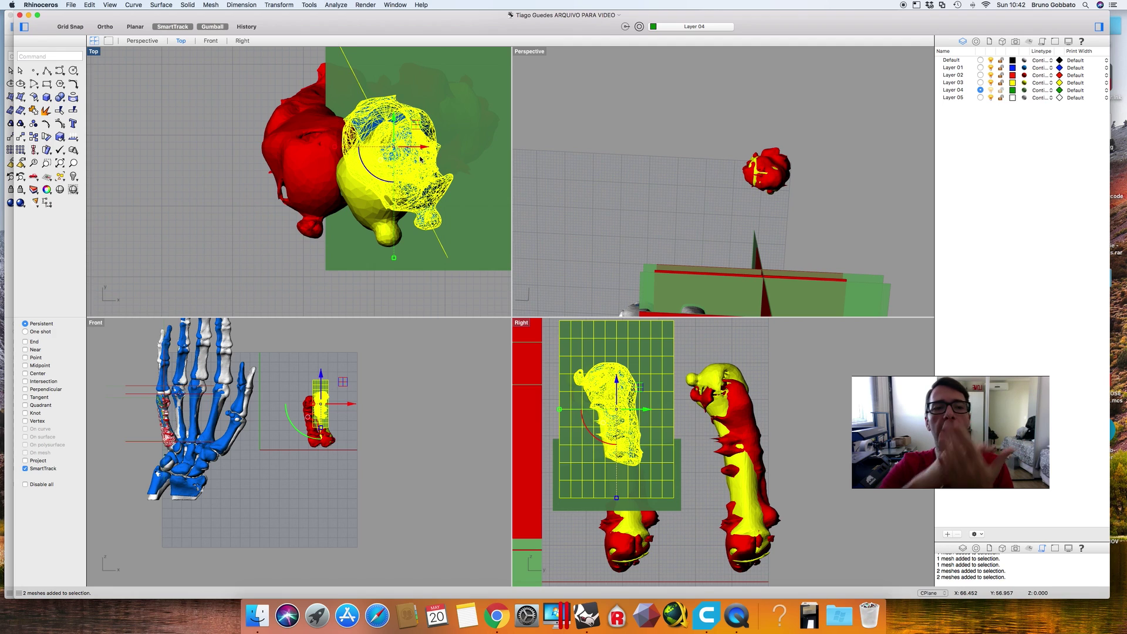
click(297, 290)
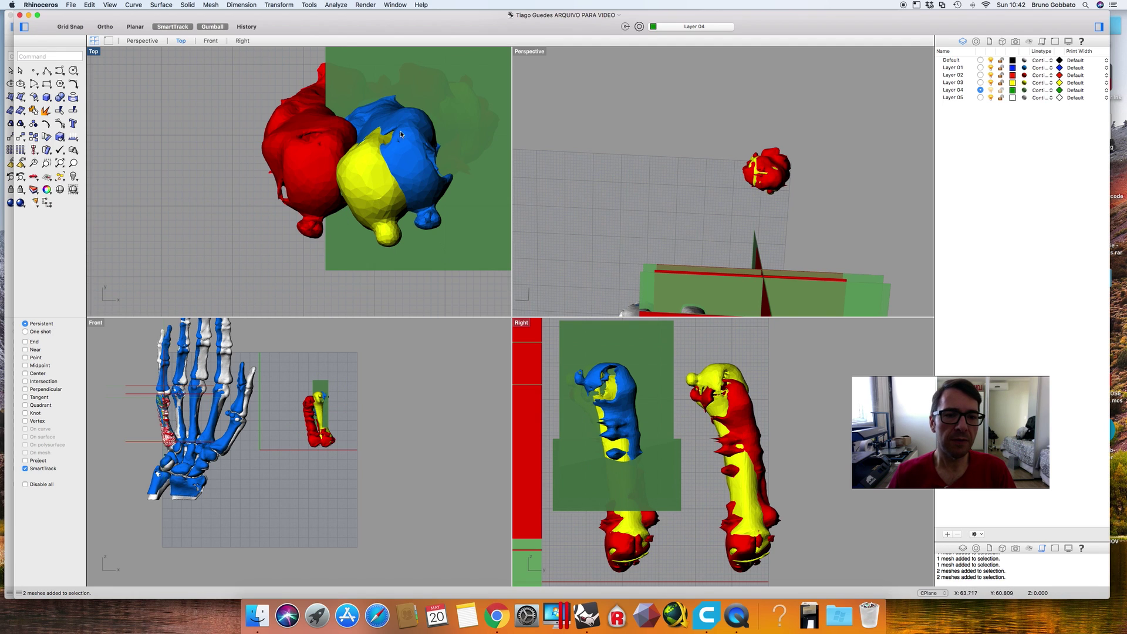
Rotate the blue metacarpal segment together with its green plane slightly in Top view, and deselect them
scroll(411, 162, up, 3)
click(371, 174)
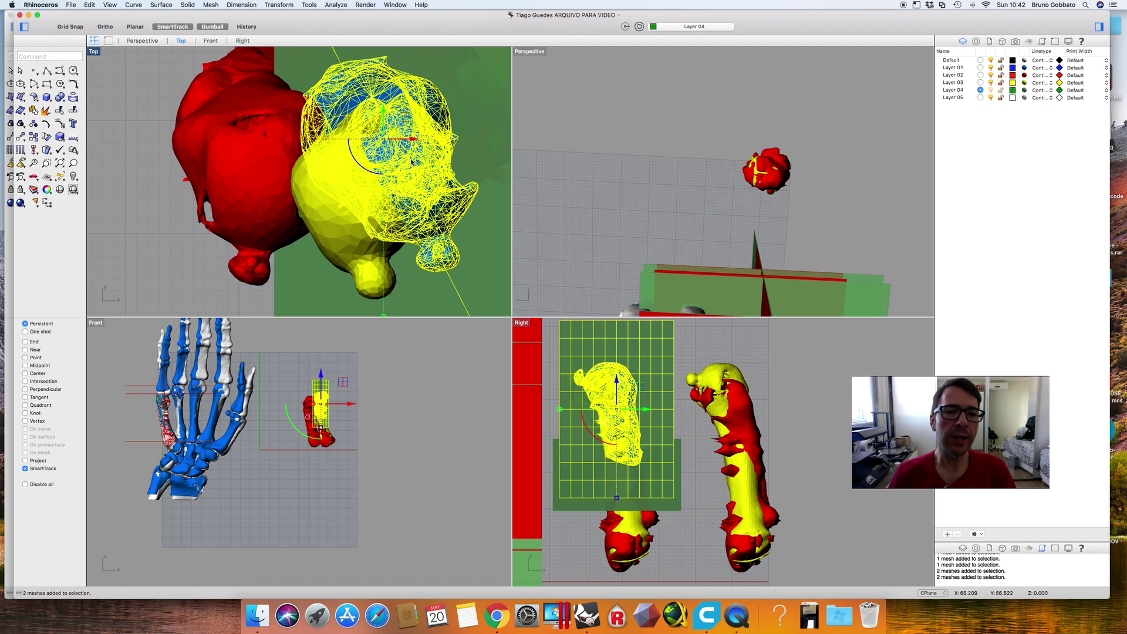
mouse_move(370, 174)
mouse_down()
mouse_move(352, 160)
mouse_move(377, 176)
mouse_move(367, 185)
mouse_up()
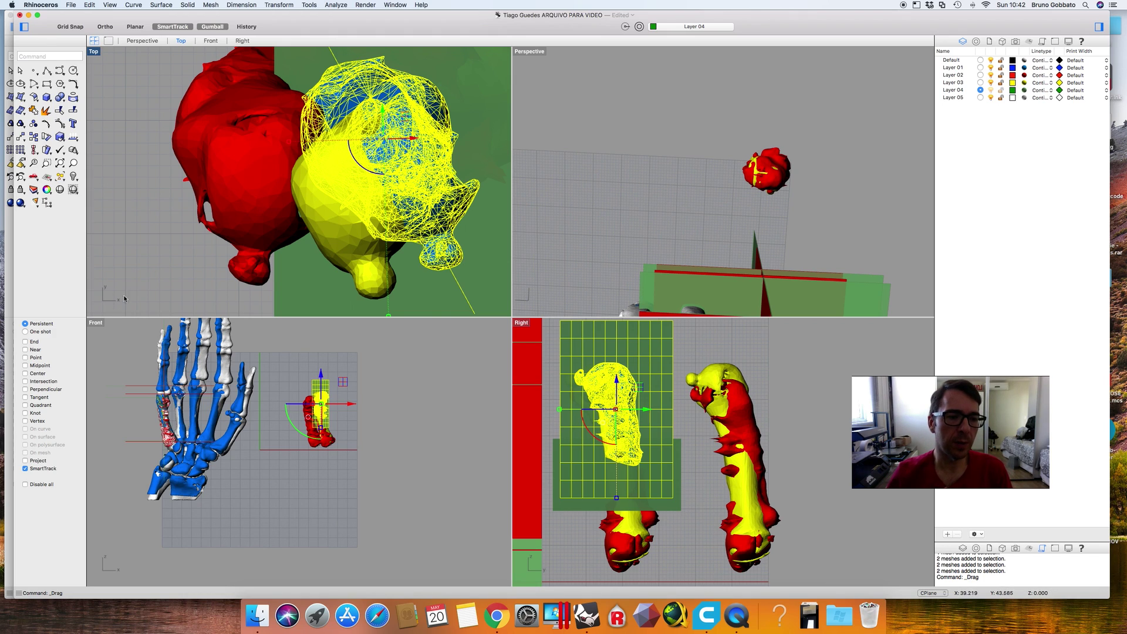
click(152, 258)
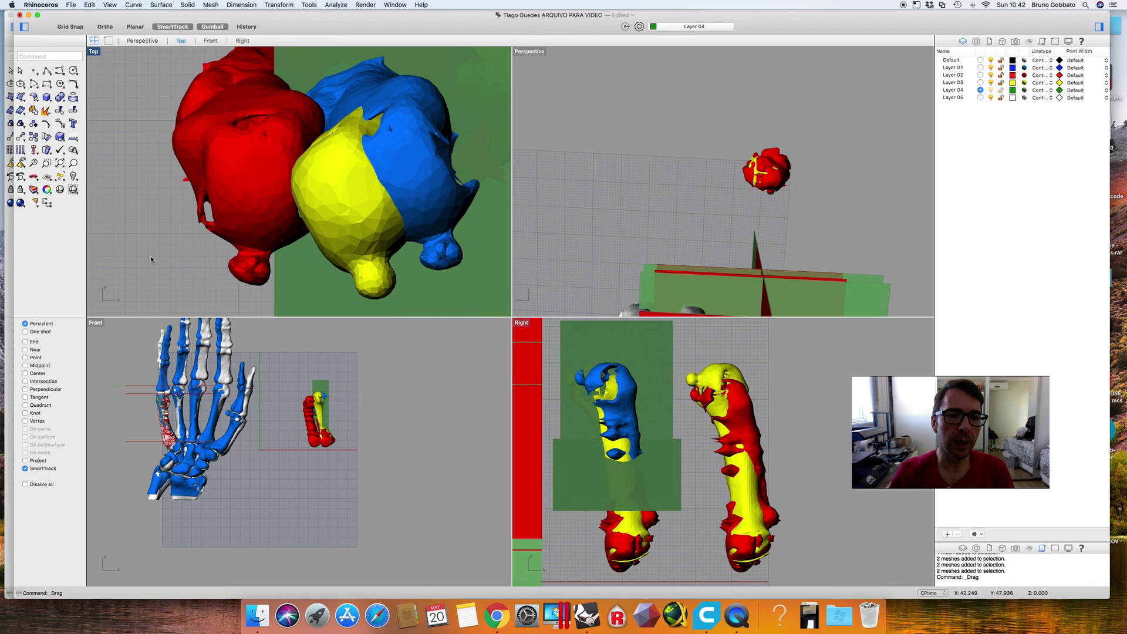
Highlight the blue segment with its green plane and the neighbouring yellow metacarpal in Top view for comparison, then clear the selection
click(423, 189)
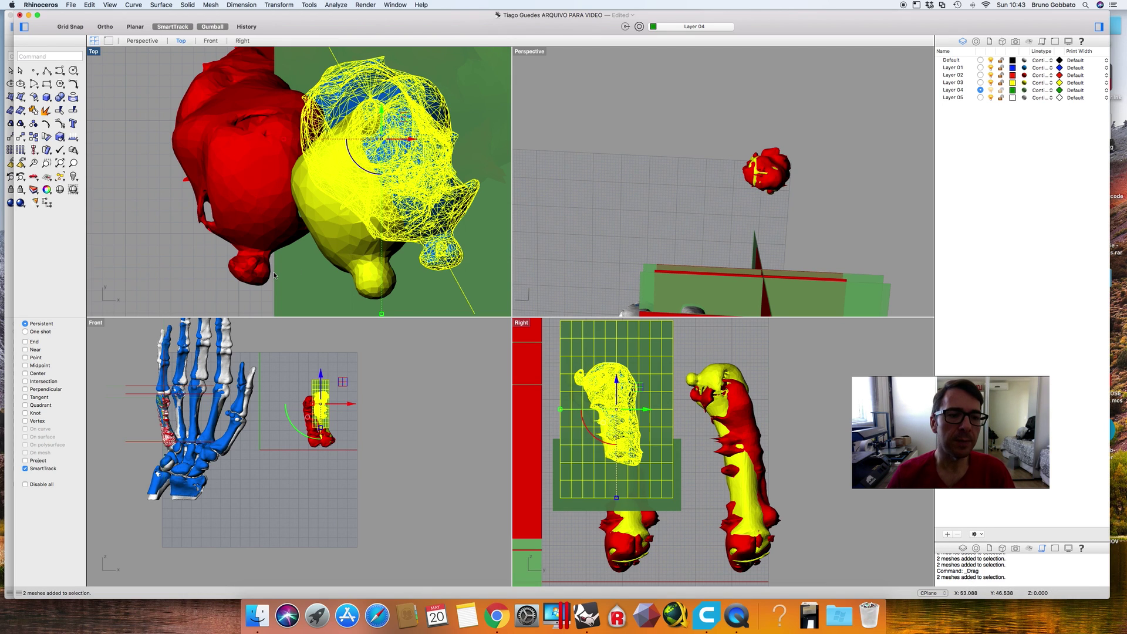
click(176, 261)
click(401, 164)
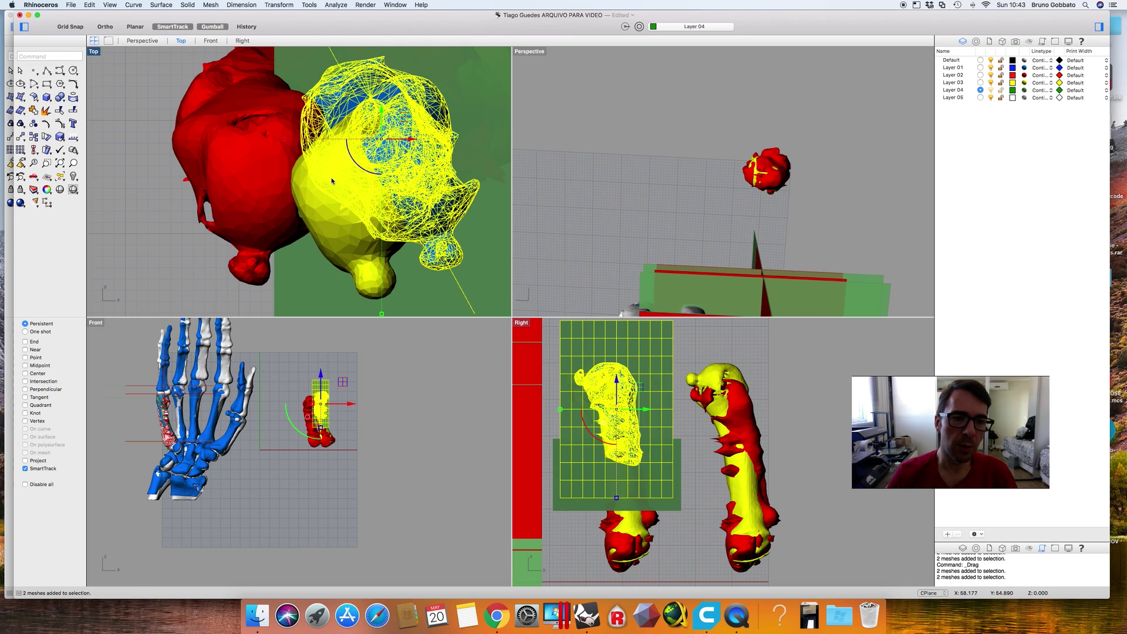
click(328, 232)
click(128, 255)
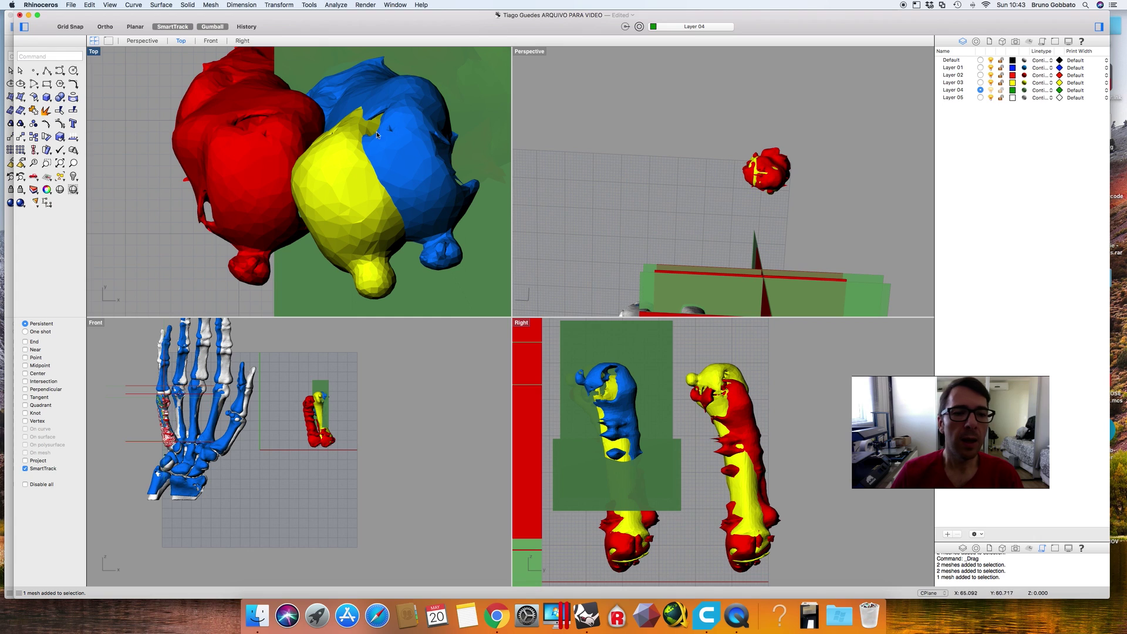
Measure the angle between the blue segment's slanted green plane and a vertical reference line in Top view
click(429, 144)
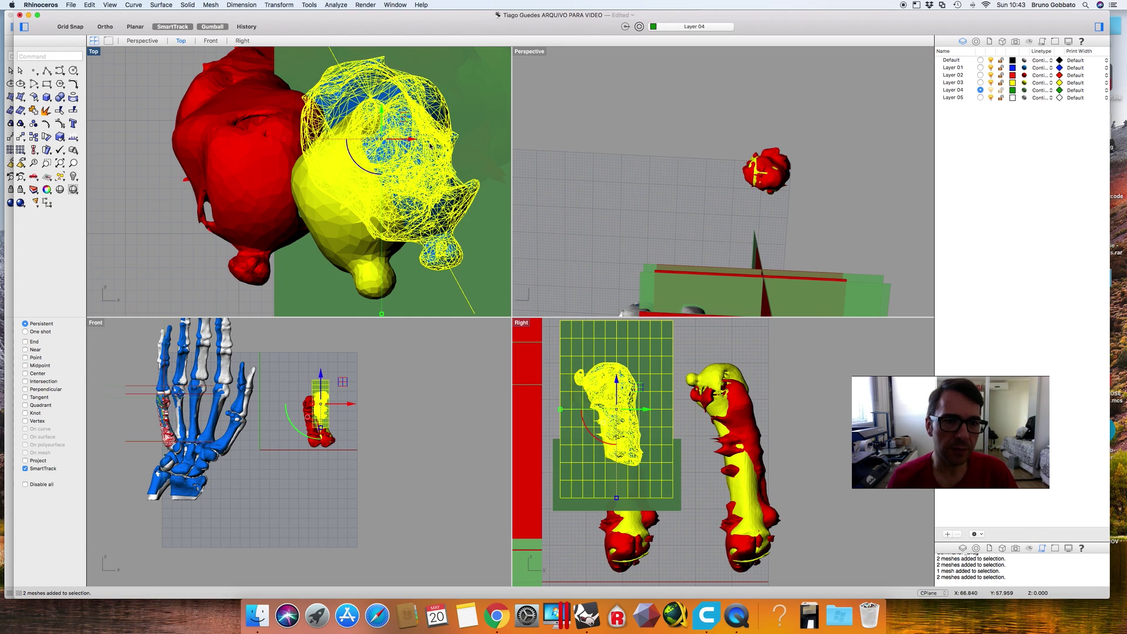
scroll(435, 251, up, 5)
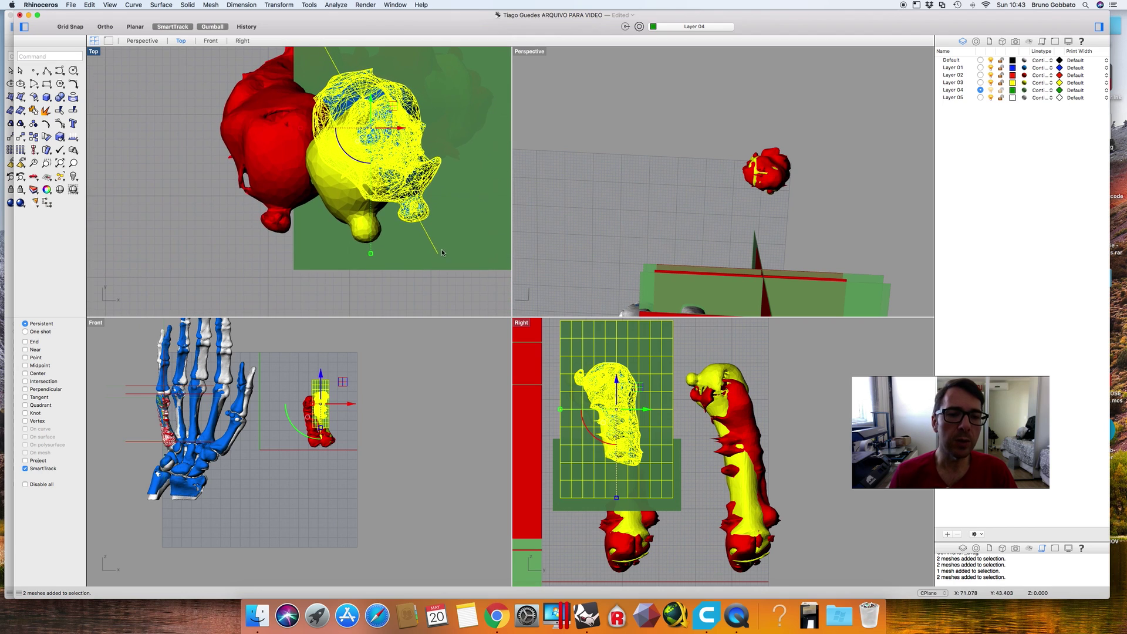
scroll(428, 229, up, 1)
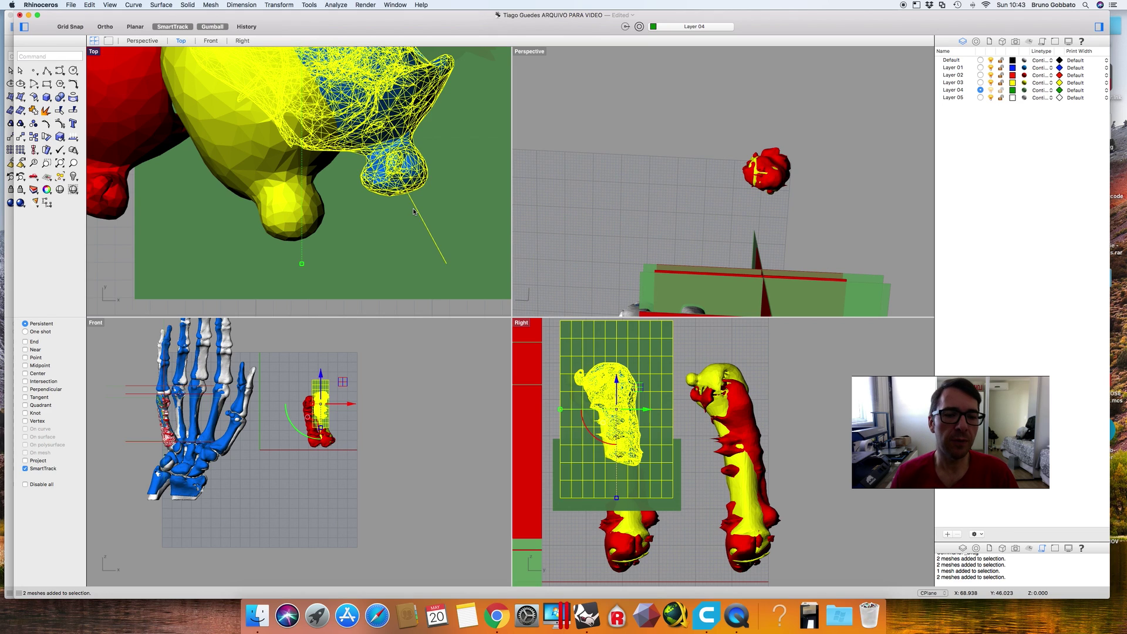
click(337, 5)
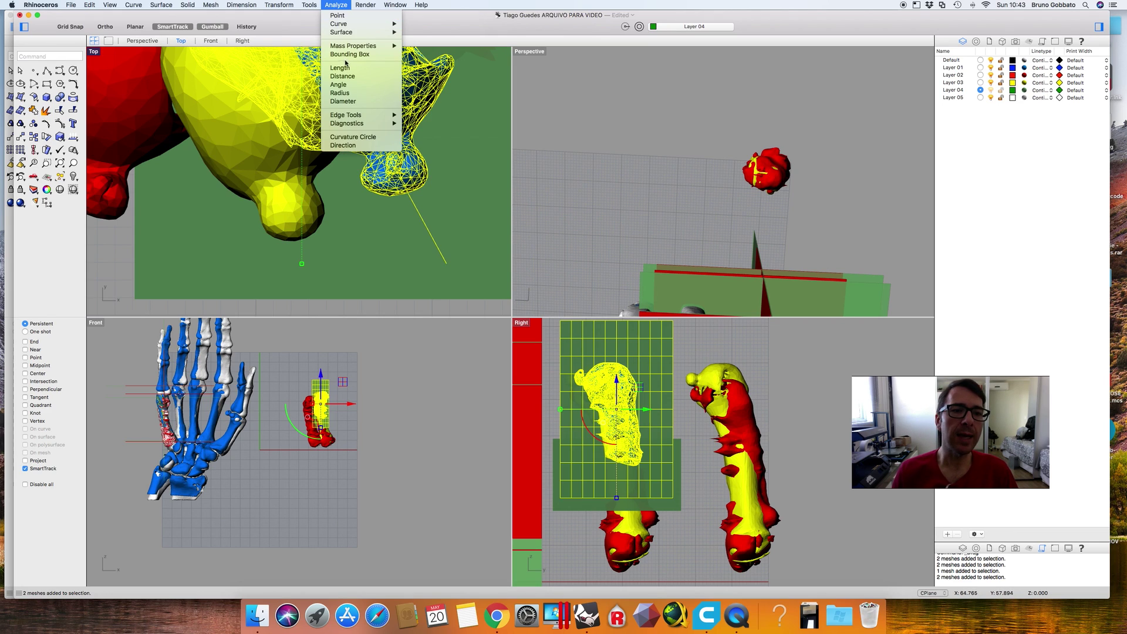
click(346, 85)
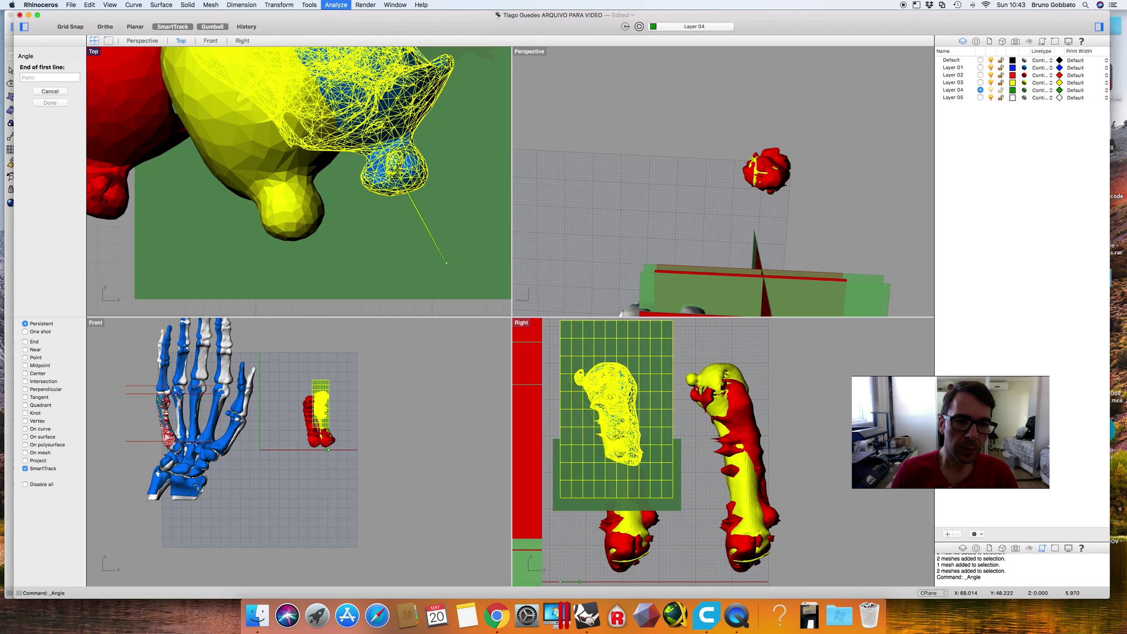
click(407, 190)
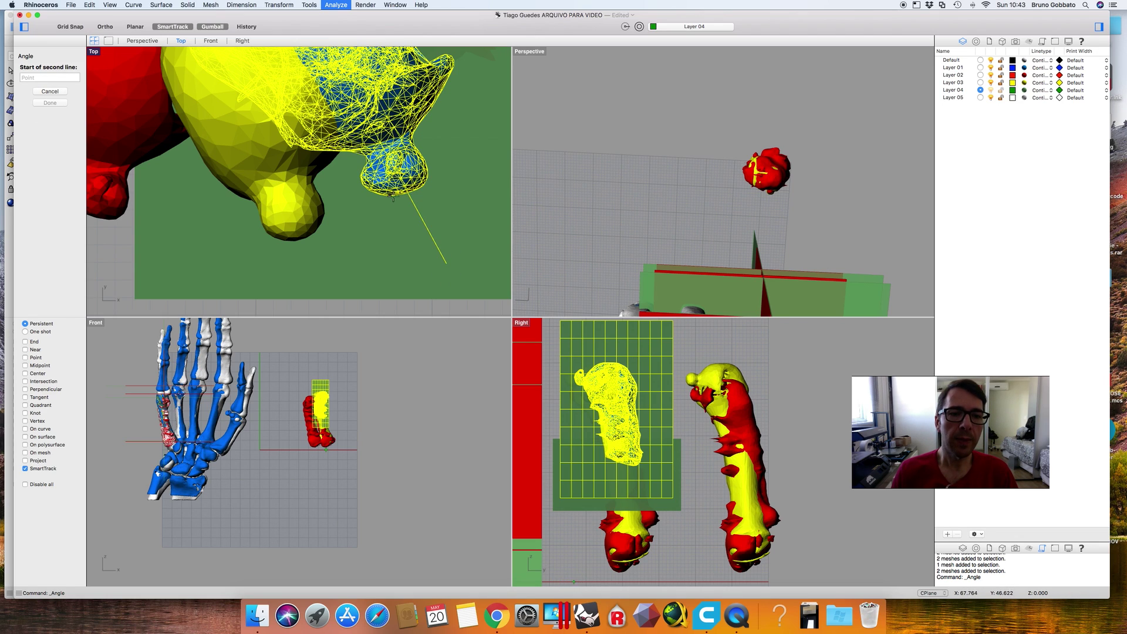
click(393, 169)
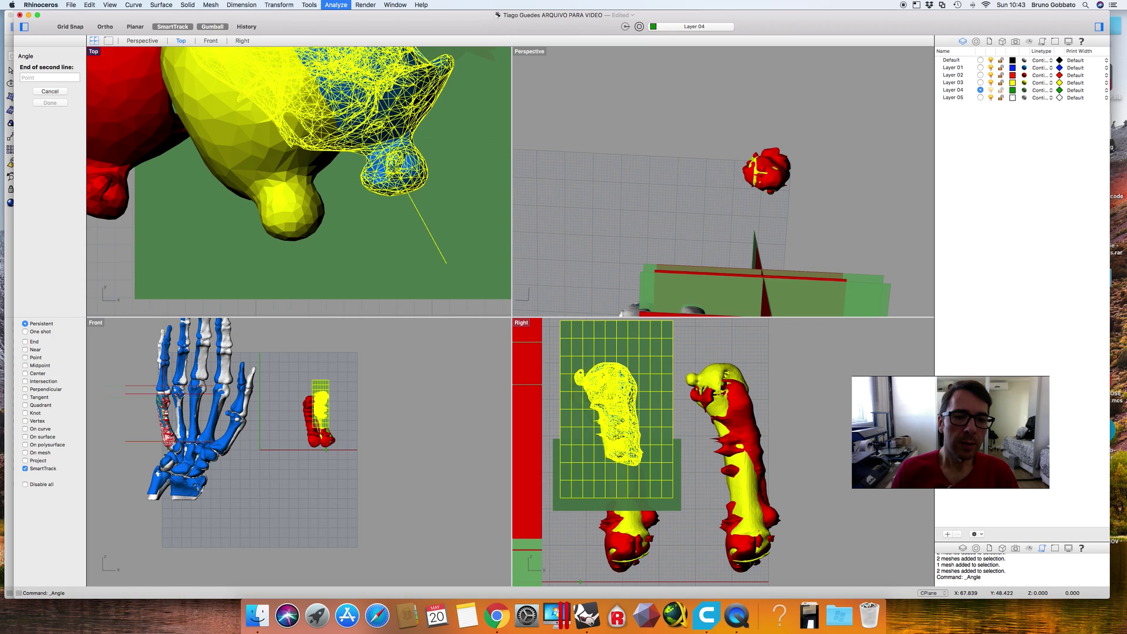
click(395, 287)
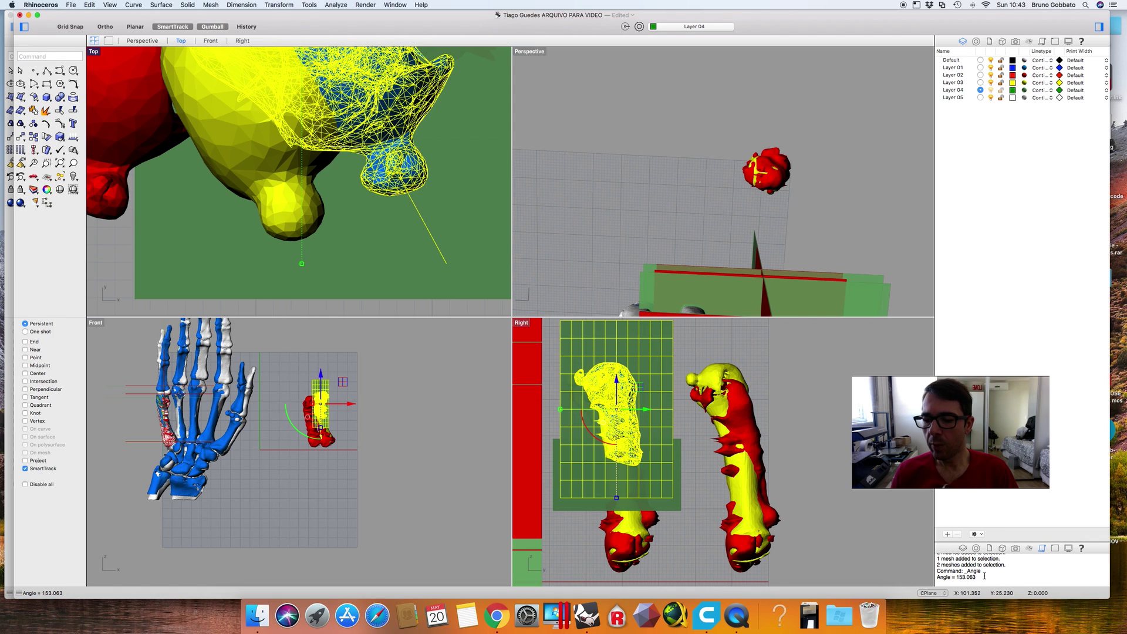
drag(981, 577, 958, 572)
click(967, 577)
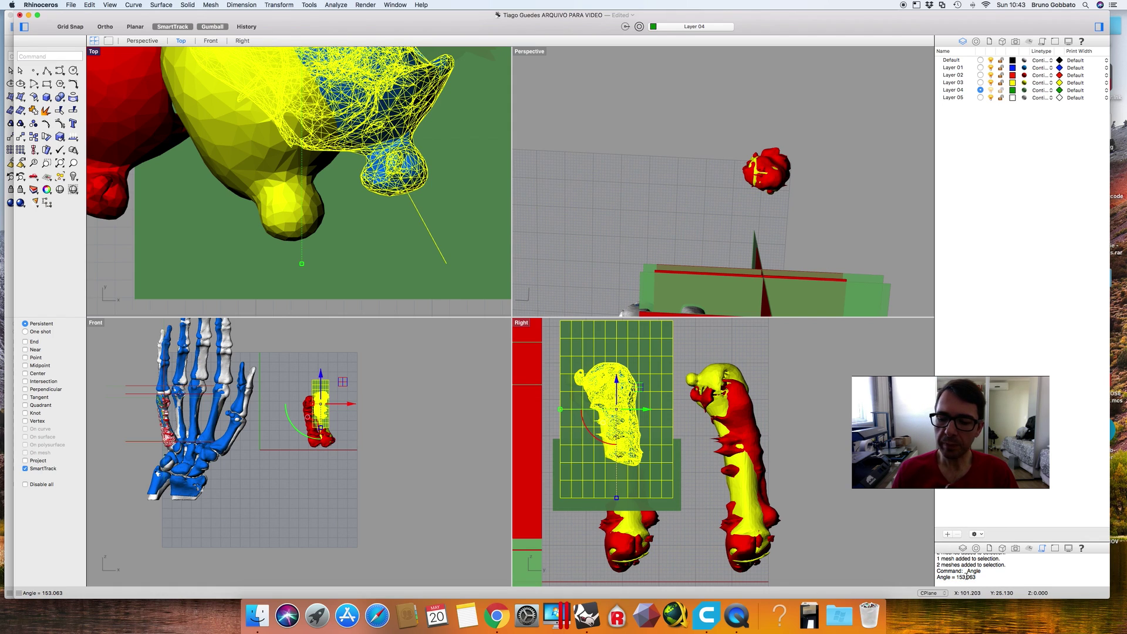
Open Calculator, compute 180-153 for the rotation angle, and close Calculator
key(super+space)
text(calc)
key(Return)
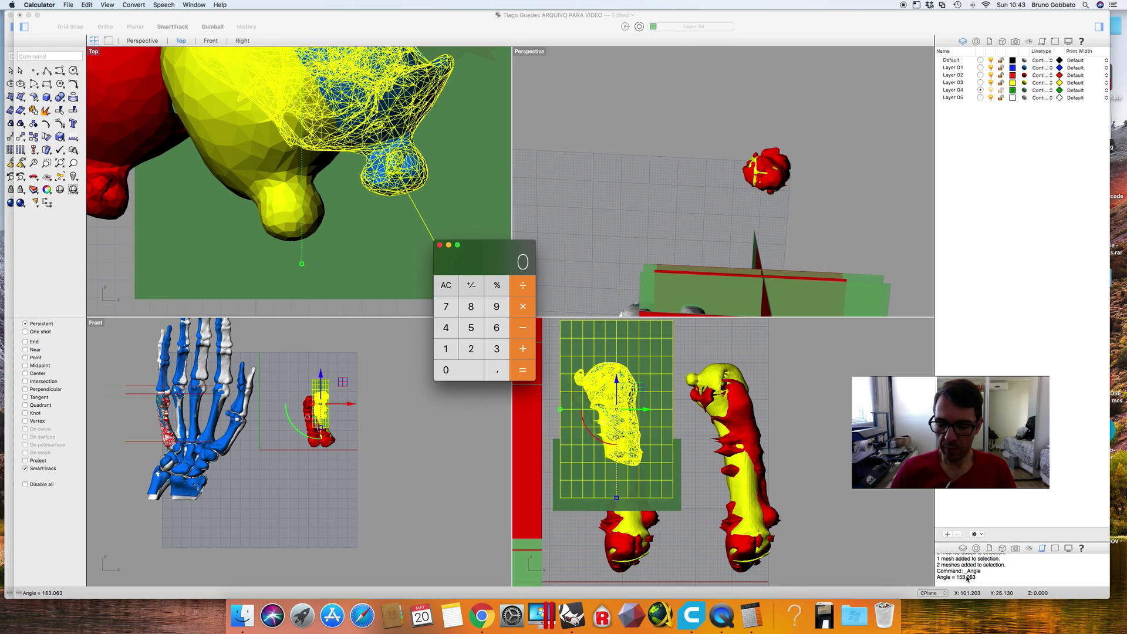
text(180-153)
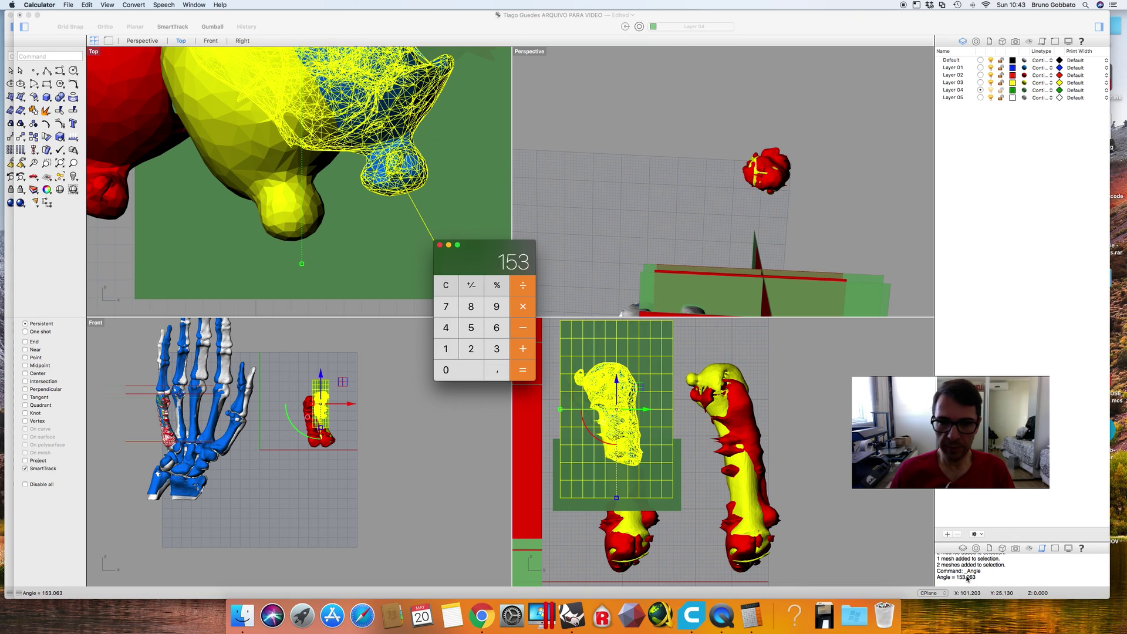
key(Return)
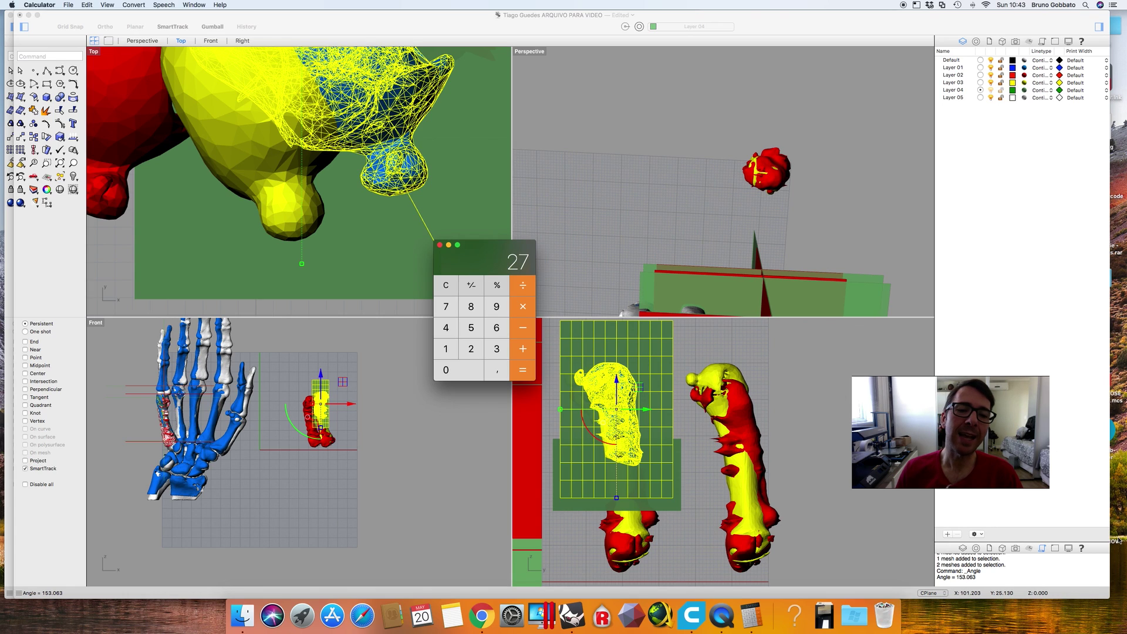
click(440, 245)
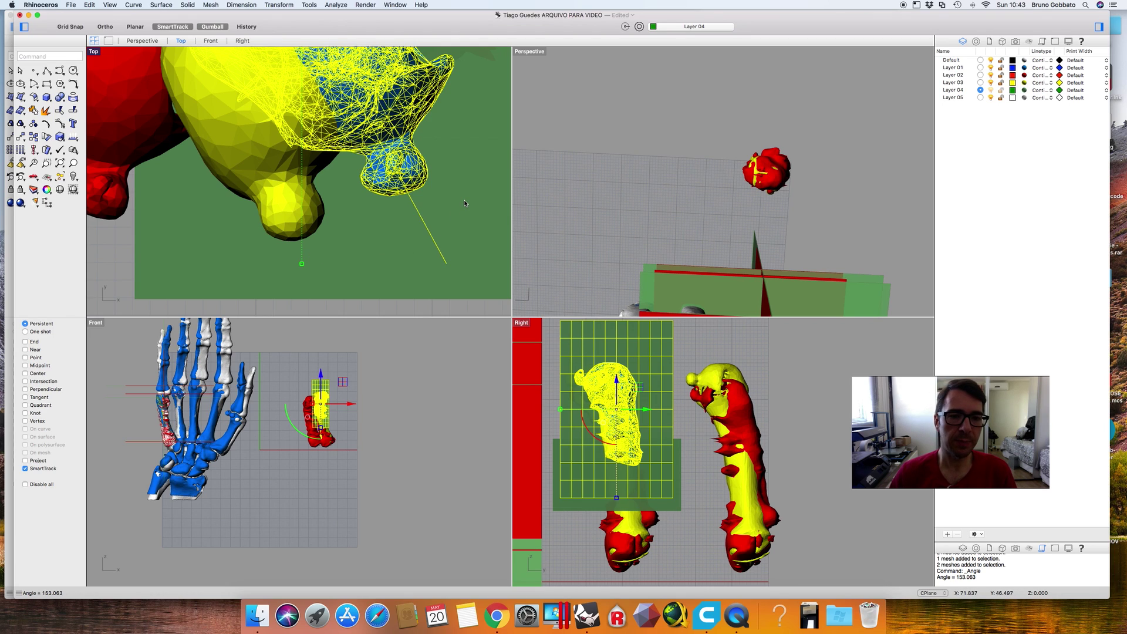
Clear the selection, then ungroup and delete the wide green cutting plane that crosses the middle of the metacarpal
click(424, 271)
click(404, 304)
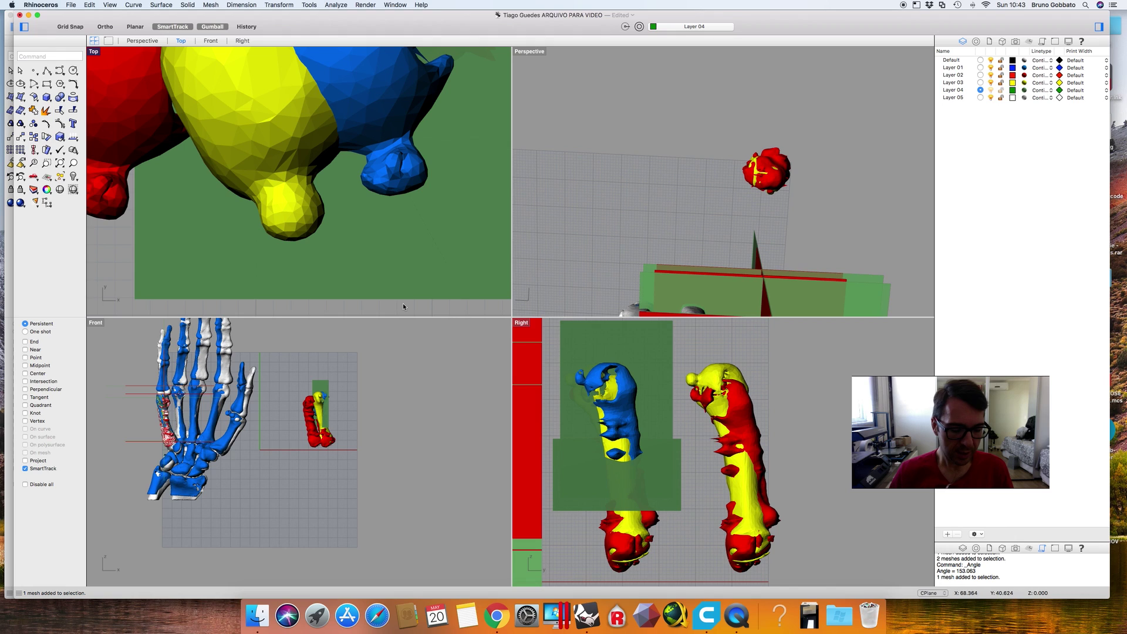
click(423, 298)
key(super+shift+g)
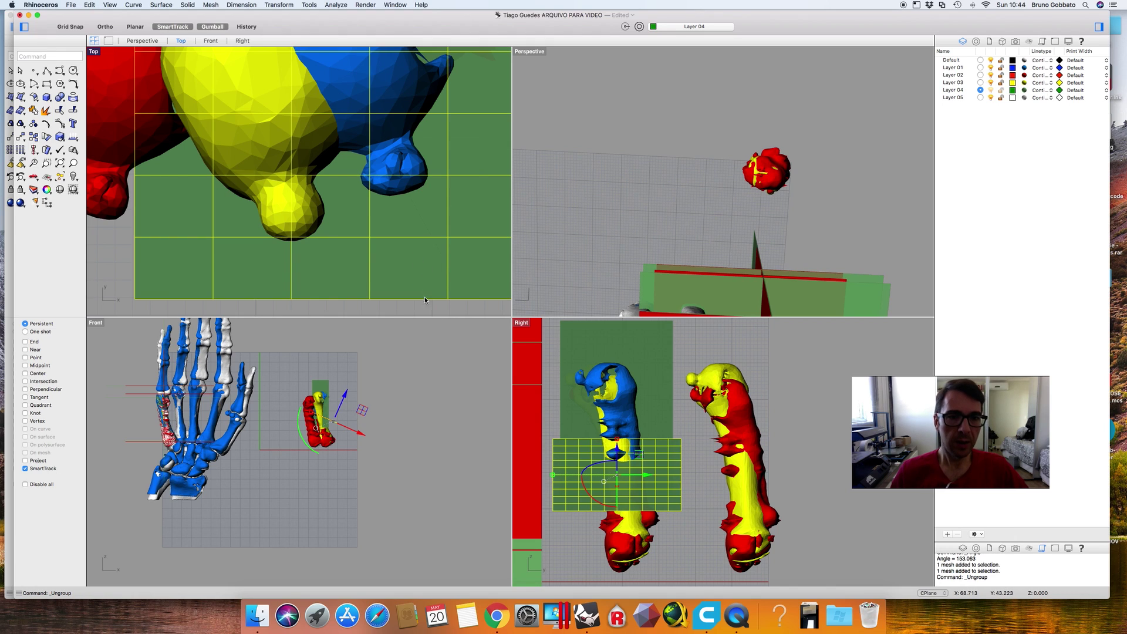
key(Delete)
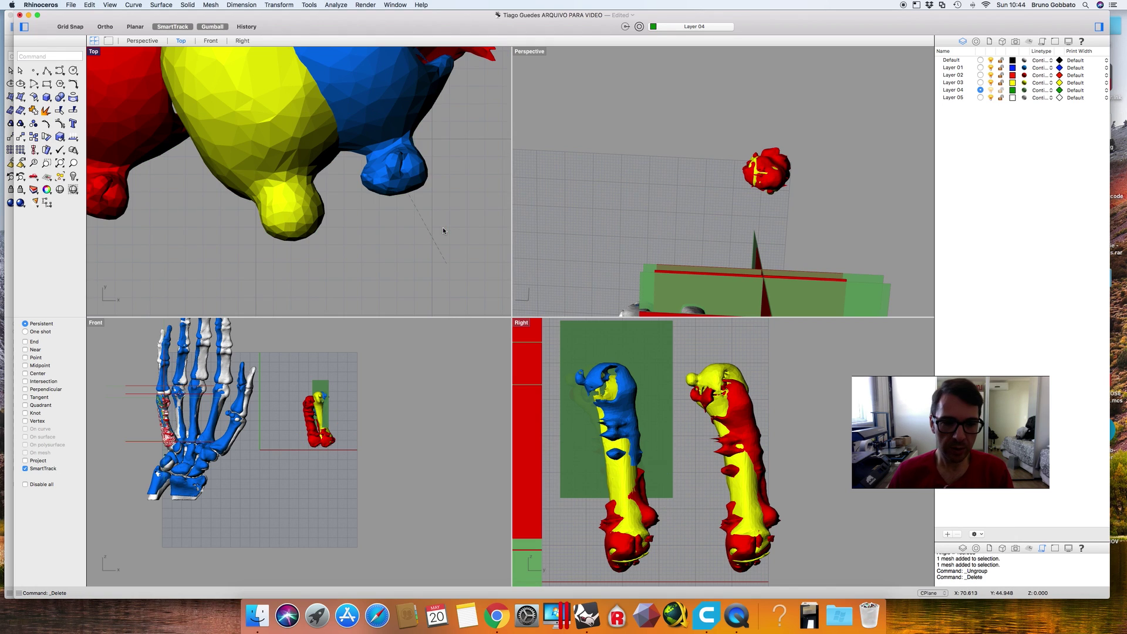
Ungroup the blue segment from its vertical green plane and delete that plane, keeping the blue segment
click(327, 383)
key(super+shift+g)
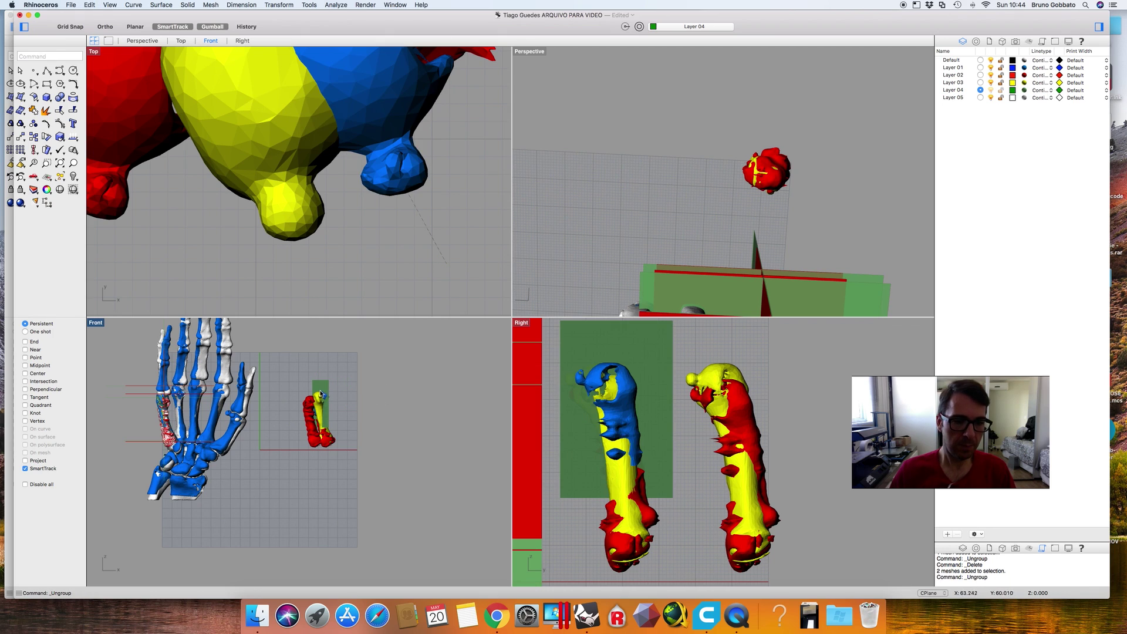
click(394, 170)
key(Delete)
click(394, 171)
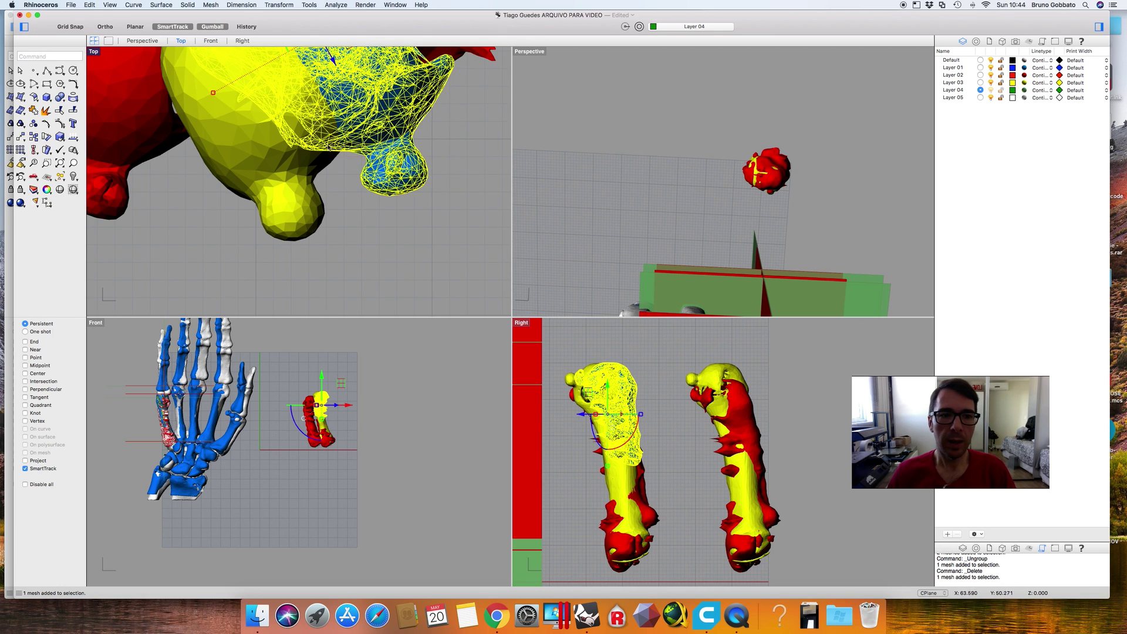
Delete the yellow metacarpal mesh that overlaps the blue segment
click(364, 209)
click(277, 143)
key(Delete)
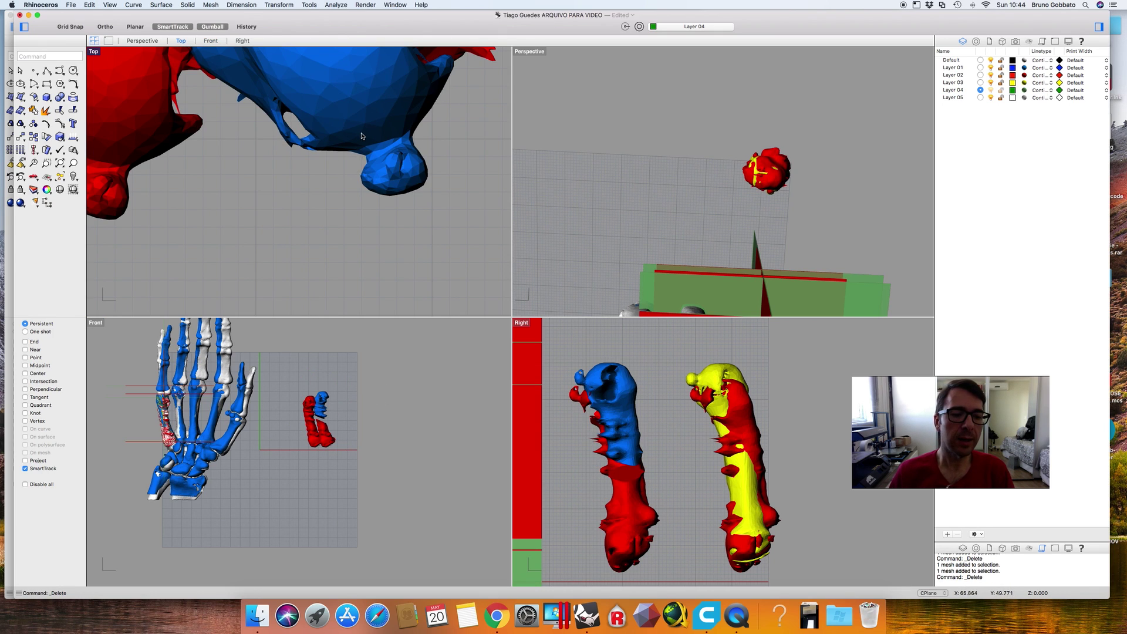
Compare the red metacarpal with the rotated blue segment in Top and Front views, highlighting each and leaving nothing selected
scroll(364, 126, down, 3)
right_drag(362, 125, 361, 157)
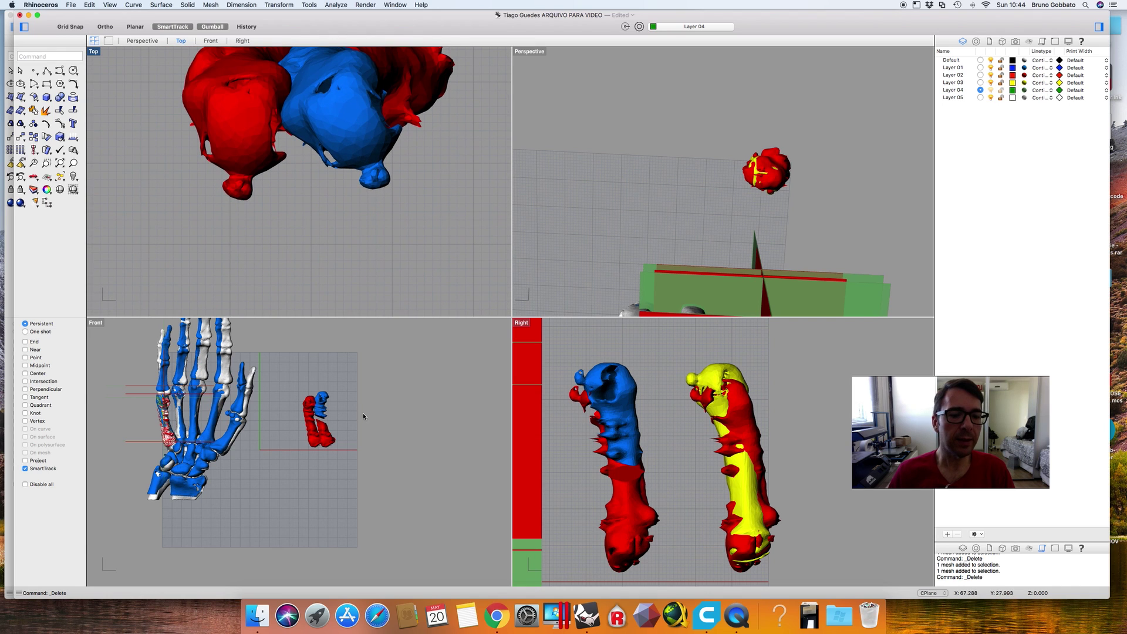
scroll(311, 429, up, 5)
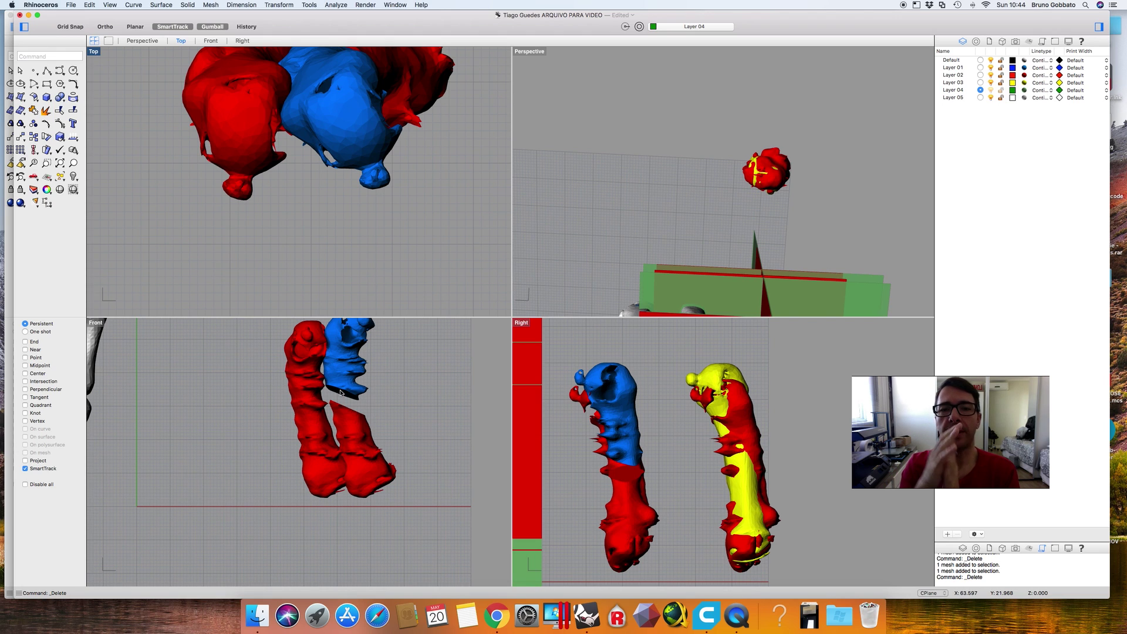
scroll(346, 84, down, 2)
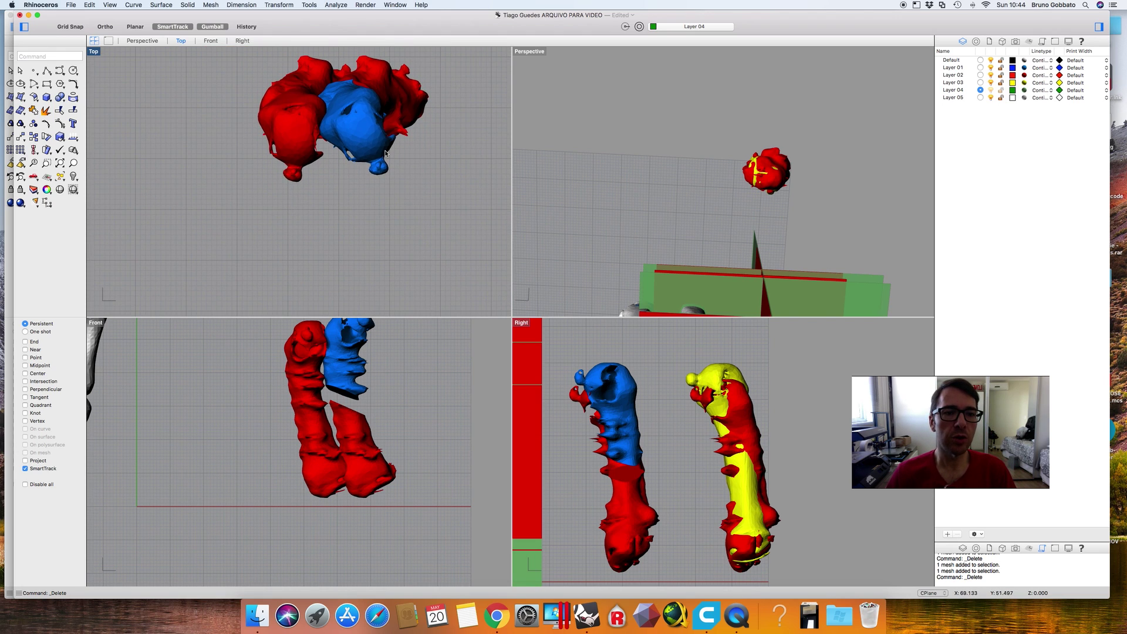
scroll(346, 84, up, 4)
click(360, 141)
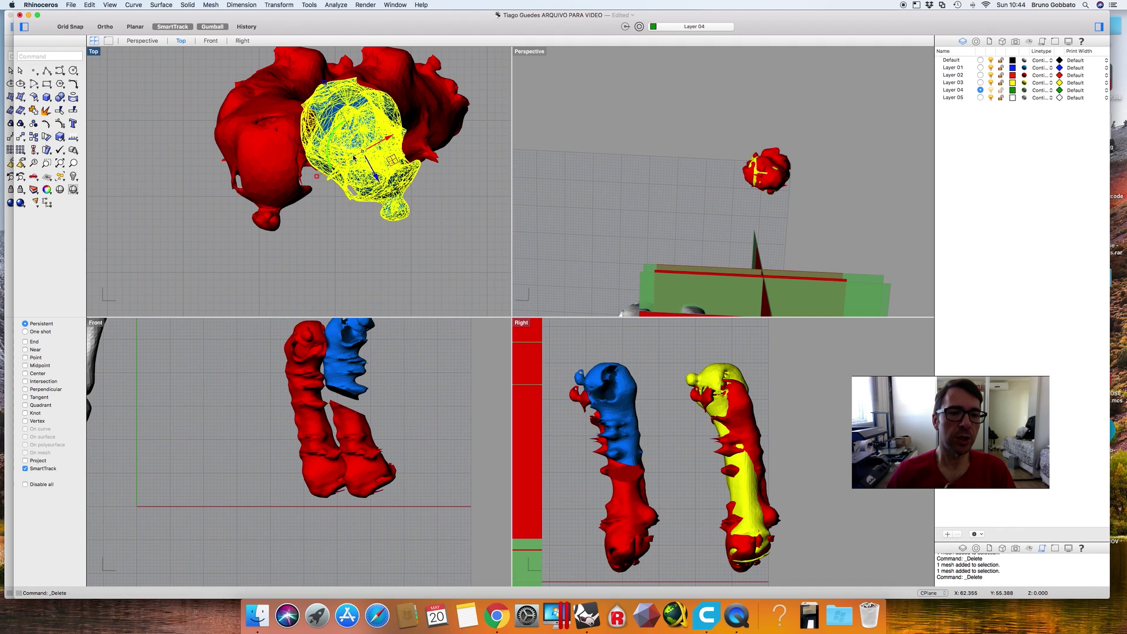
click(359, 238)
click(262, 150)
click(418, 255)
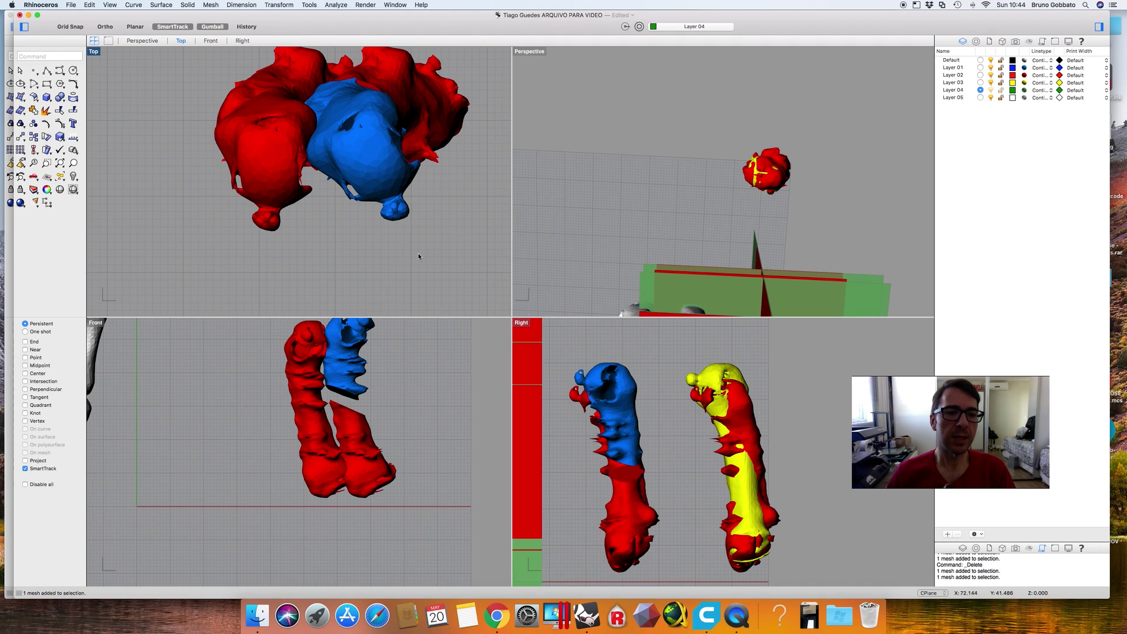
click(284, 167)
click(374, 163)
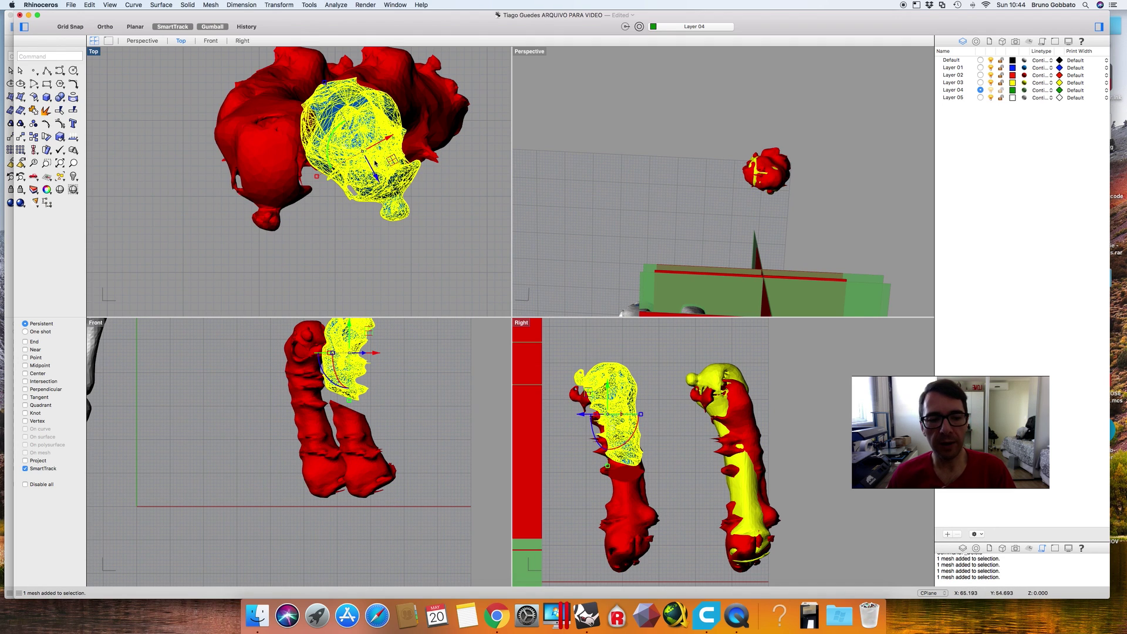
click(413, 429)
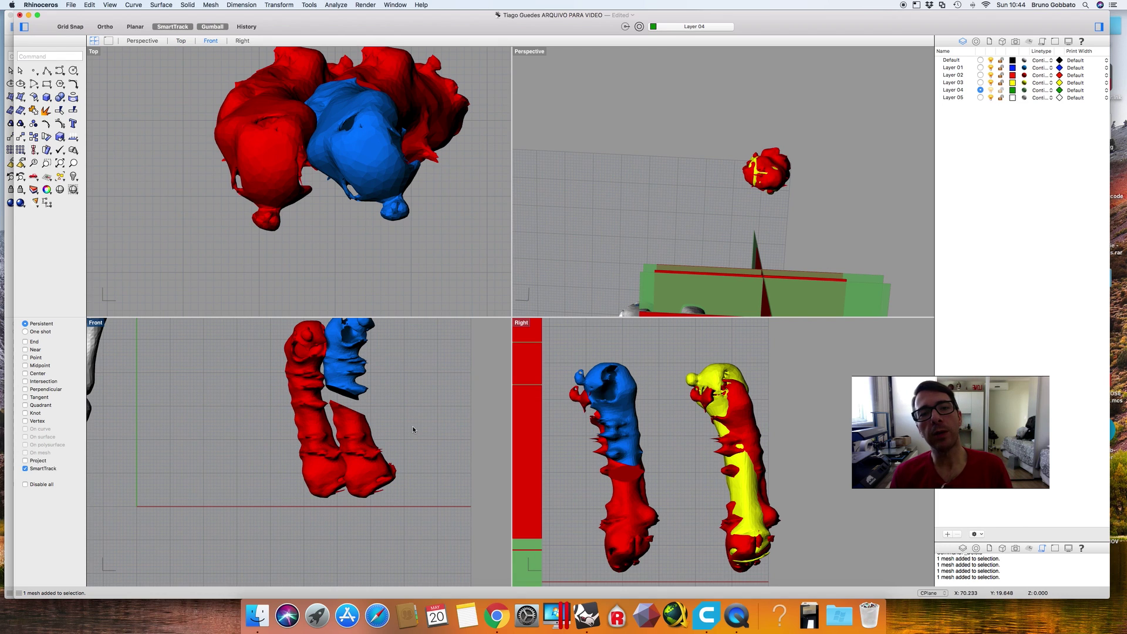